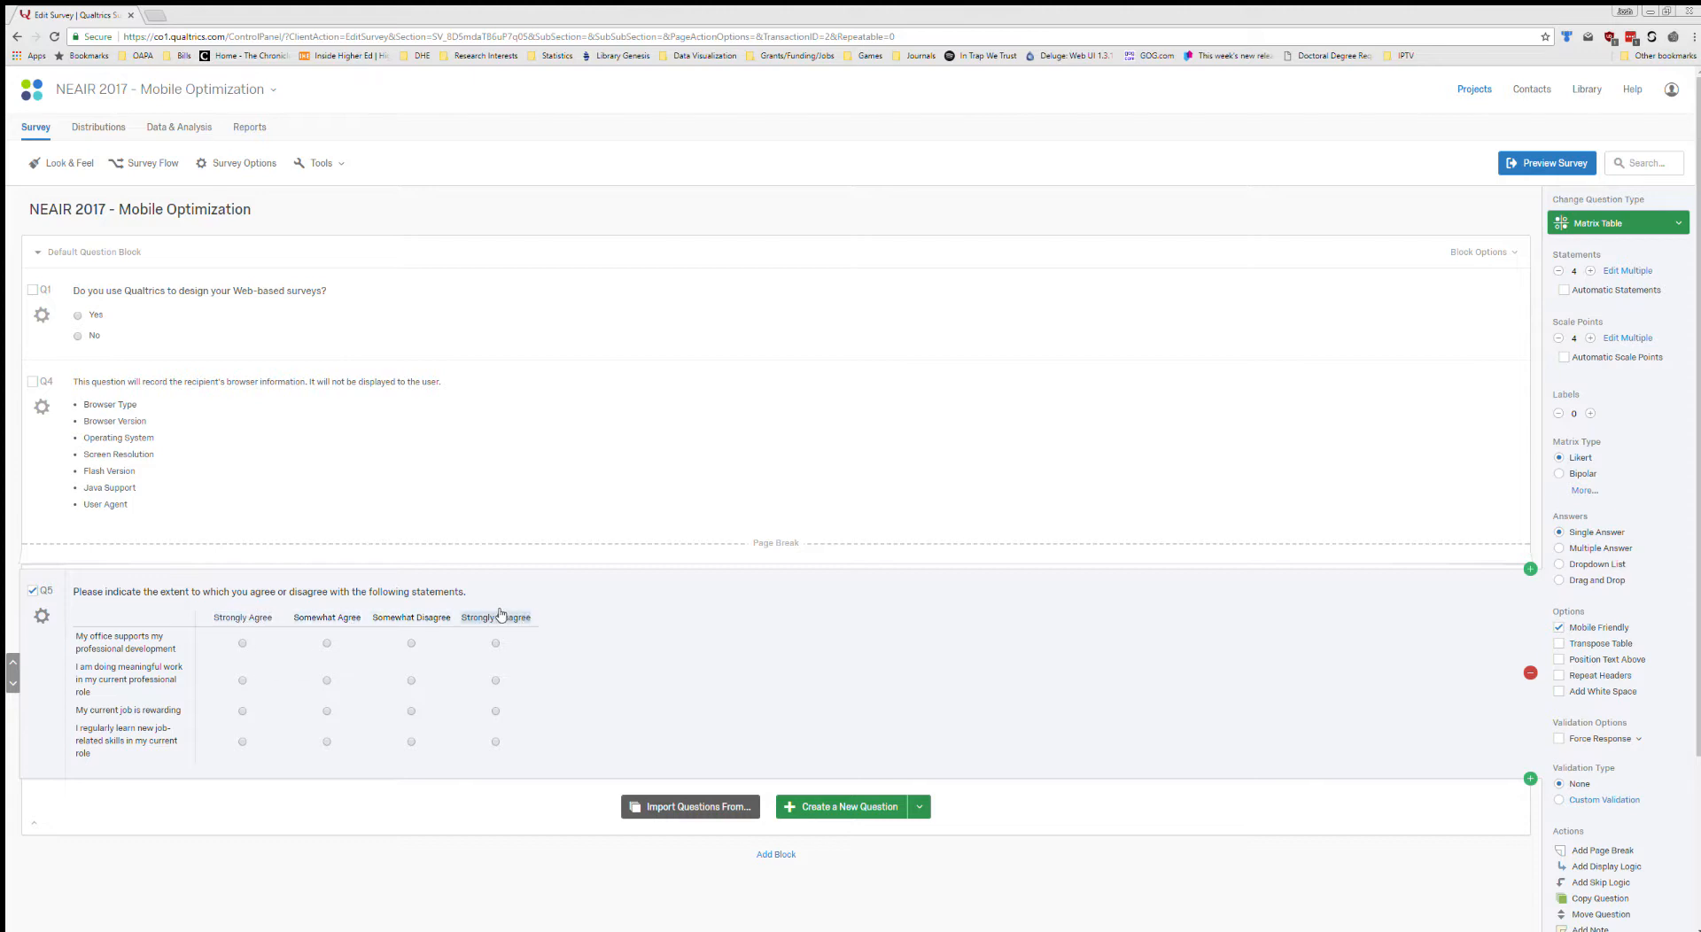
Preview the survey through to the agree/disagree matrix question, check its desktop and phone layouts, and close the preview.
click(1554, 164)
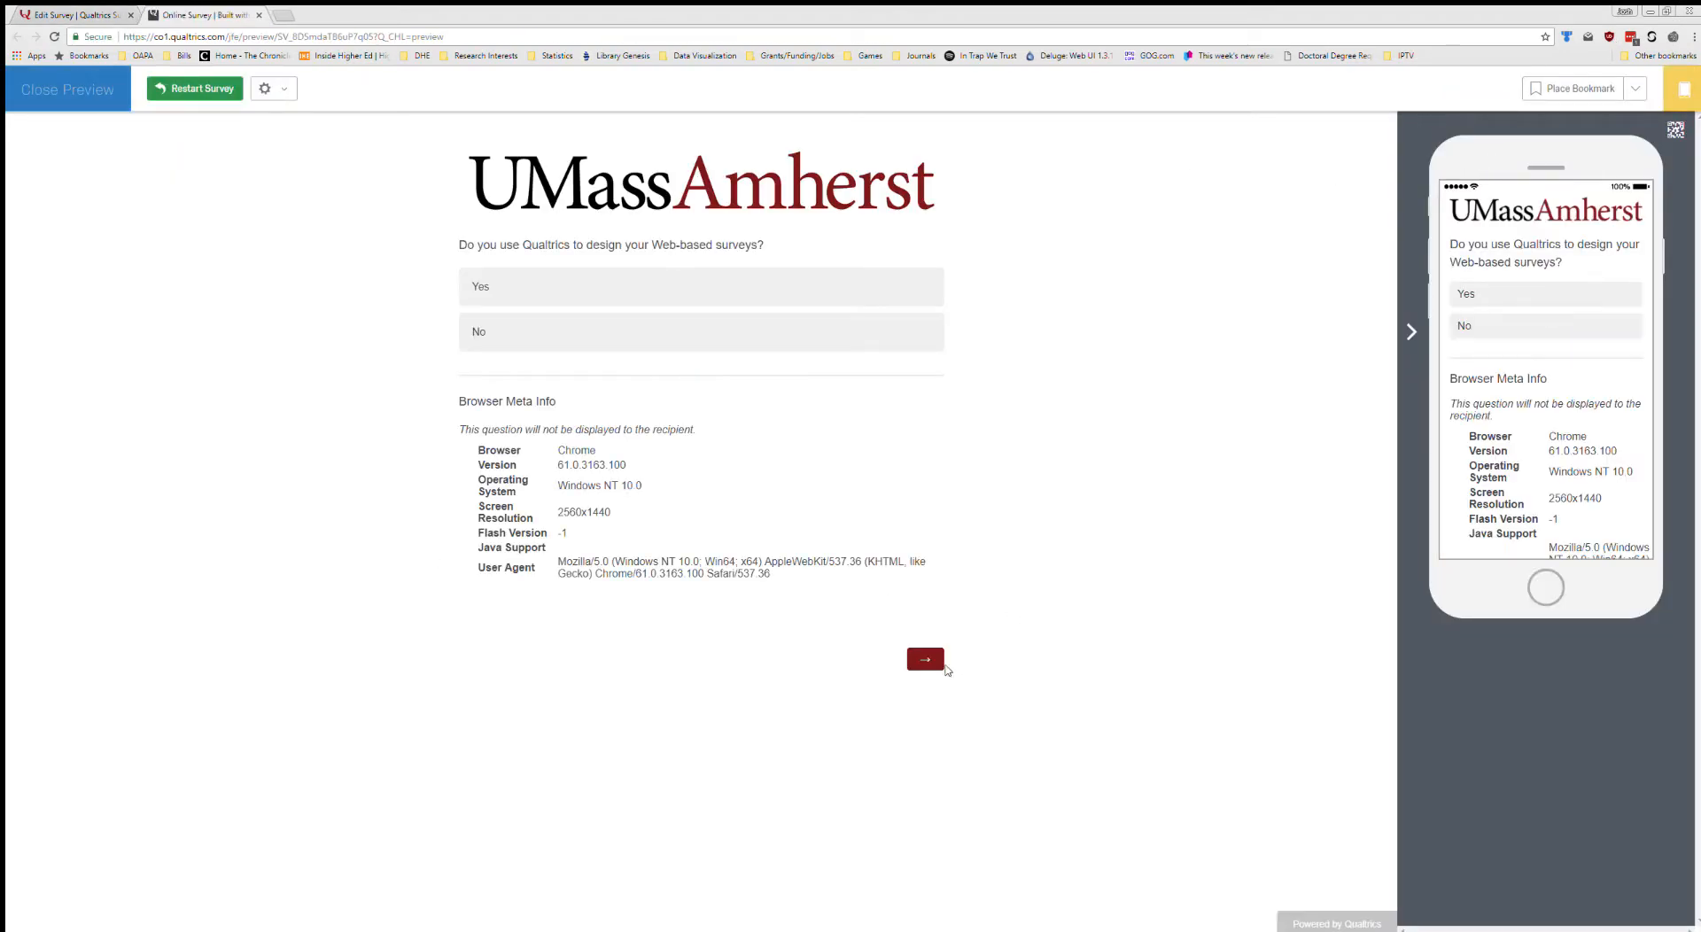
click(927, 659)
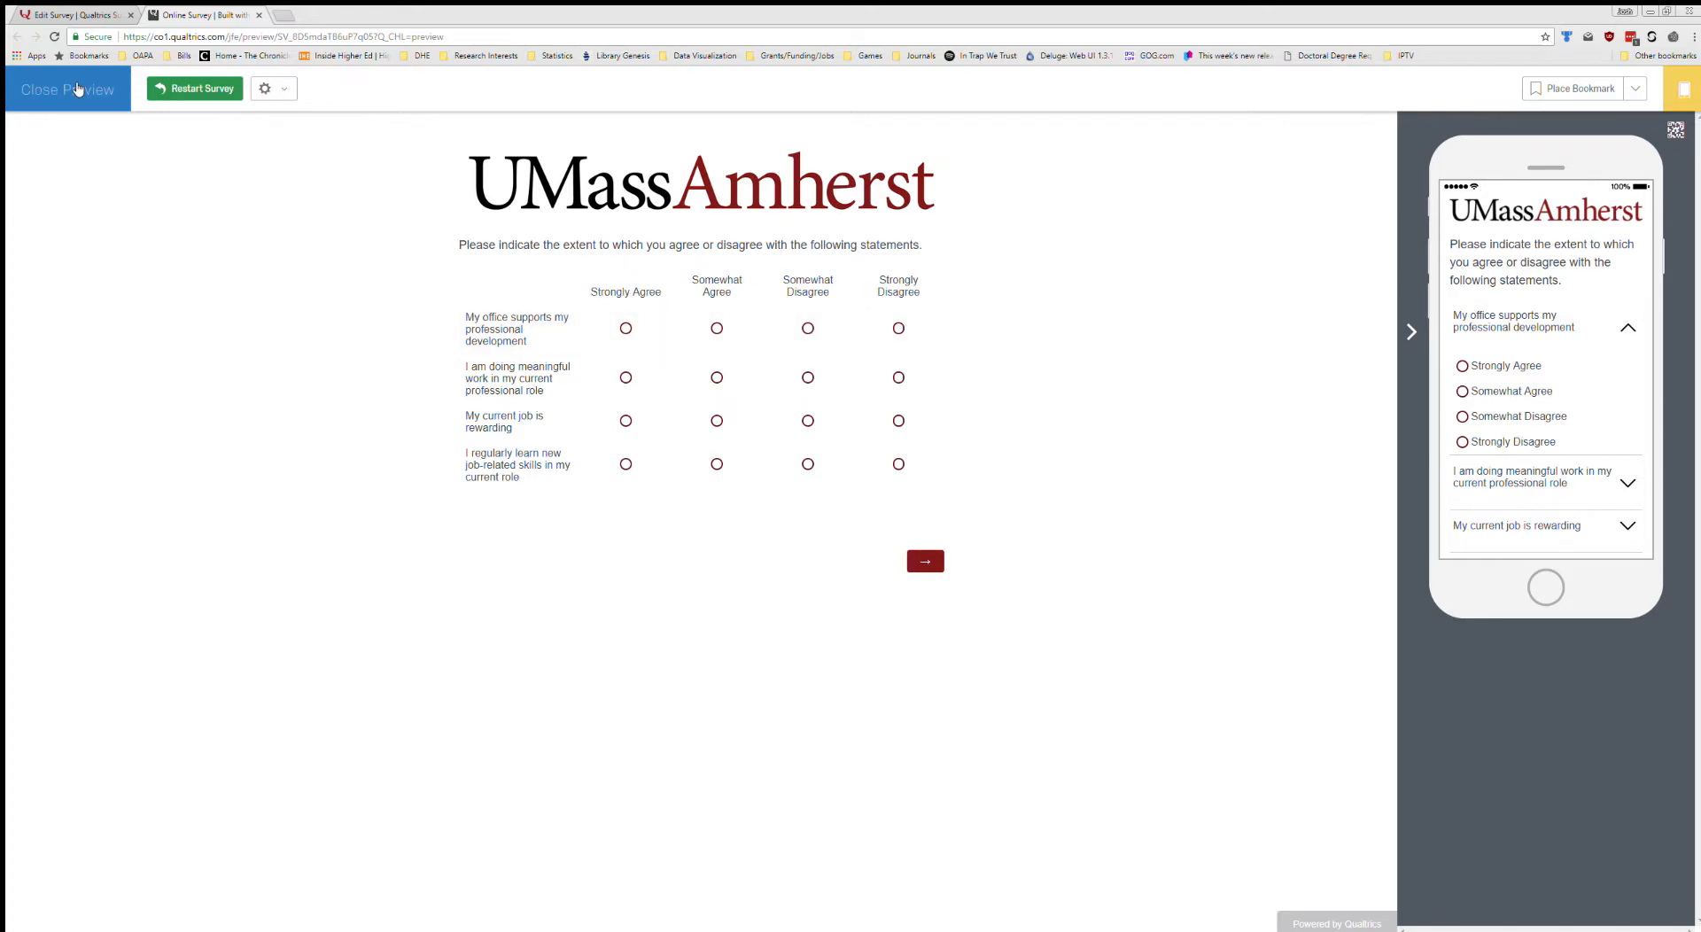
click(78, 89)
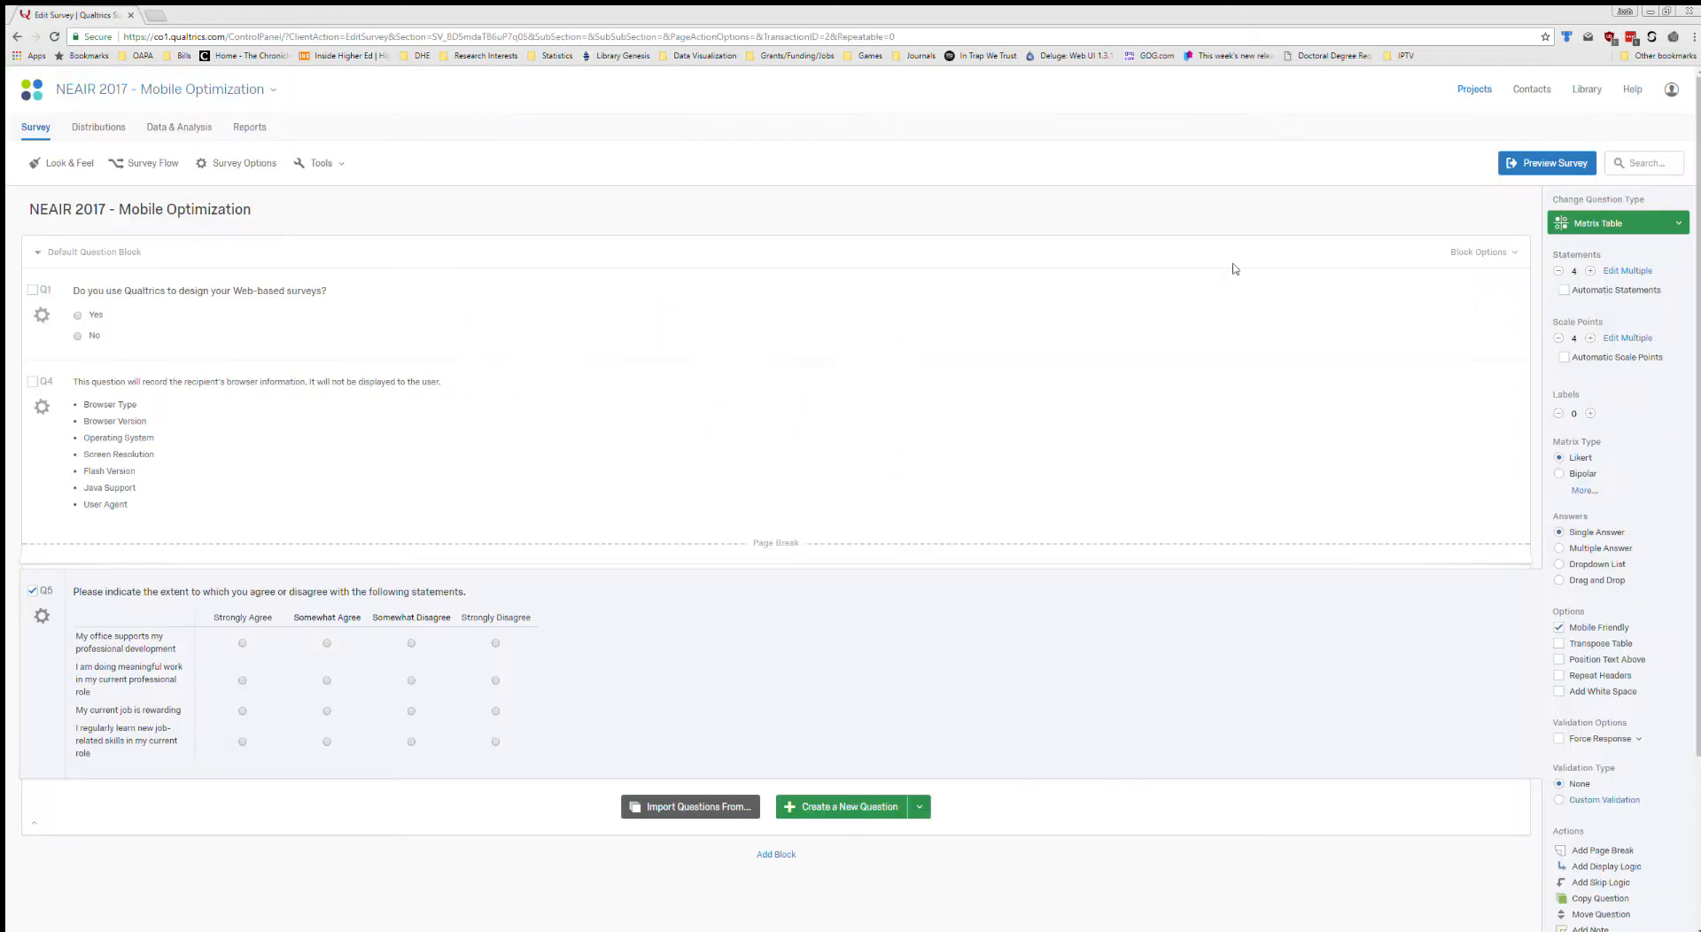
Break the first scale point label of Q5 into "Strongly" and "Agree" on separate centred lines with the Rich Content Editor and save it.
click(259, 617)
click(293, 618)
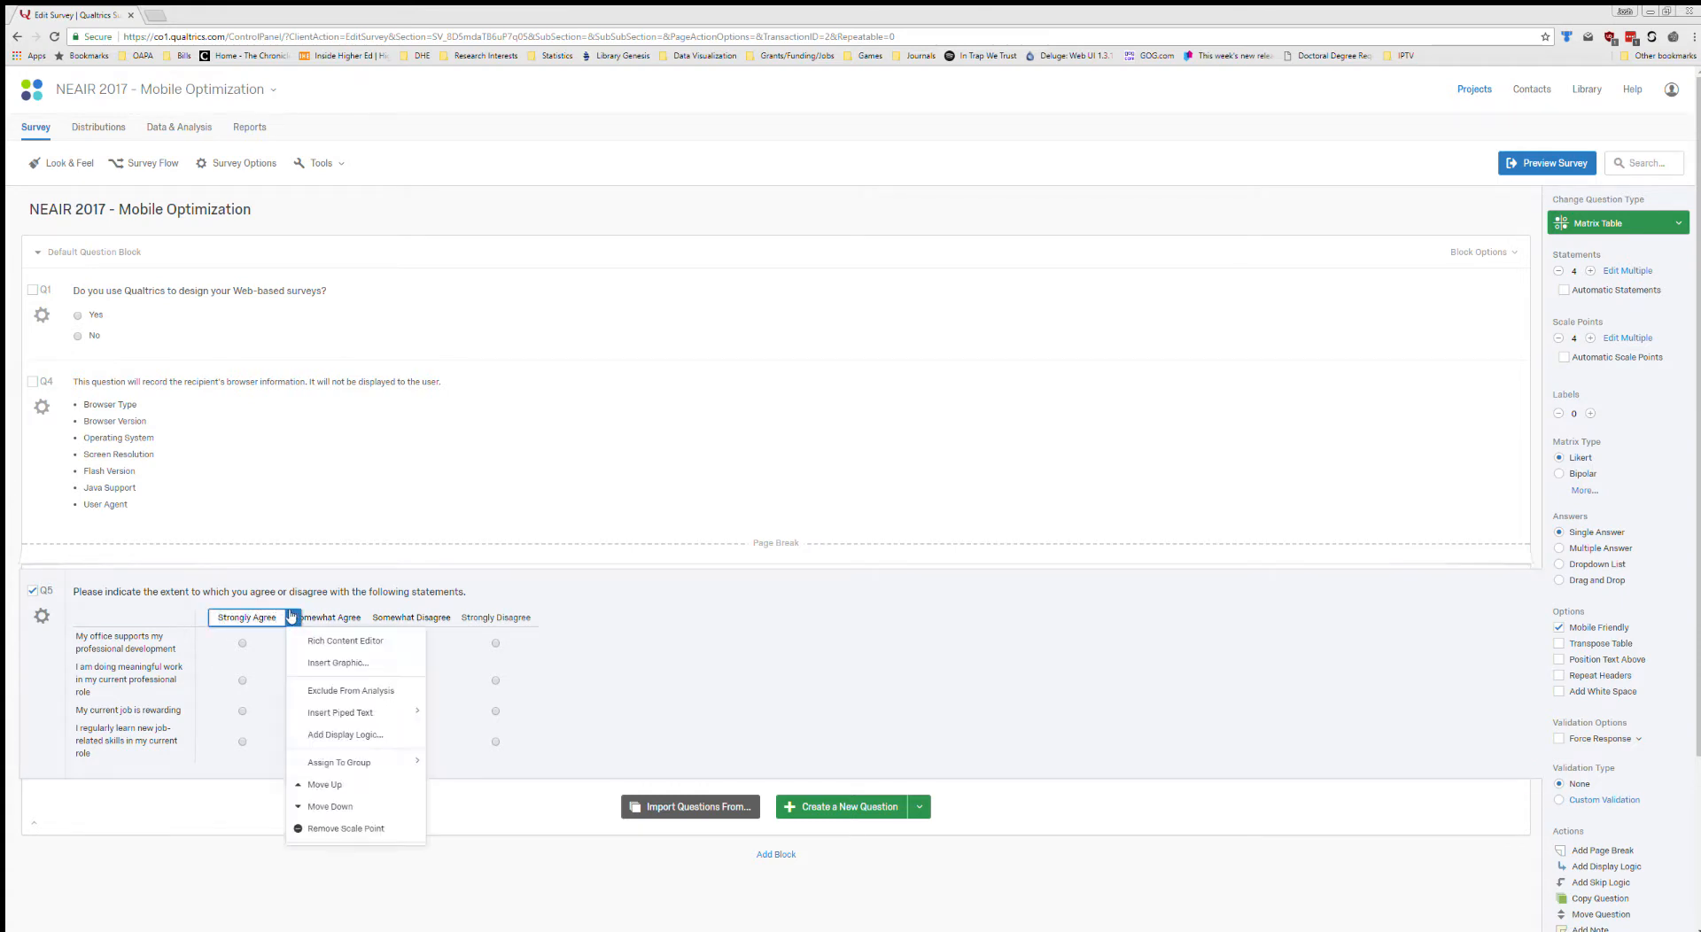
click(363, 640)
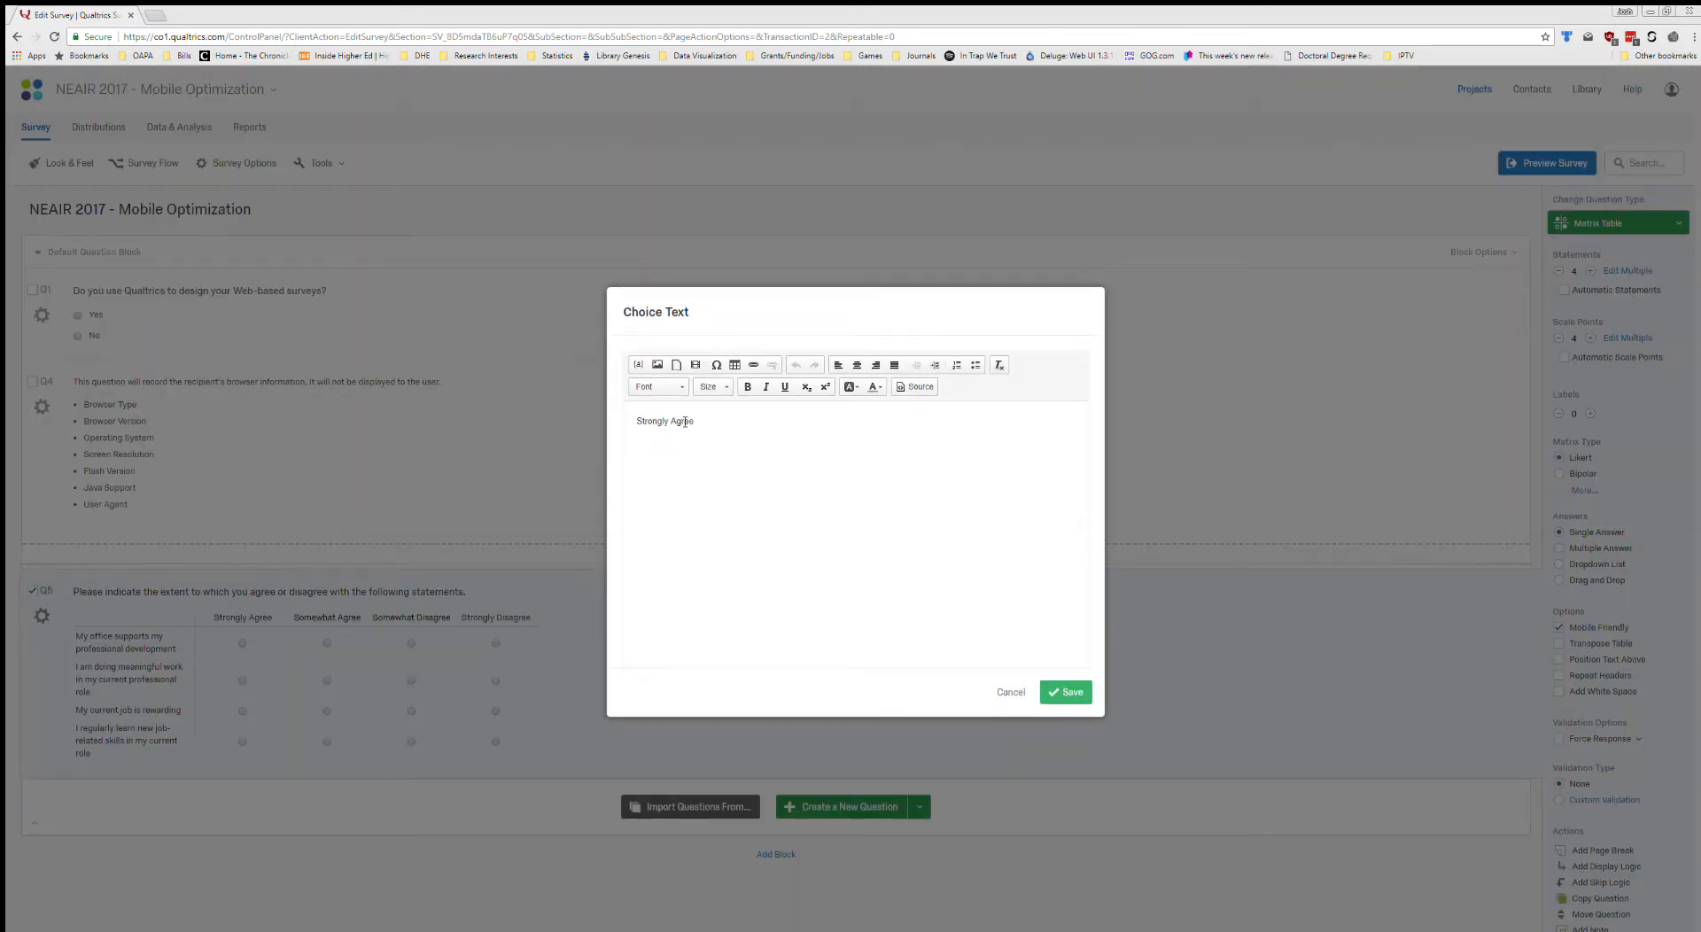
key(Return)
drag(678, 434, 625, 409)
click(856, 364)
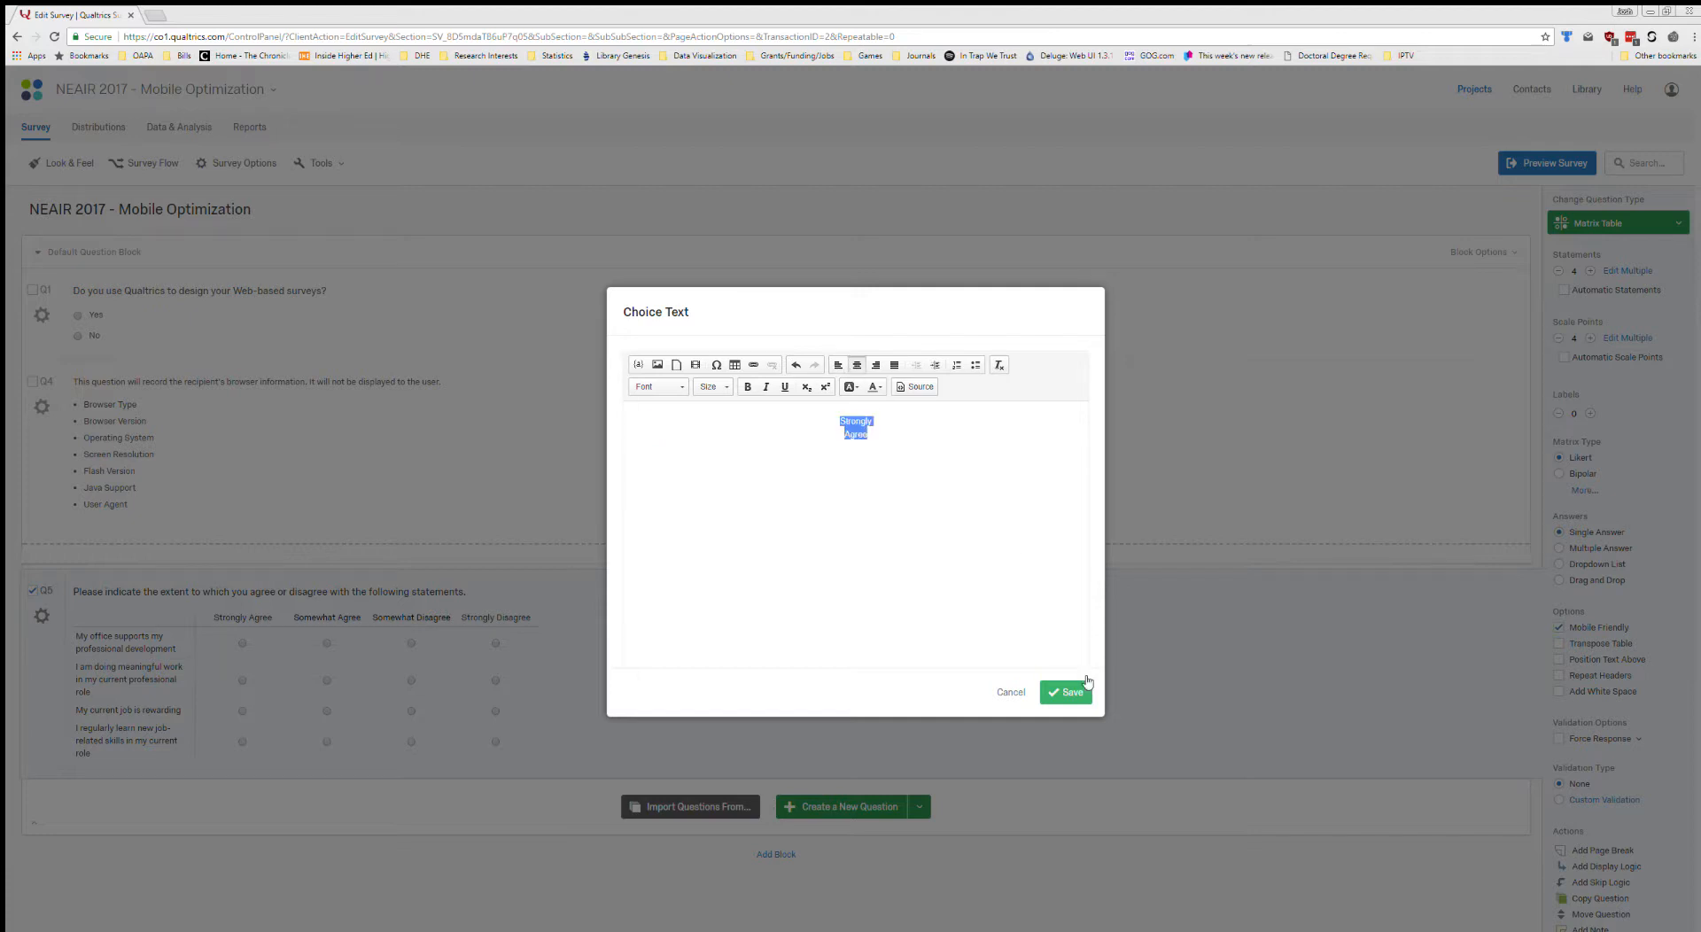
click(1065, 691)
Split the "Somewhat Agree" scale label onto two lines before "Agree", centre the text, and save it in the Rich Content Editor.
click(328, 630)
click(379, 636)
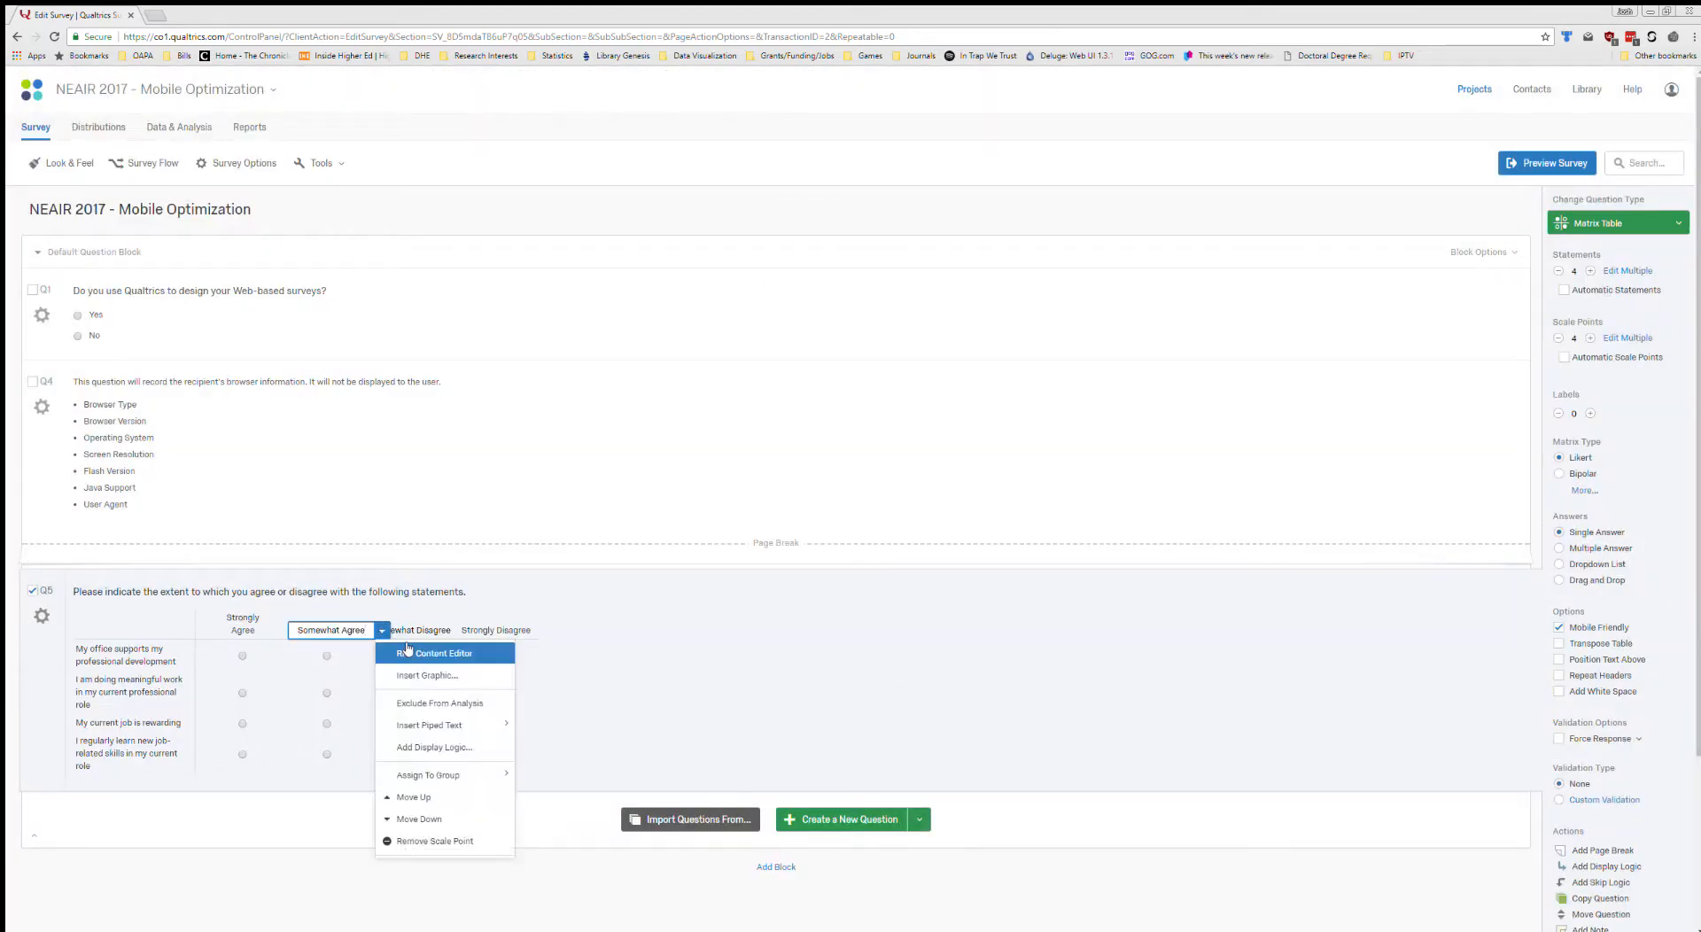
click(426, 652)
click(680, 423)
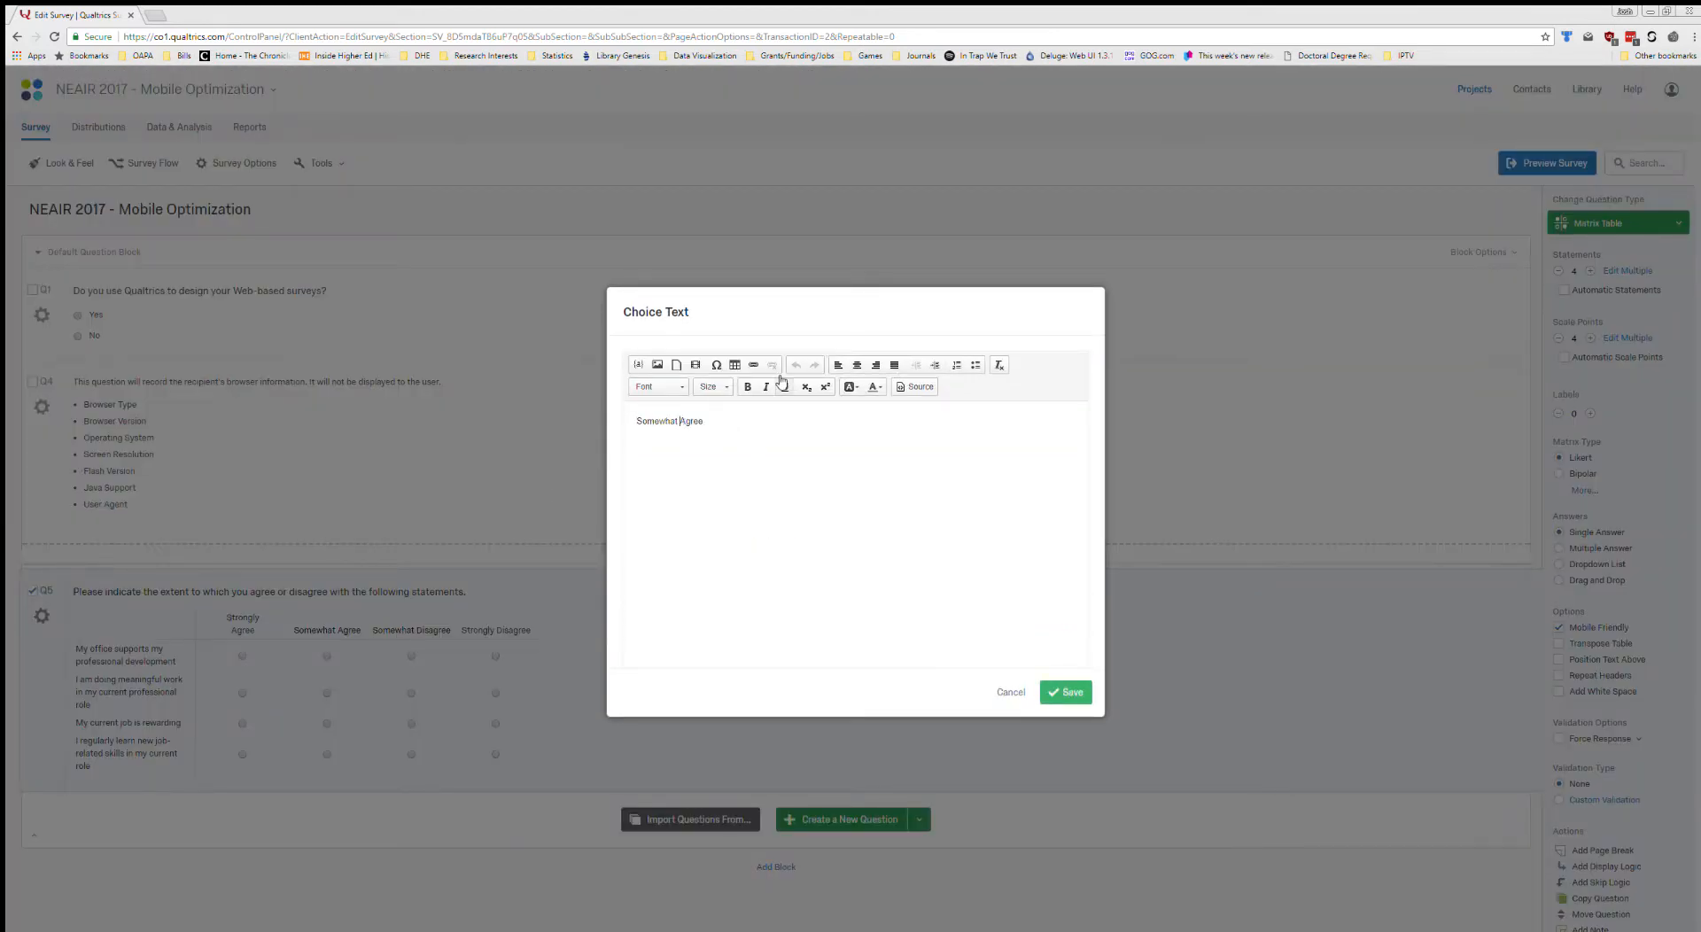
key(Return)
drag(660, 434, 634, 416)
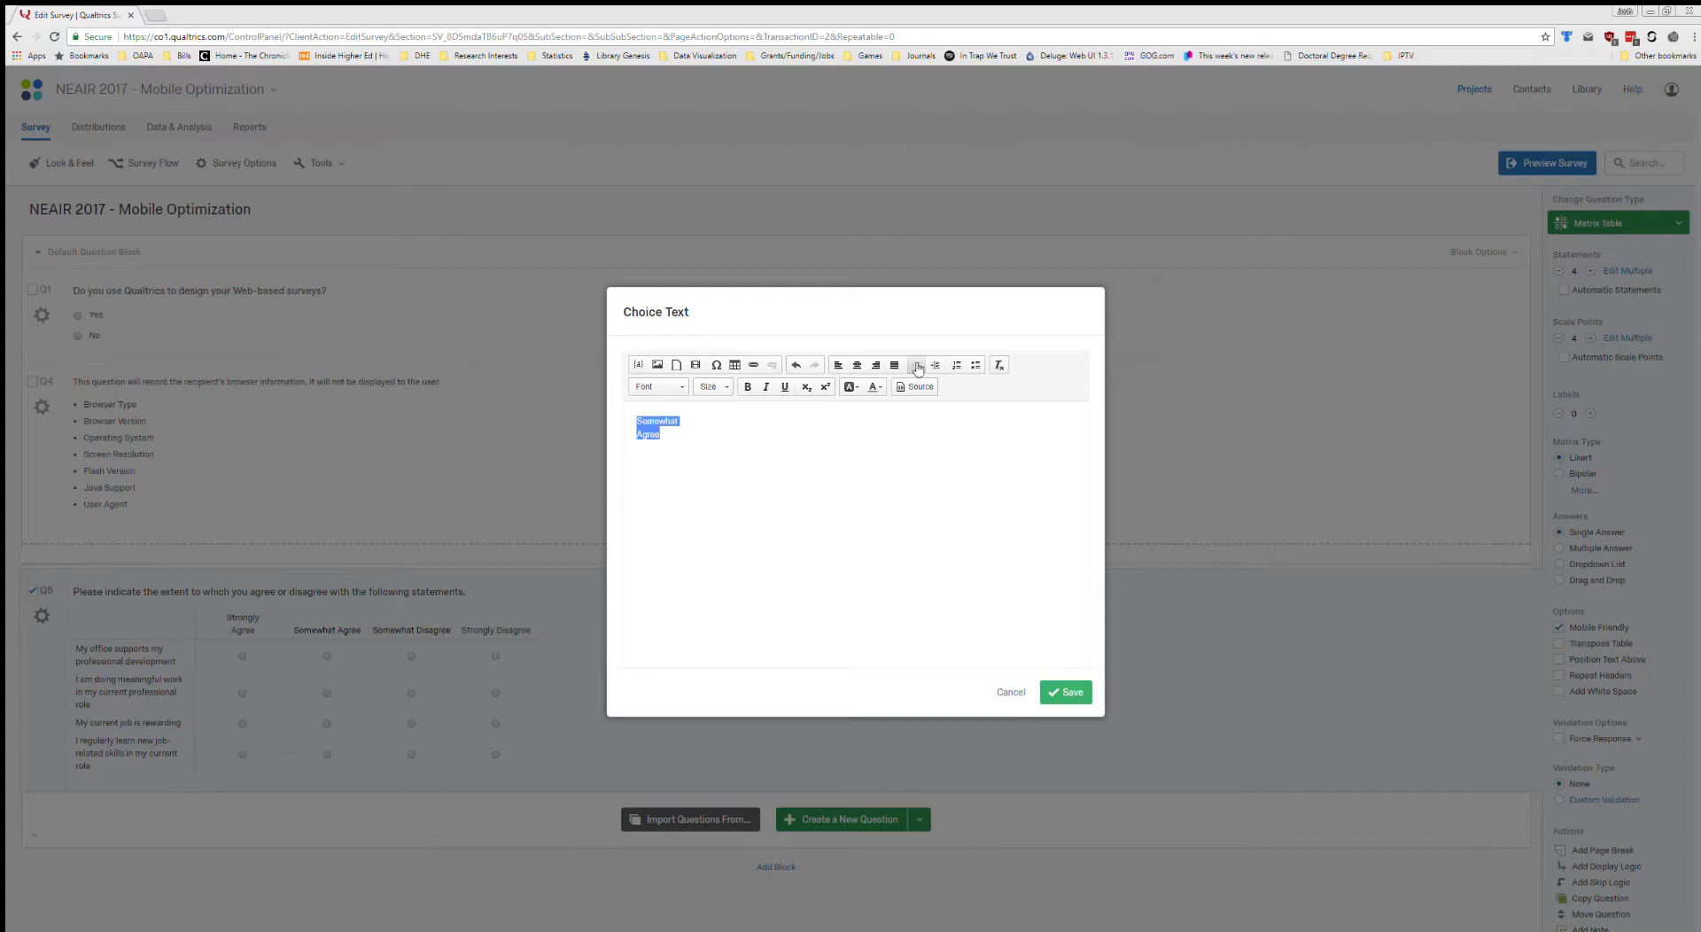
click(857, 364)
click(1067, 692)
Put "Disagree" on its own line in the "Somewhat Disagree" scale label, centre both lines, and save using the Rich Content Editor.
click(411, 630)
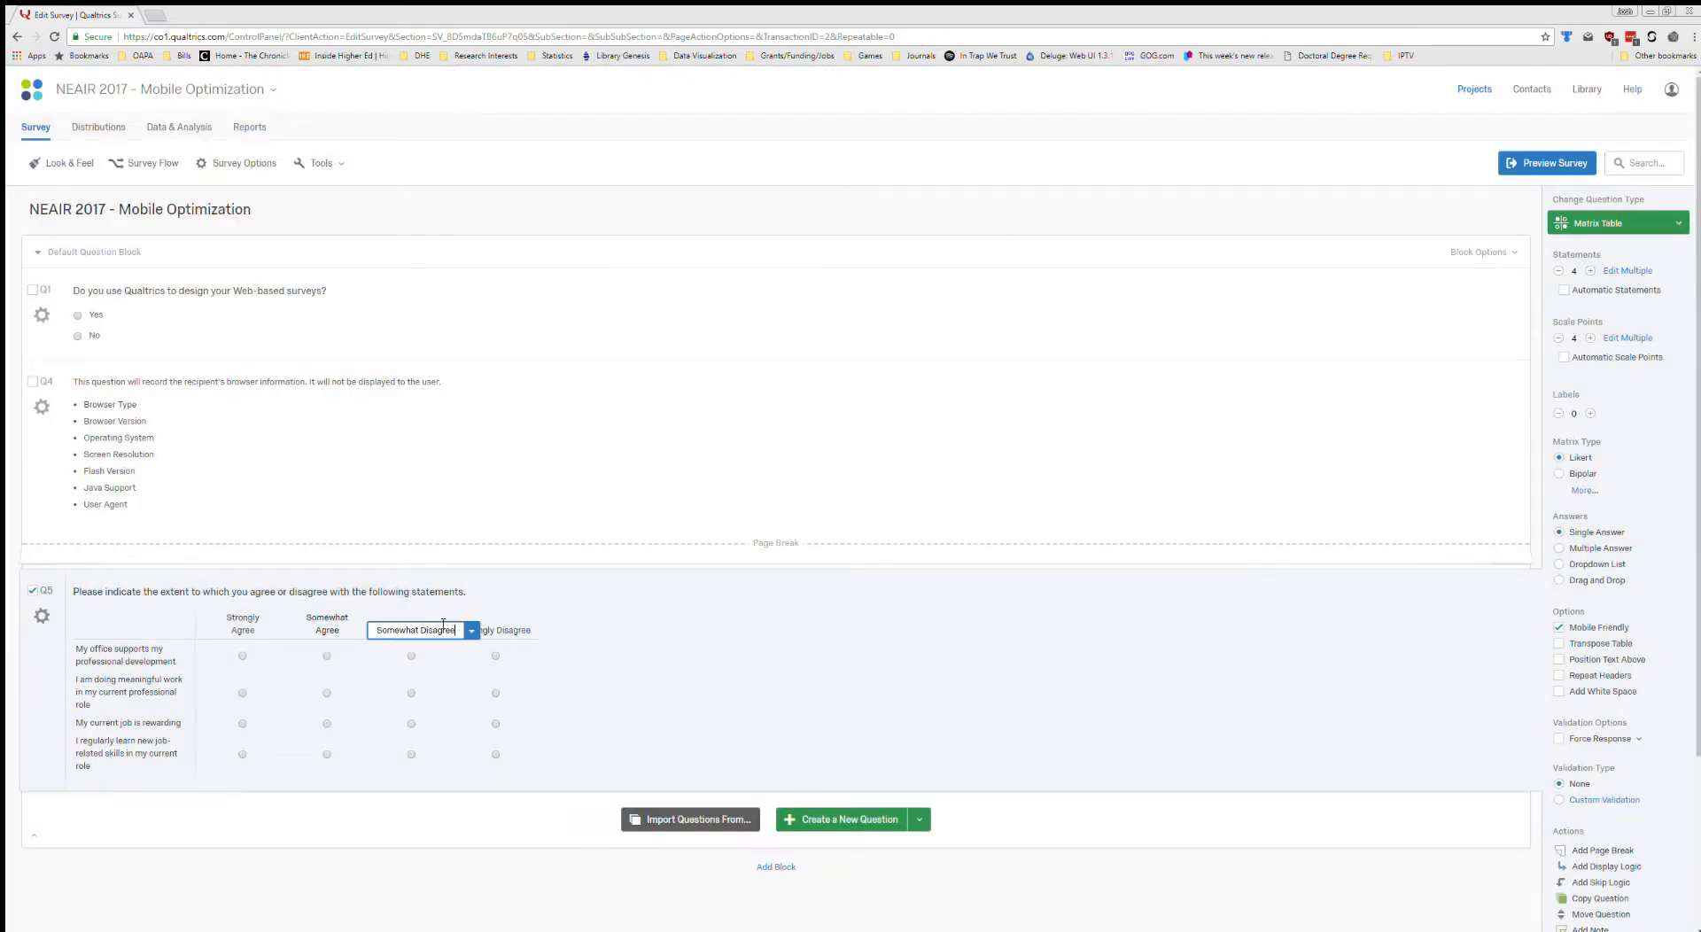
click(471, 630)
click(487, 652)
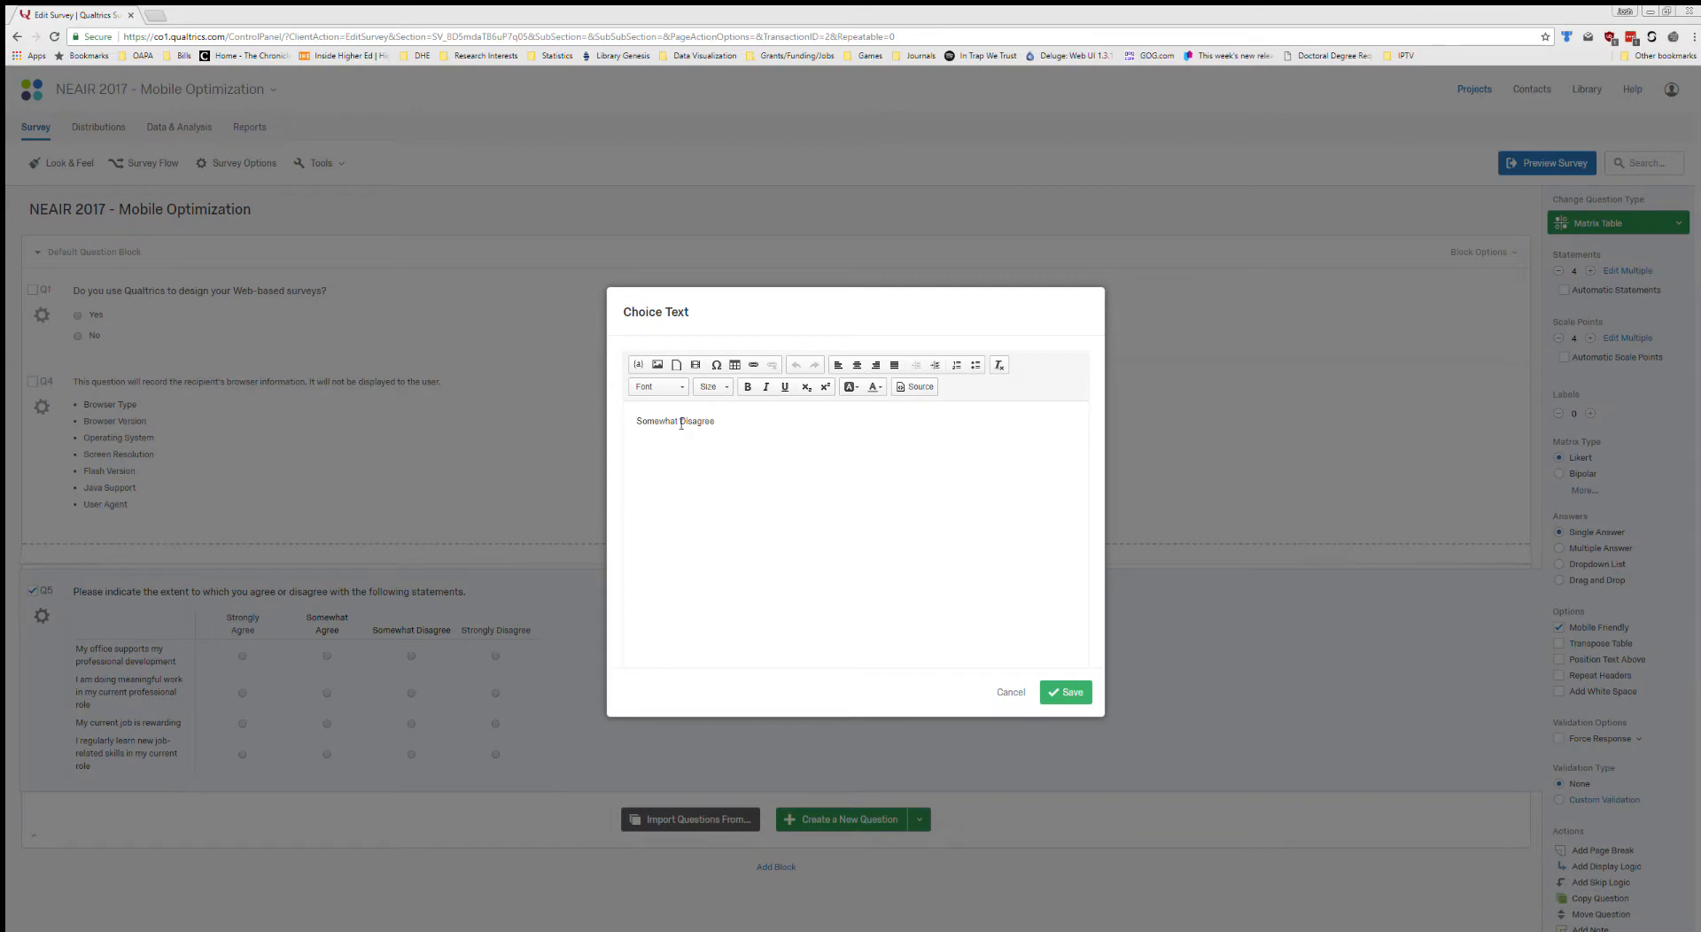
key(Return)
drag(727, 440, 633, 398)
click(856, 364)
click(1067, 691)
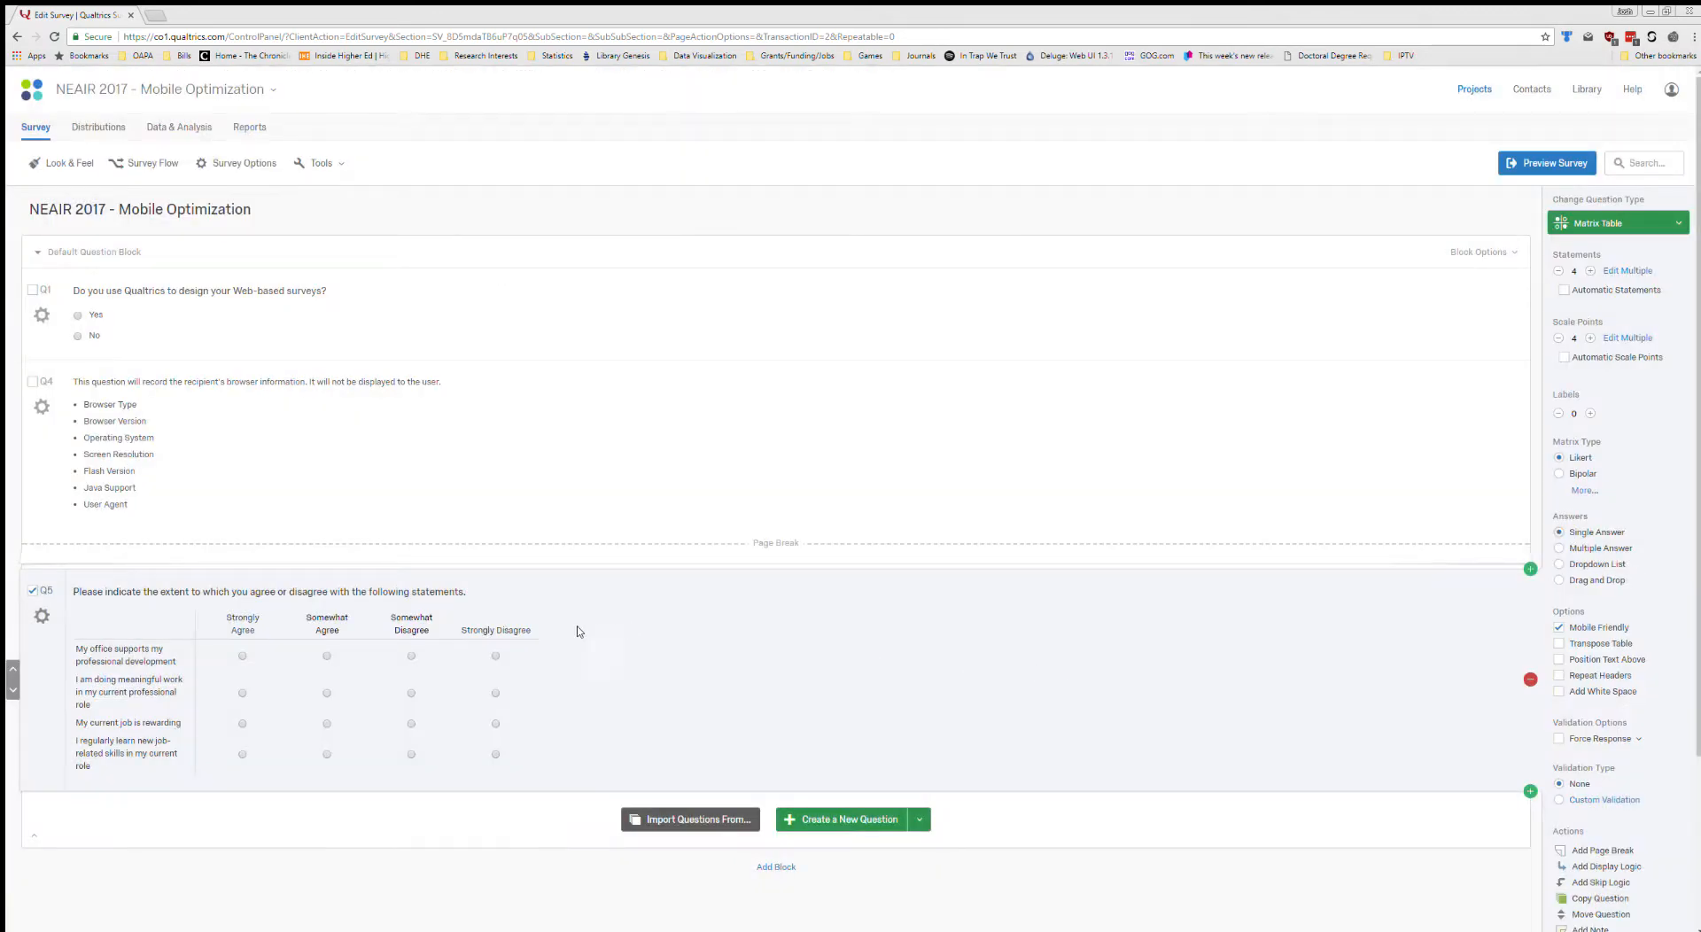
Format the "Strongly Disagree" scale label as two centred lines in the Rich Content Editor and save it.
click(496, 630)
click(551, 630)
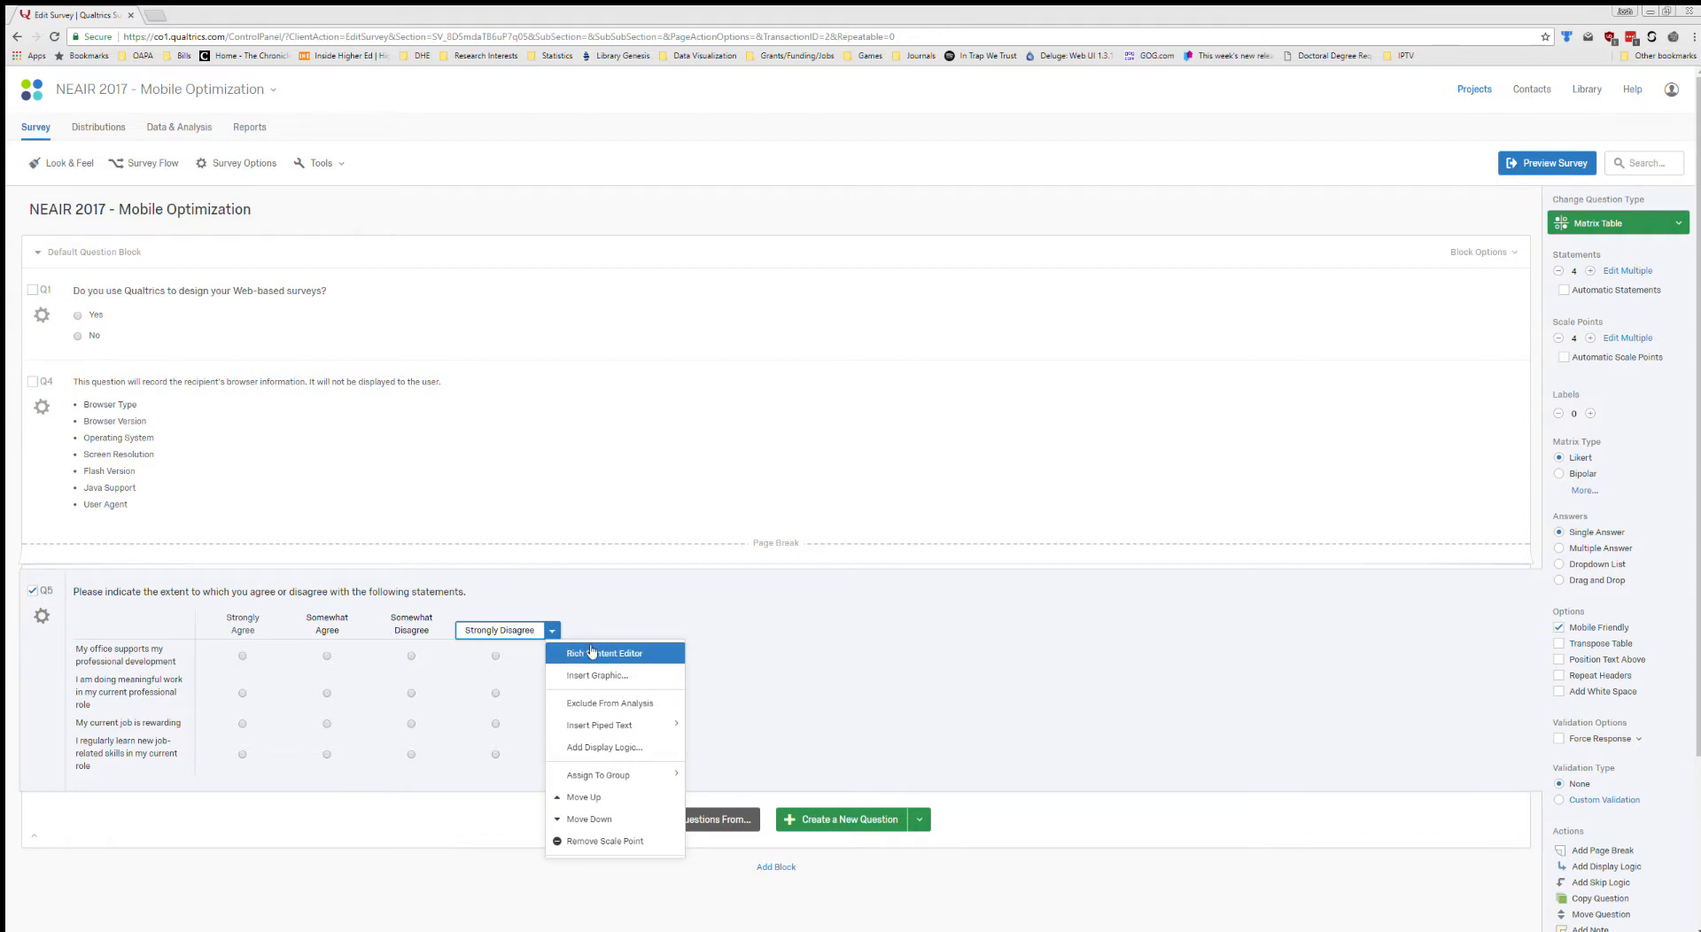
click(596, 652)
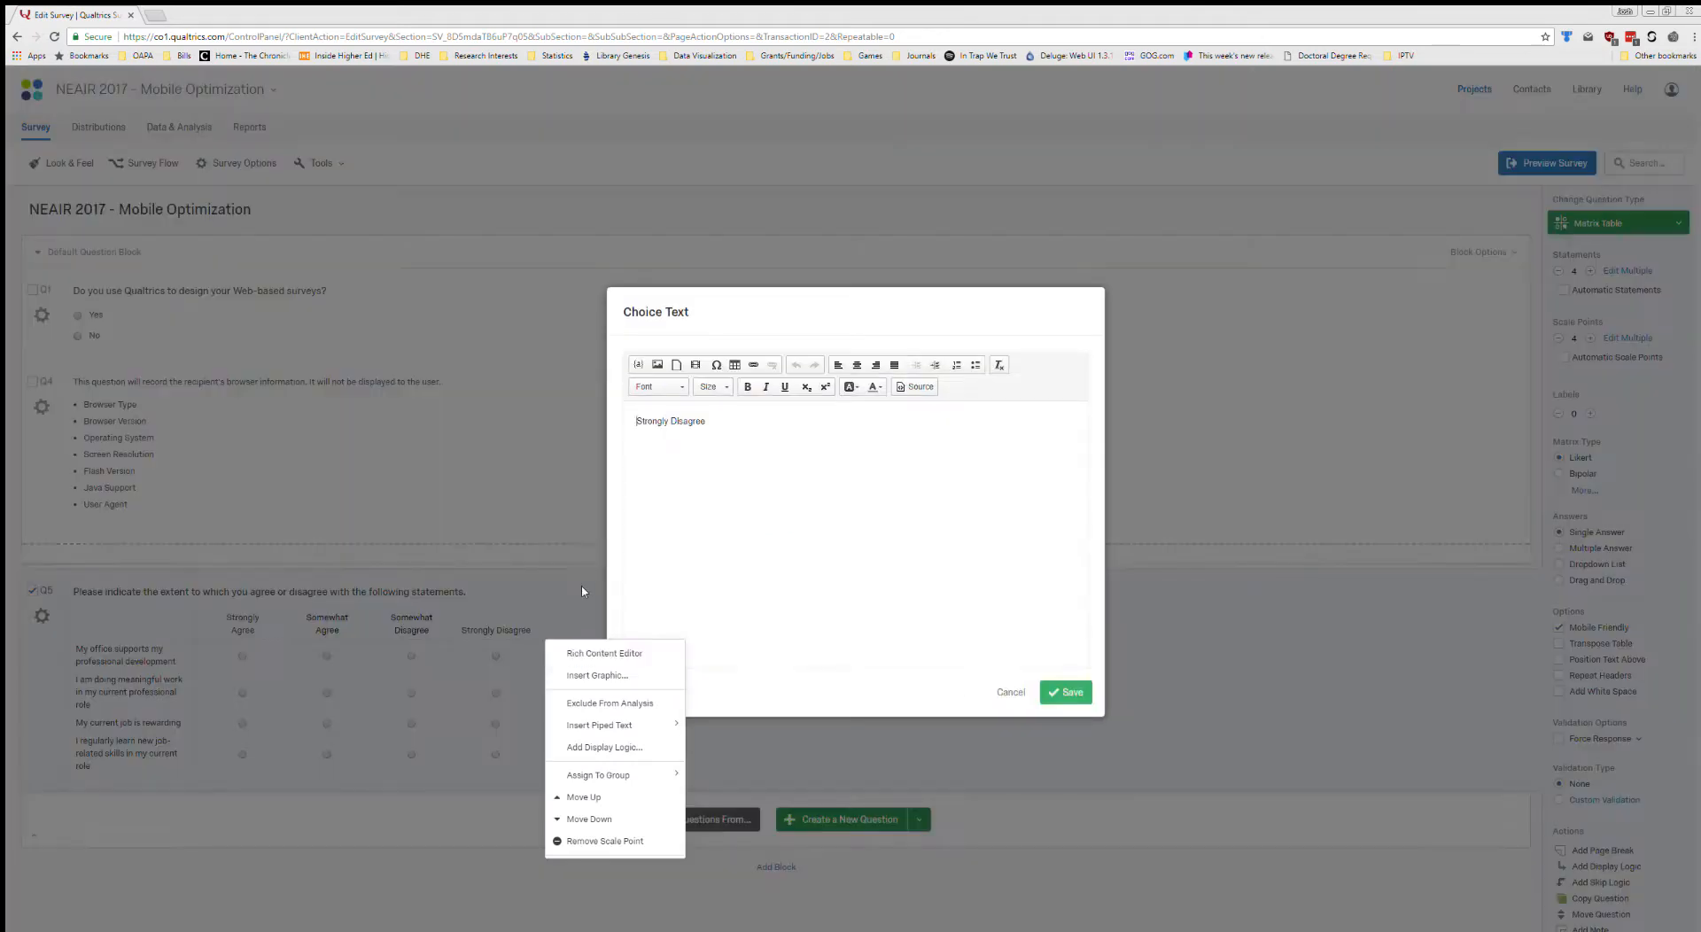
key(Return)
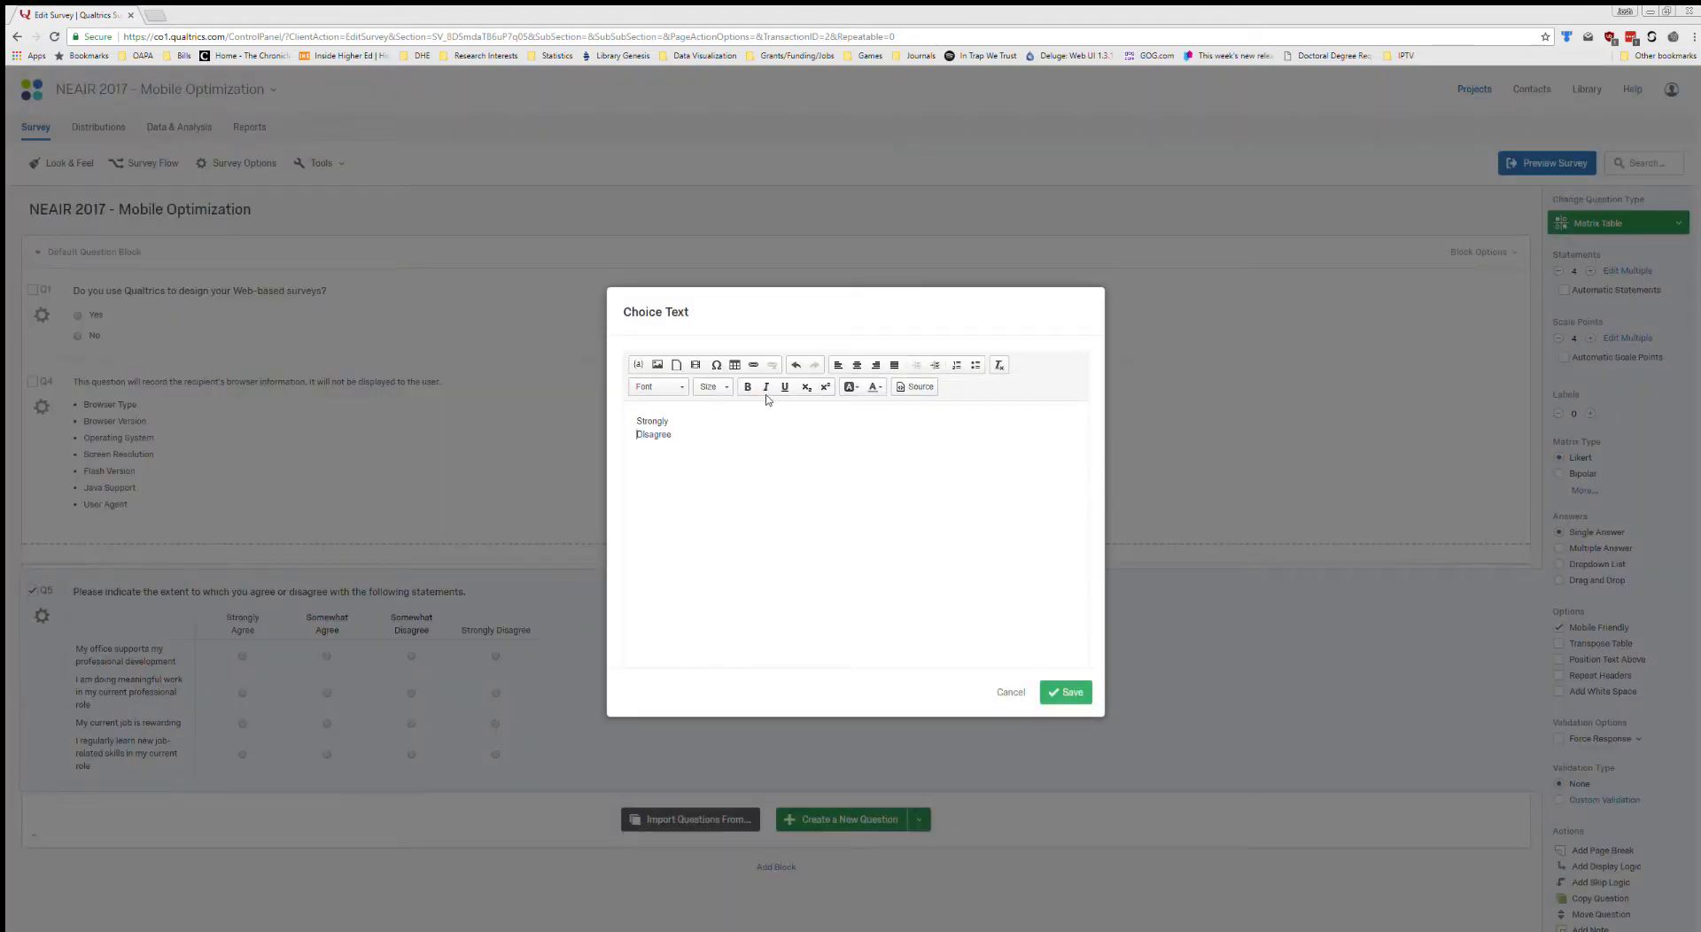
click(684, 441)
drag(684, 440, 614, 403)
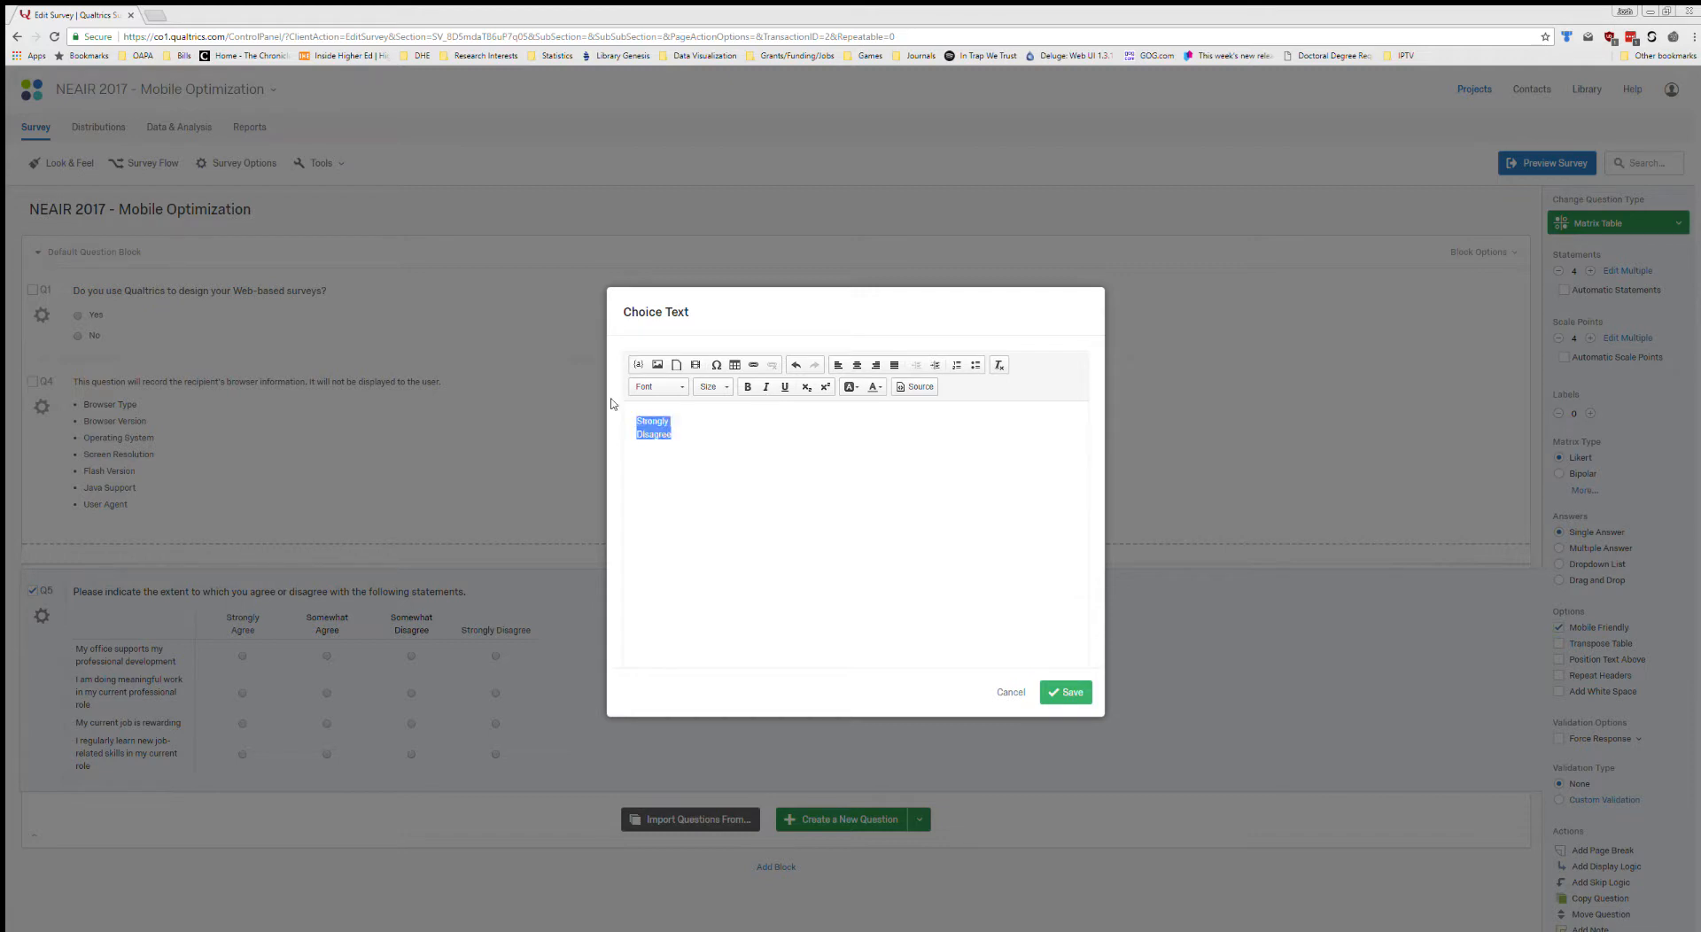
click(857, 364)
click(893, 429)
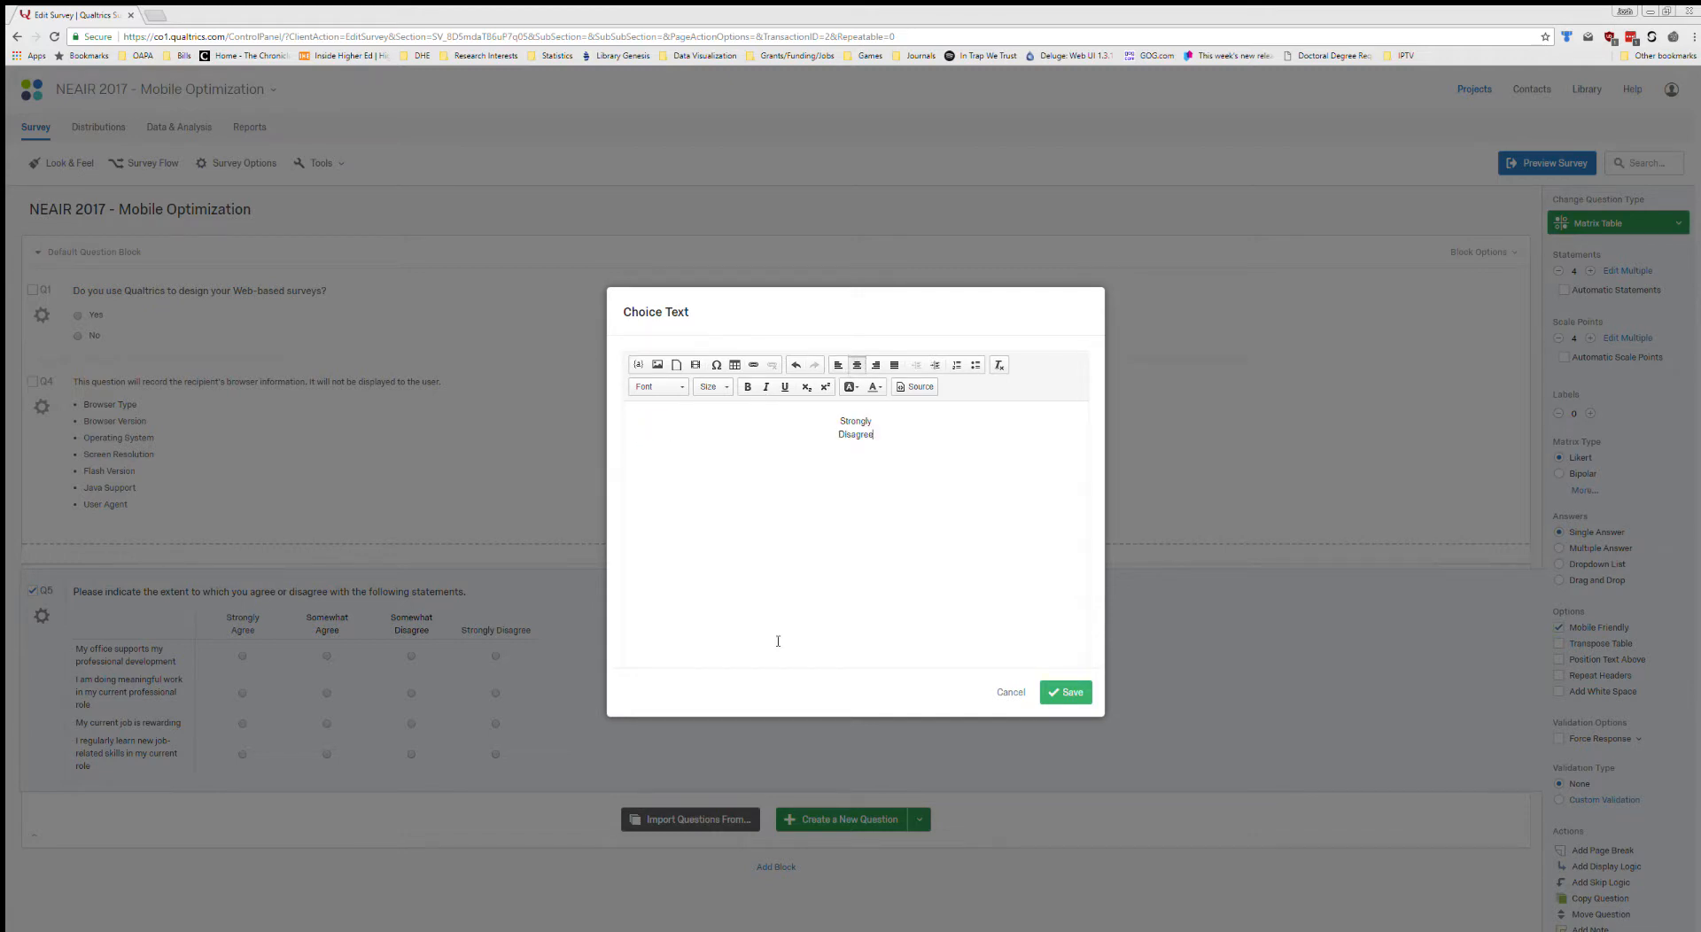
click(1068, 692)
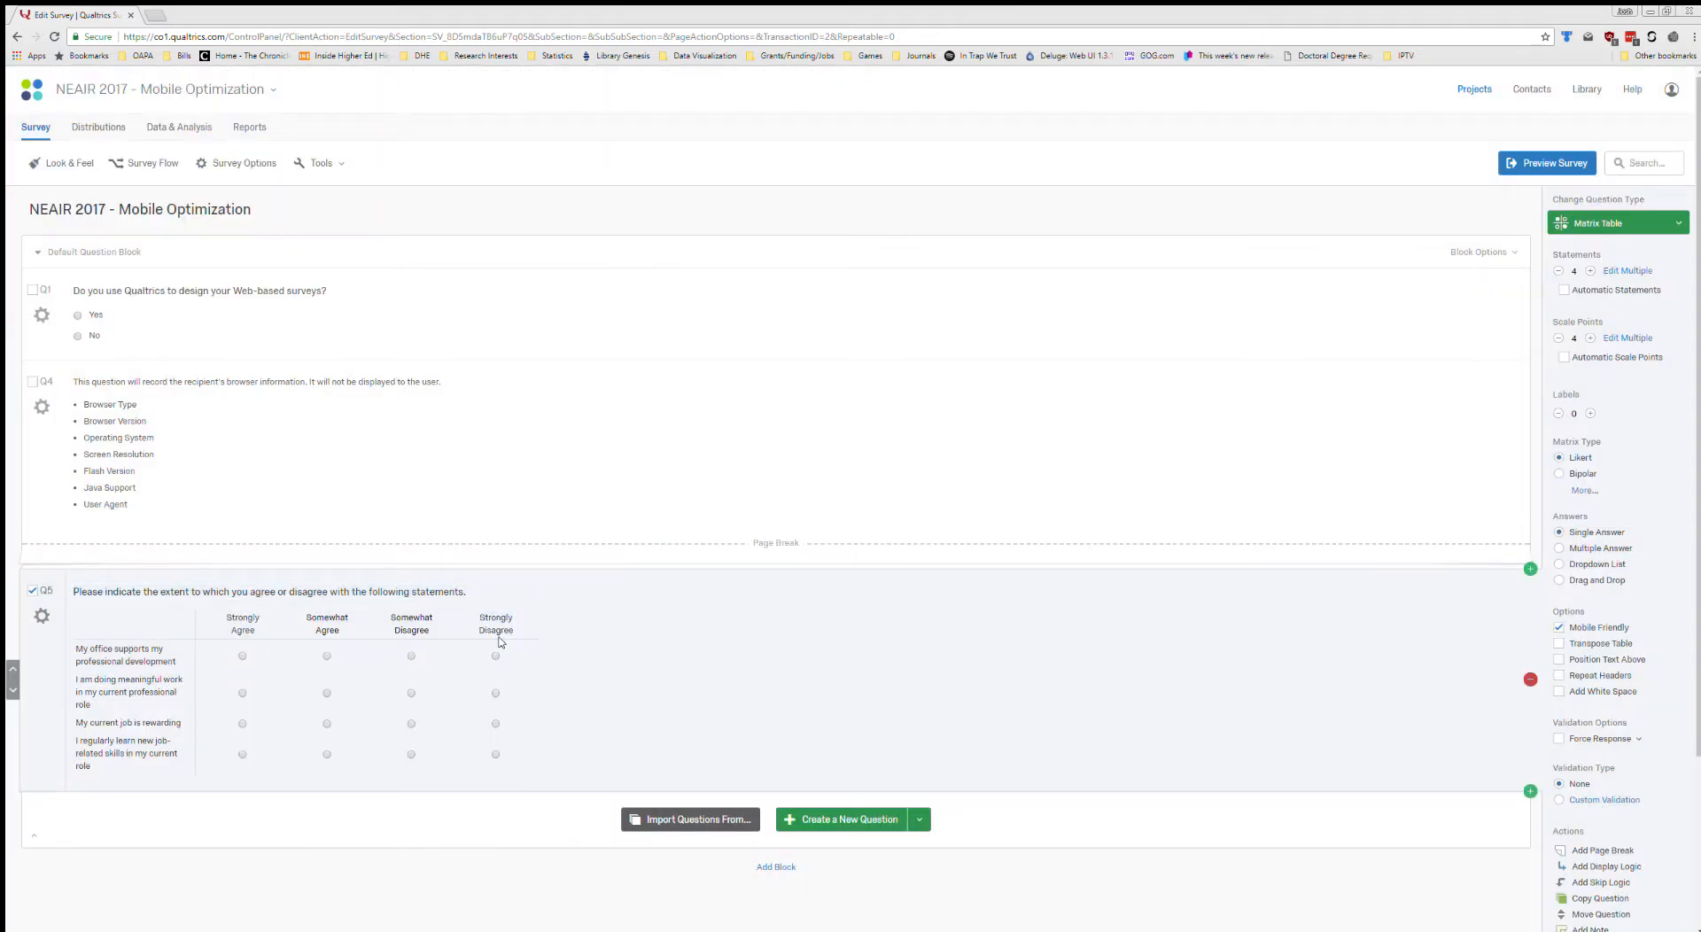
Preview the survey again to inspect the two-line centred scale labels on desktop and phone, and return to the editor.
click(1573, 169)
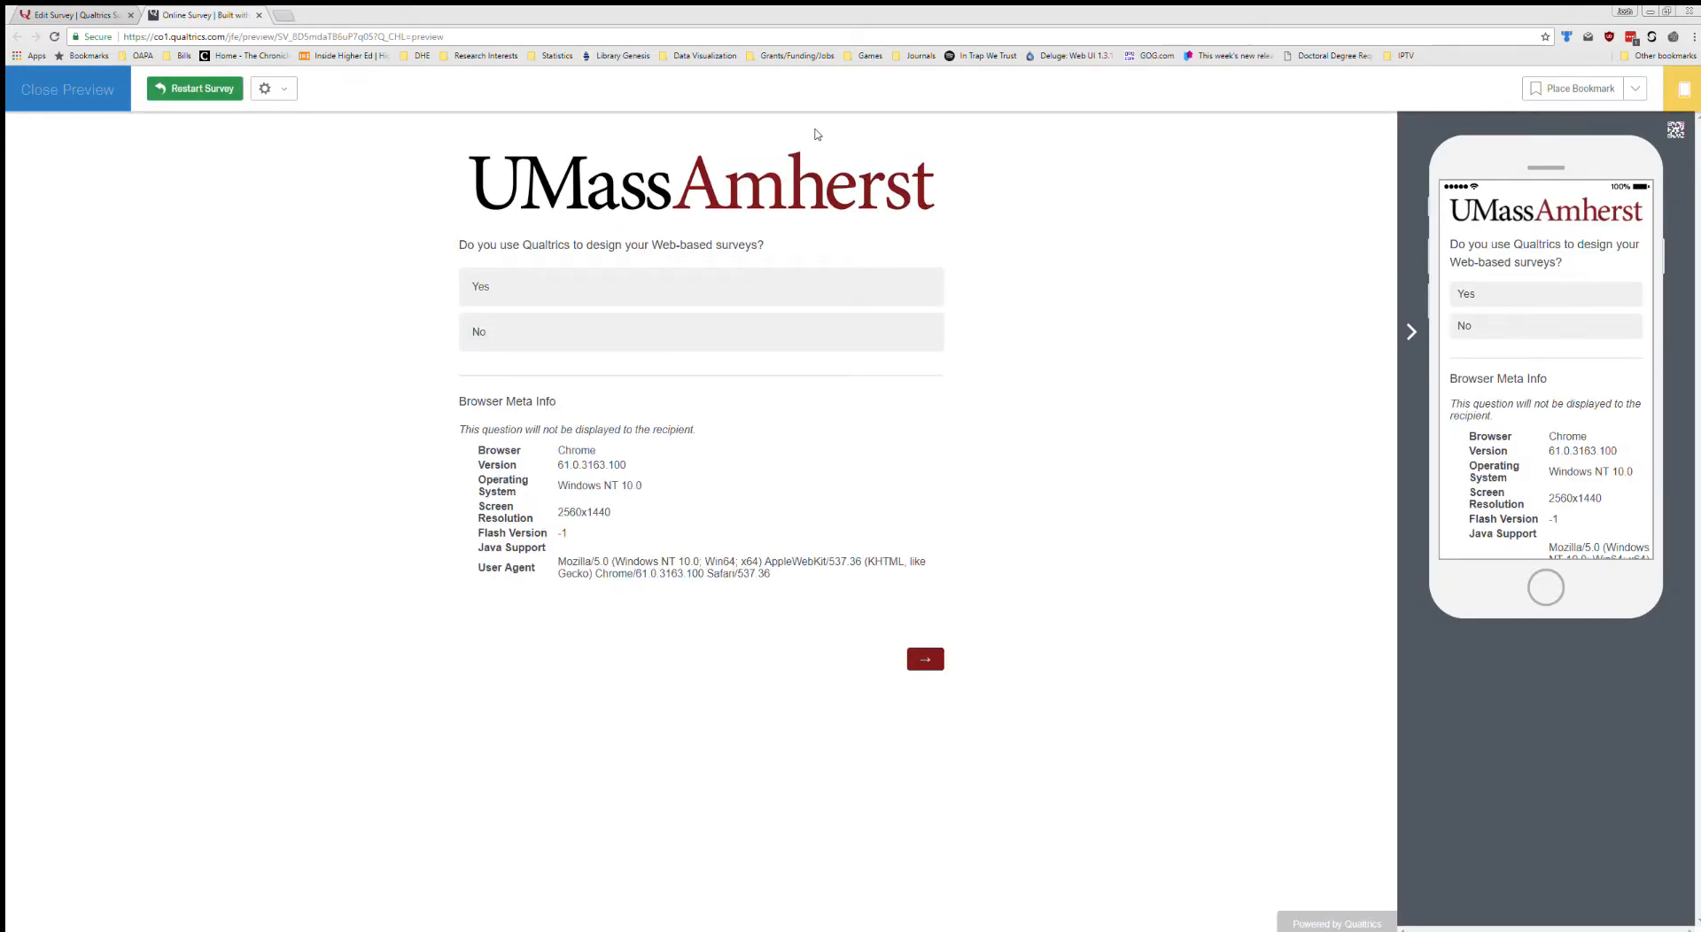
click(925, 661)
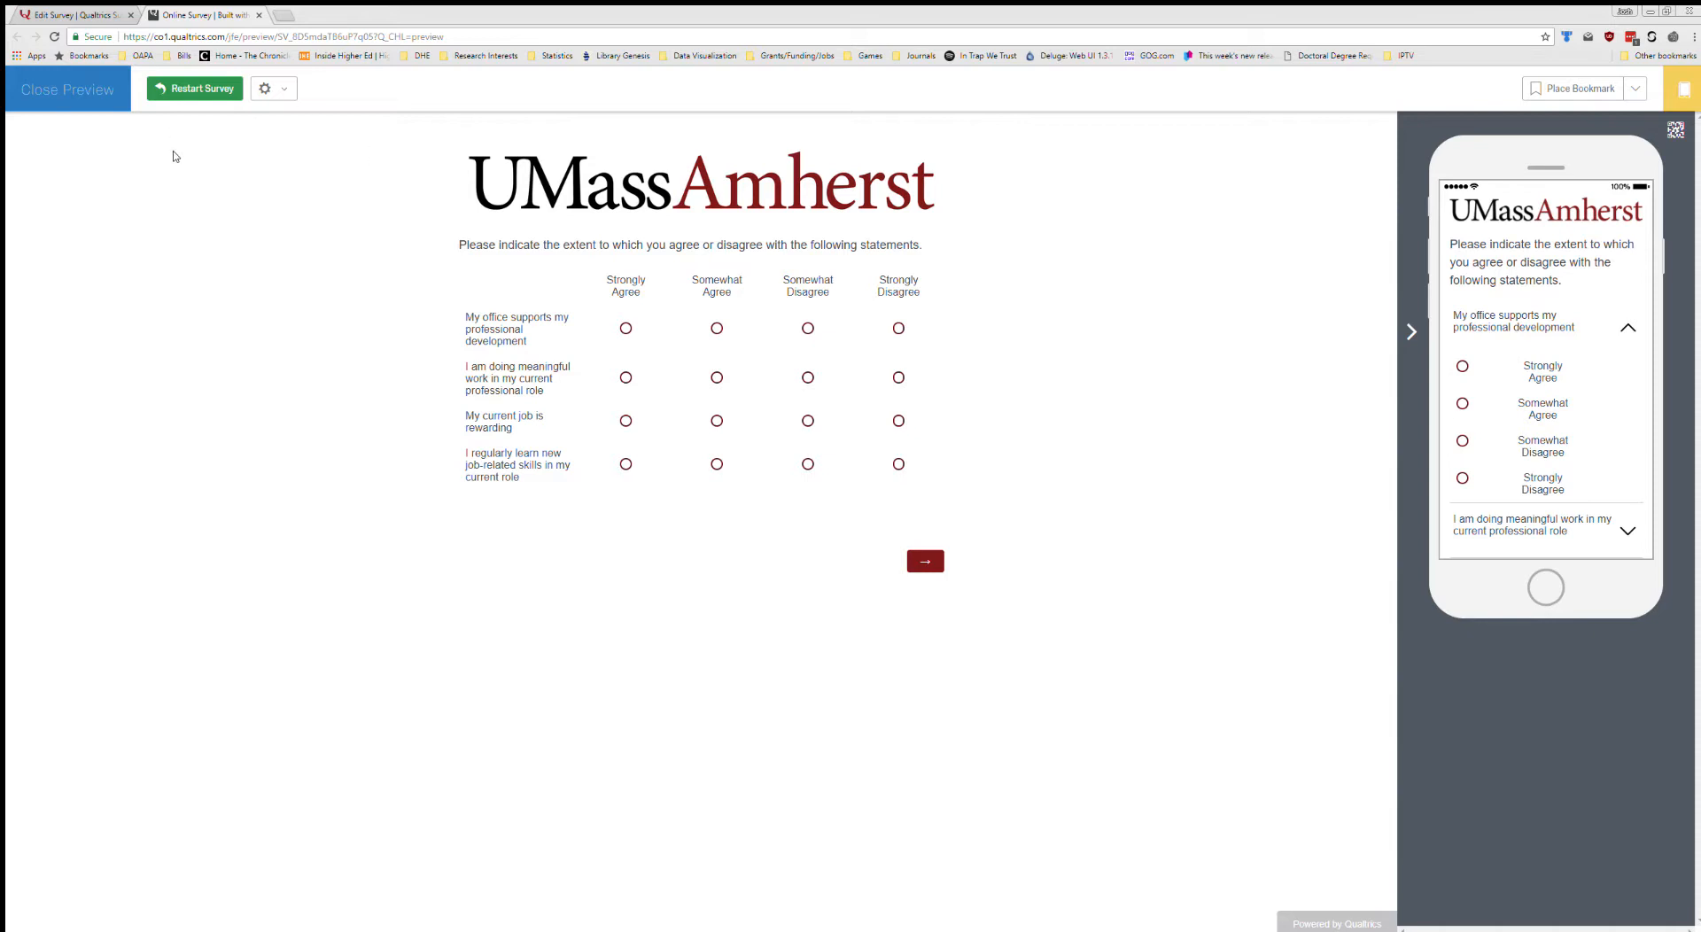
click(80, 96)
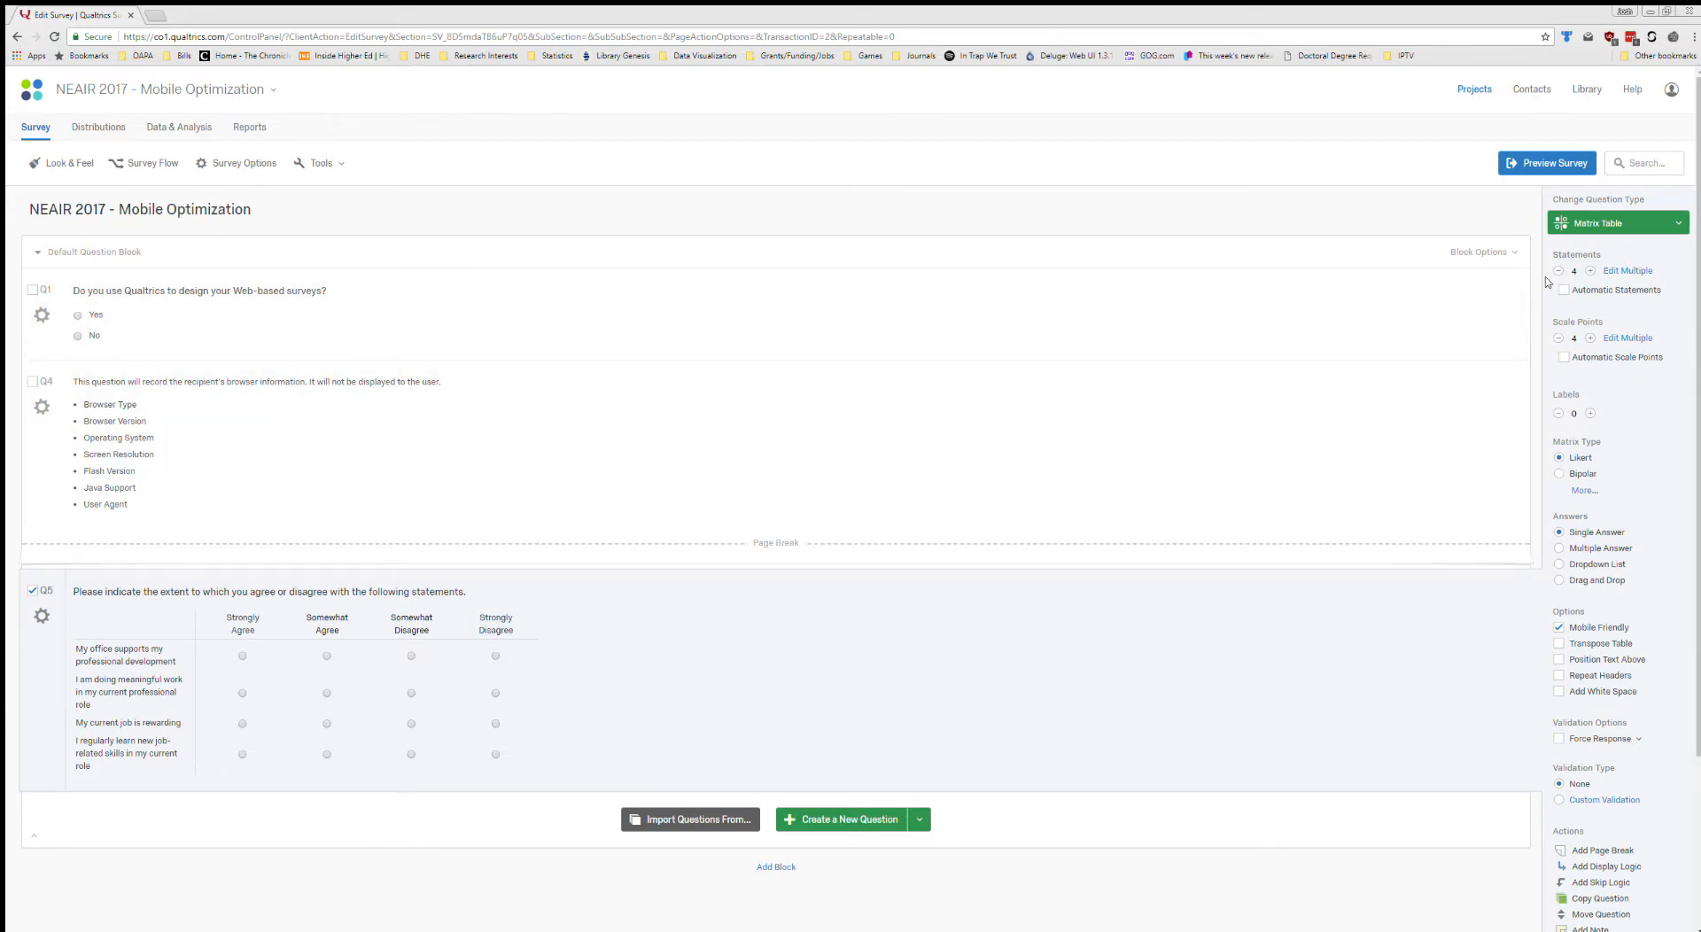
Increase the number of scale points in the Q5 matrix to 8.
click(1590, 338)
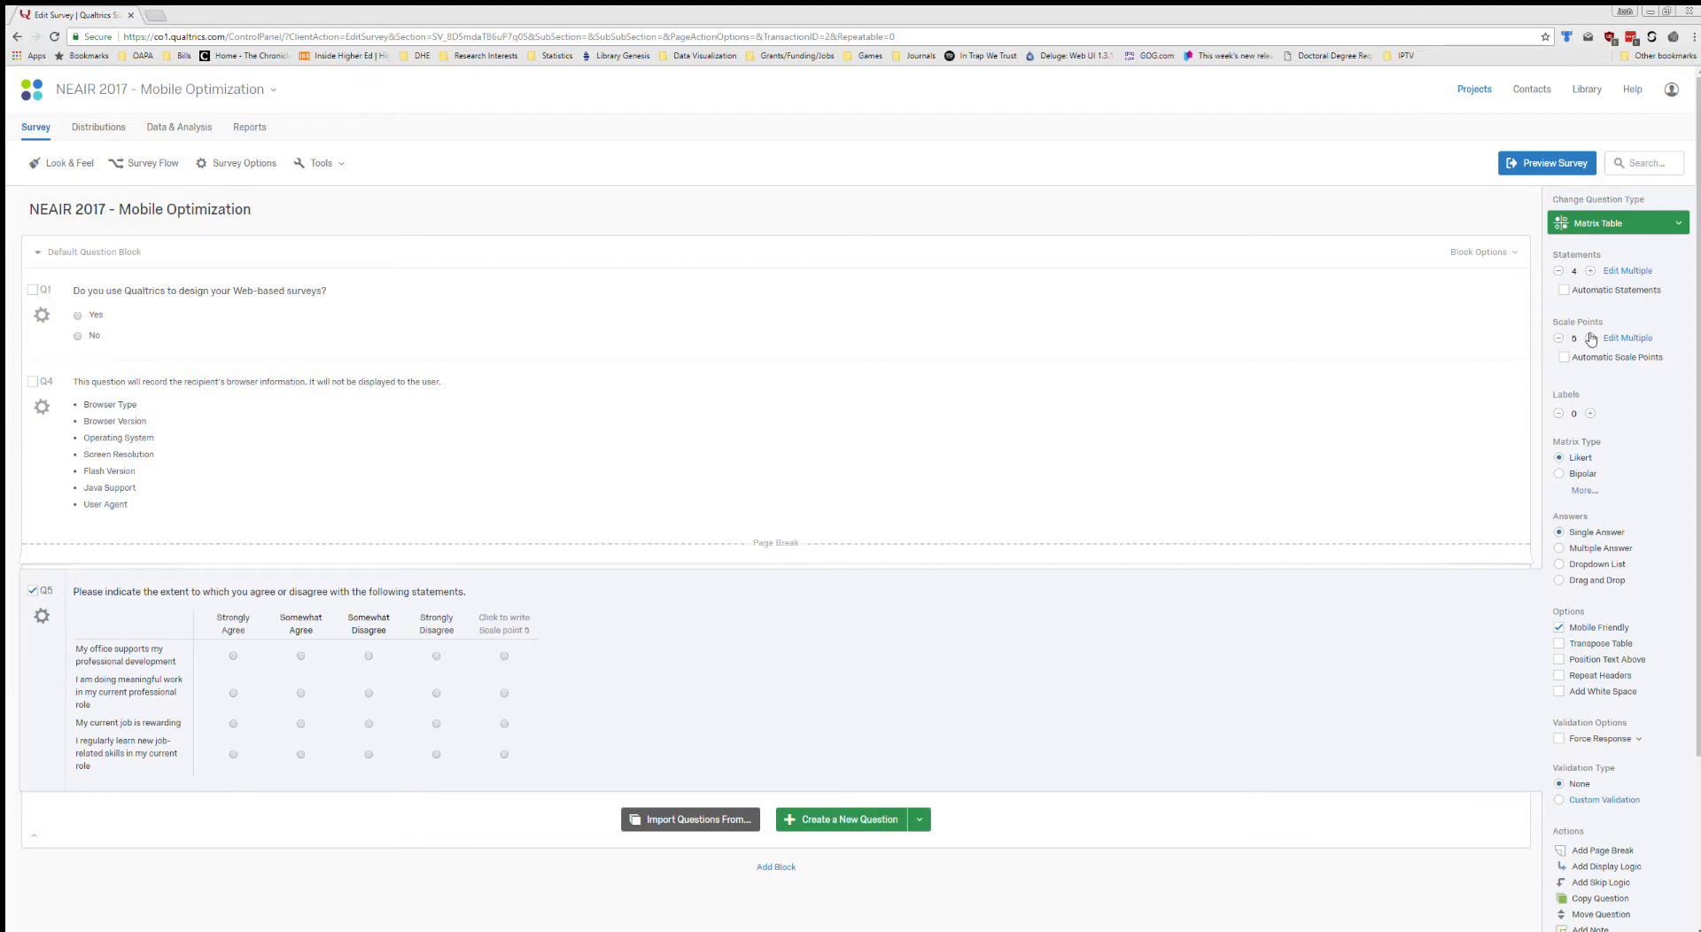
click(1590, 338)
click(1590, 338)
click(1590, 338)
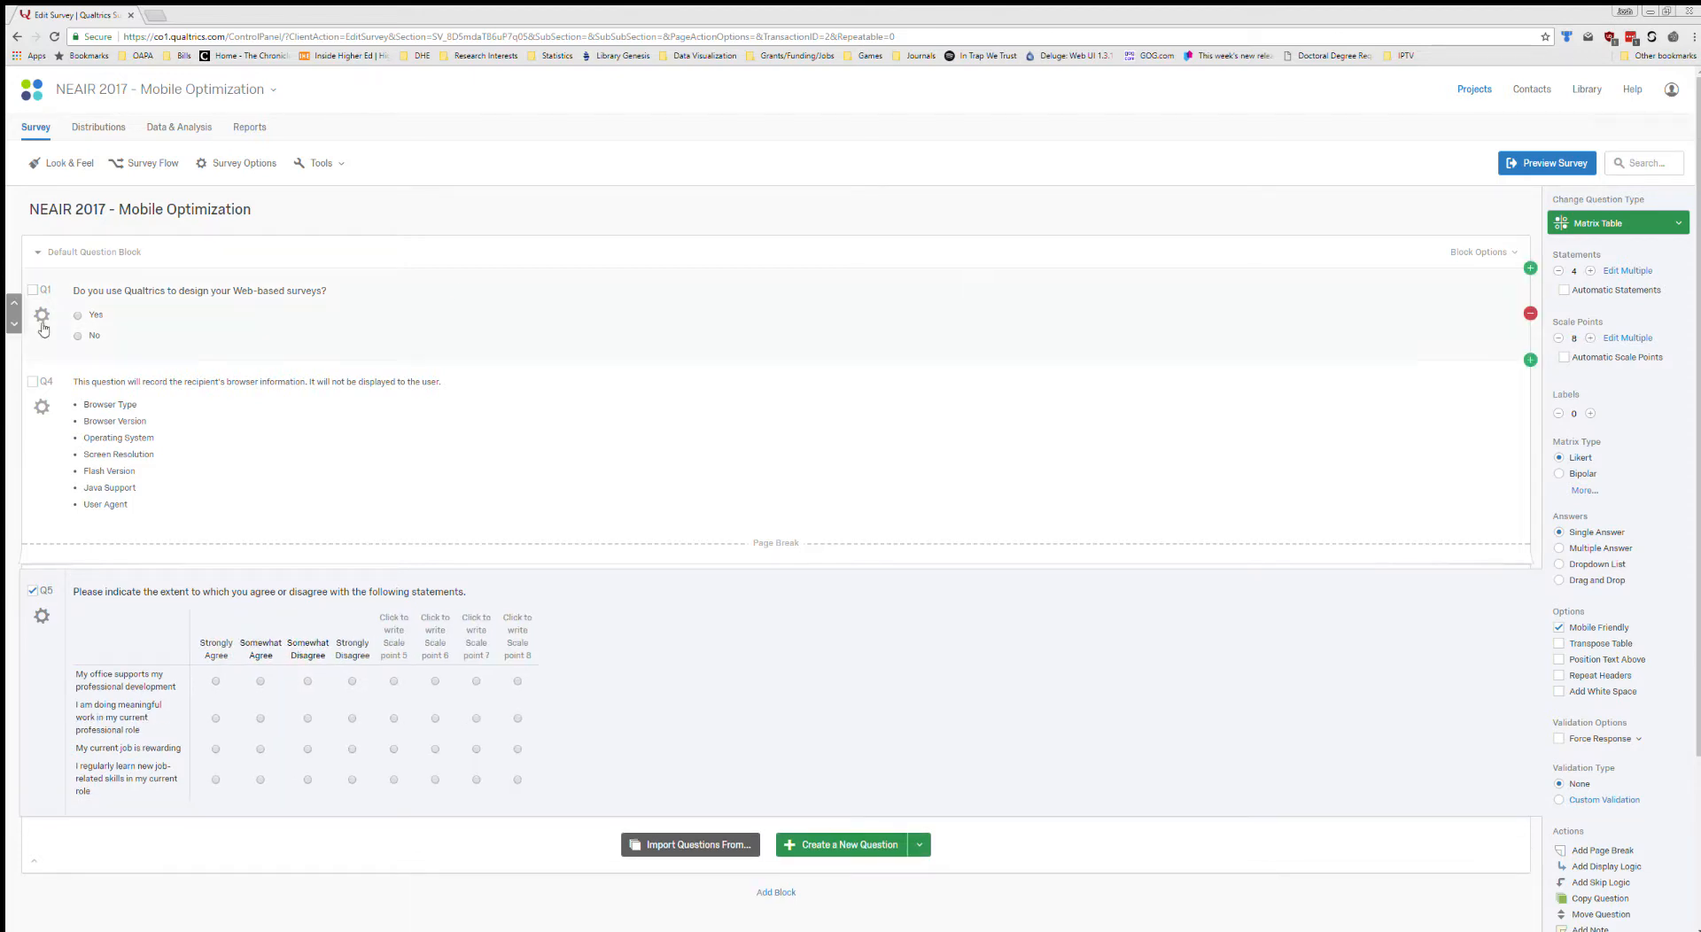
Label the fifth scale point of Q5 "Strongly Agree" and the sixth "Somewhat Agree" as plain text.
click(395, 653)
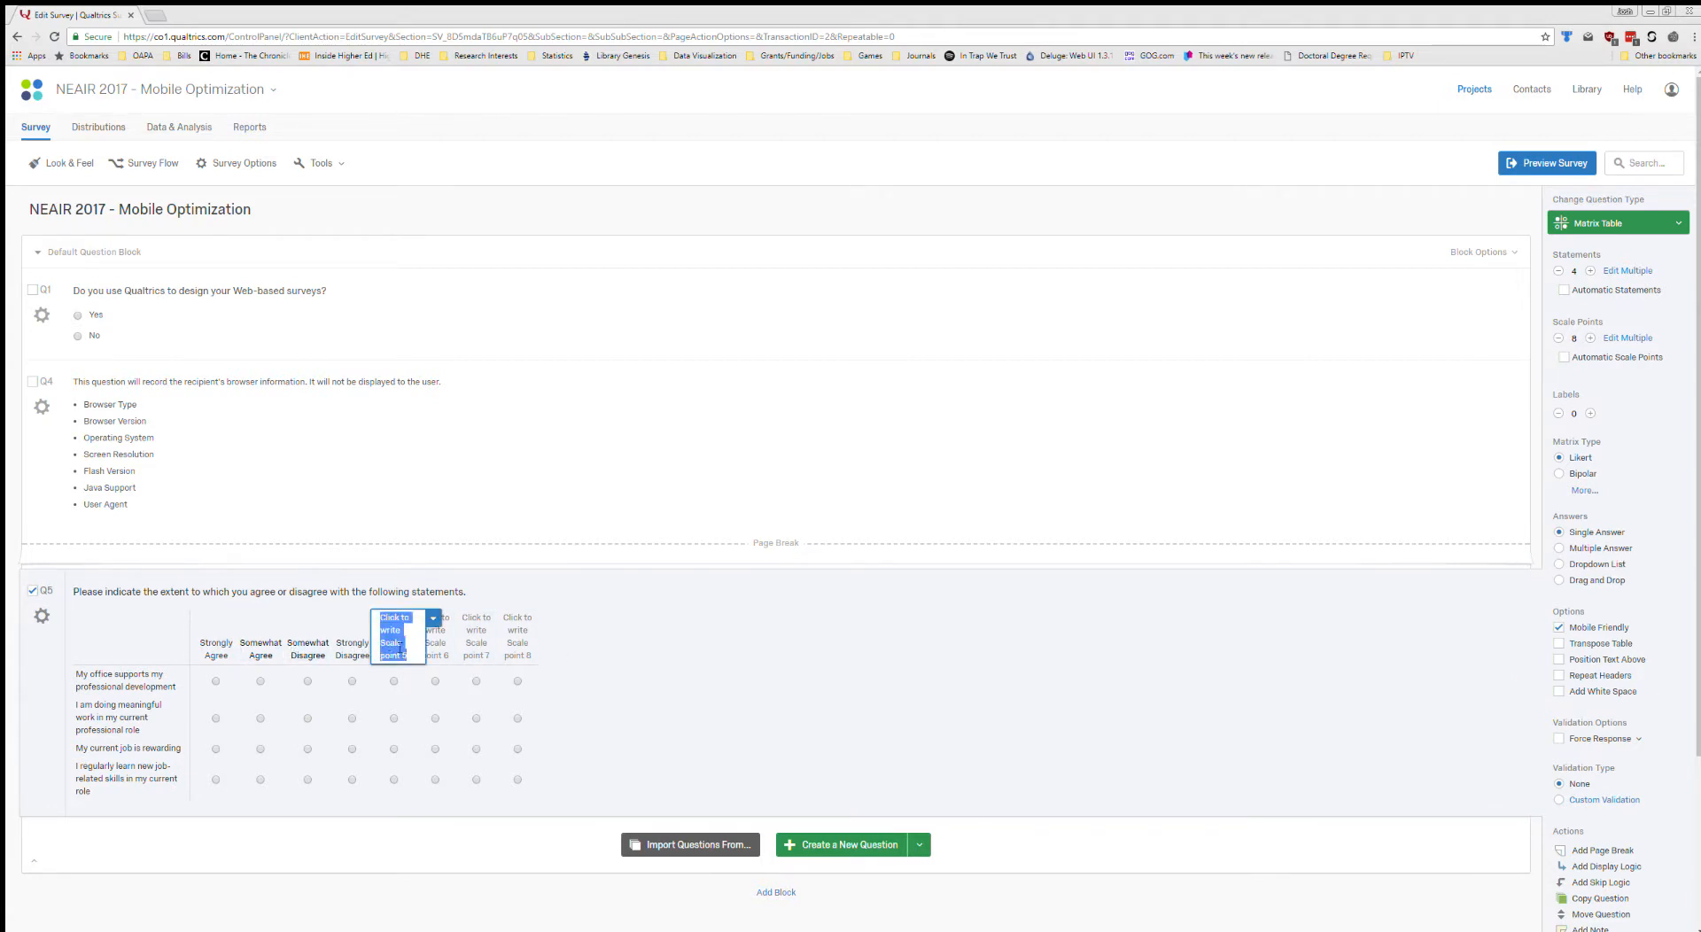
text(Strongly Ag)
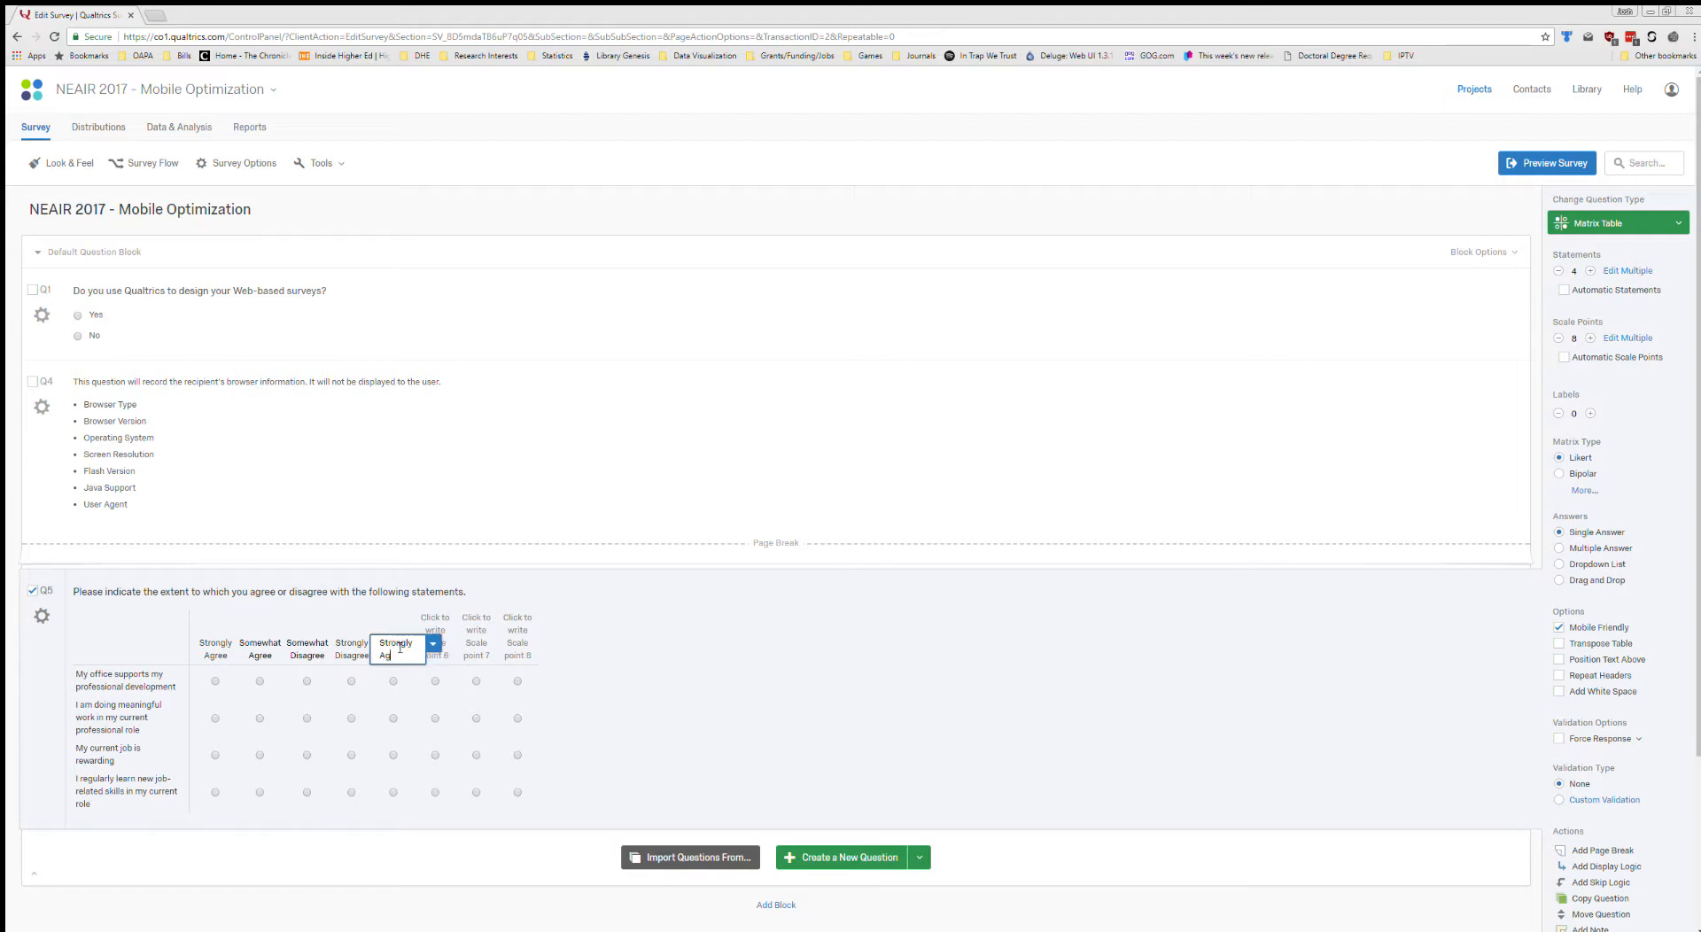
text(ree)
key(Tab)
text(Somew)
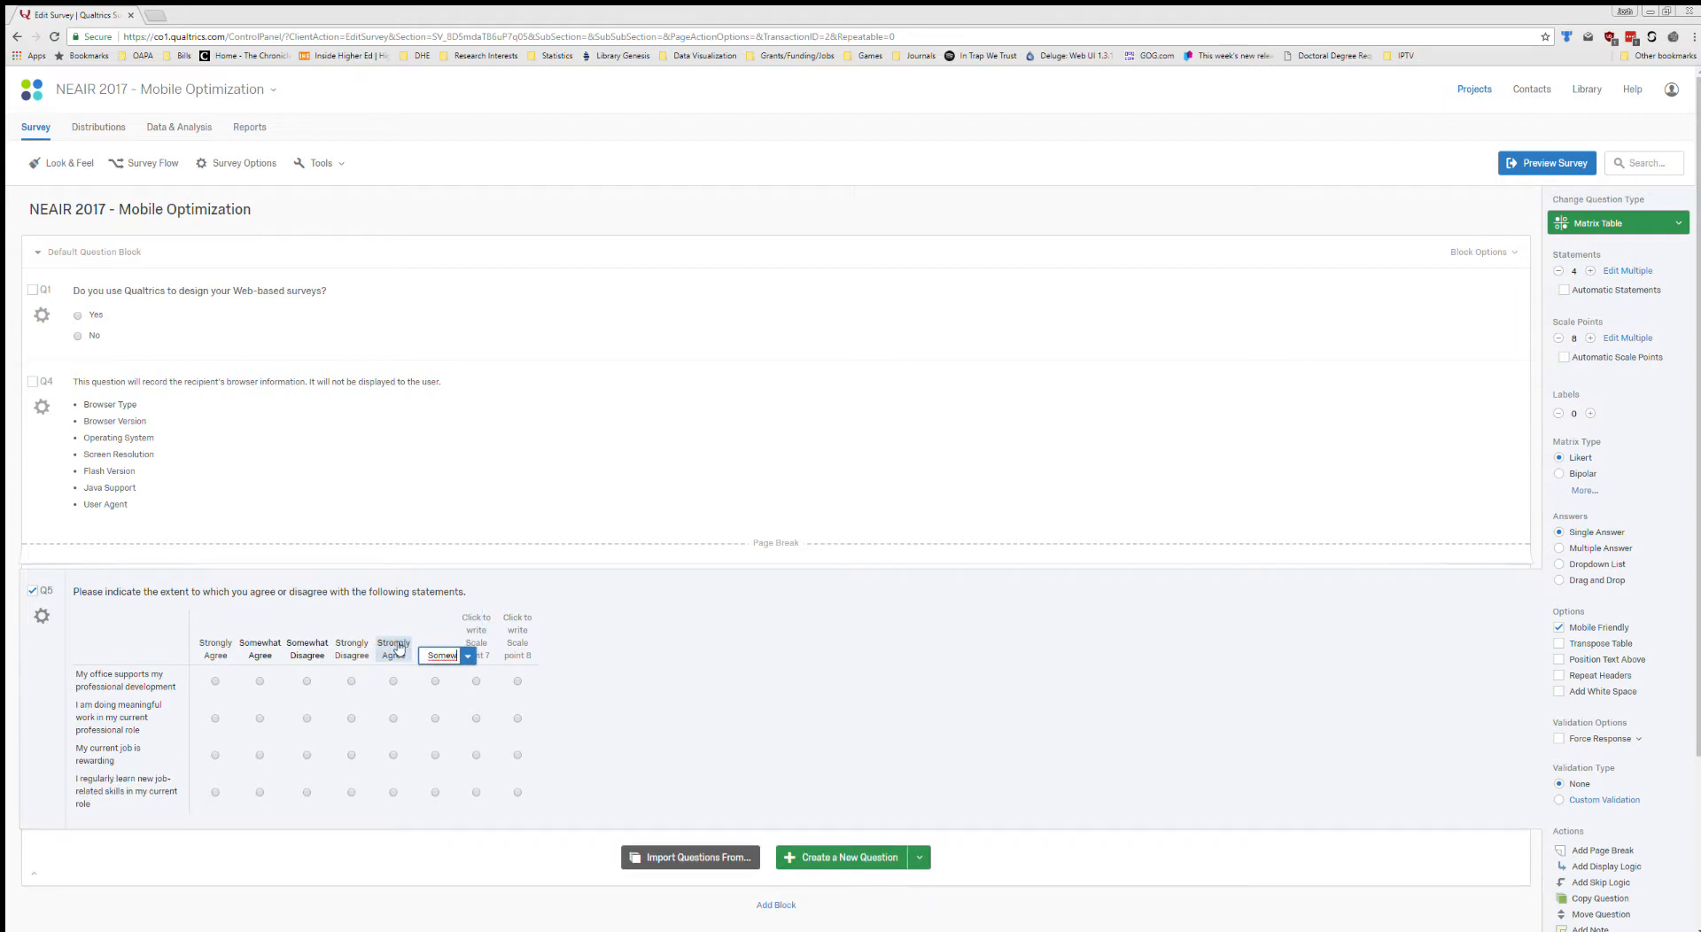
text(hat Agree)
key(Tab)
Label the seventh scale point of Q5 "Somewhat Disagree" and the eighth "Strongly Disagree" as plain text.
text(So)
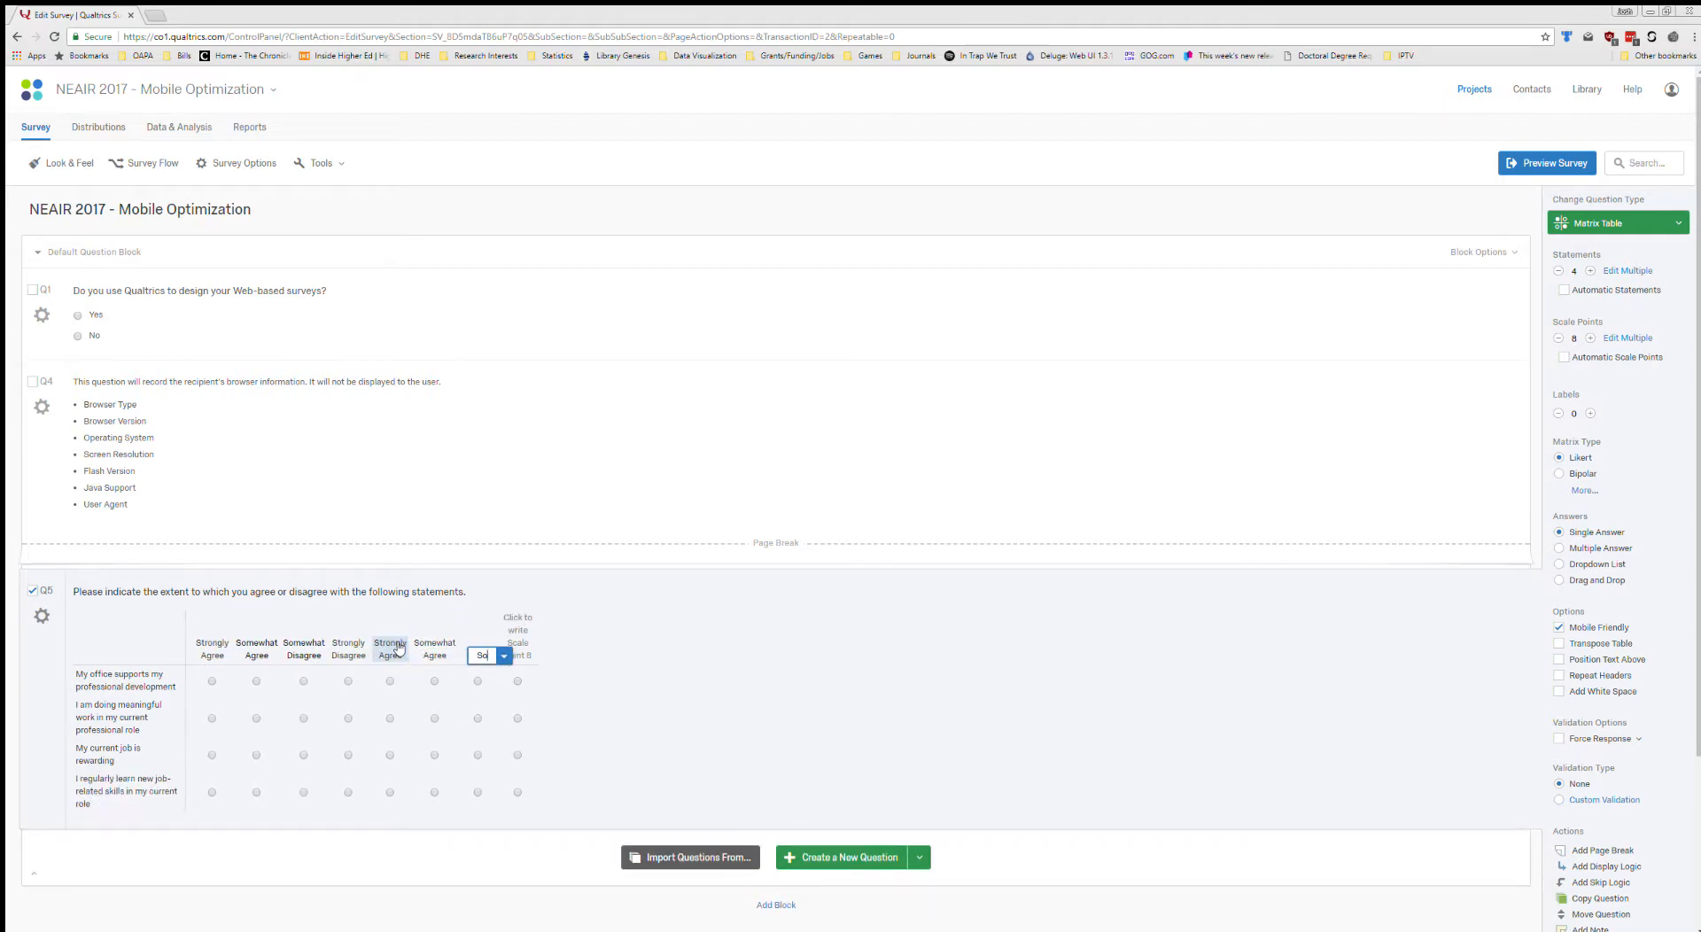
text(mewhat Dis)
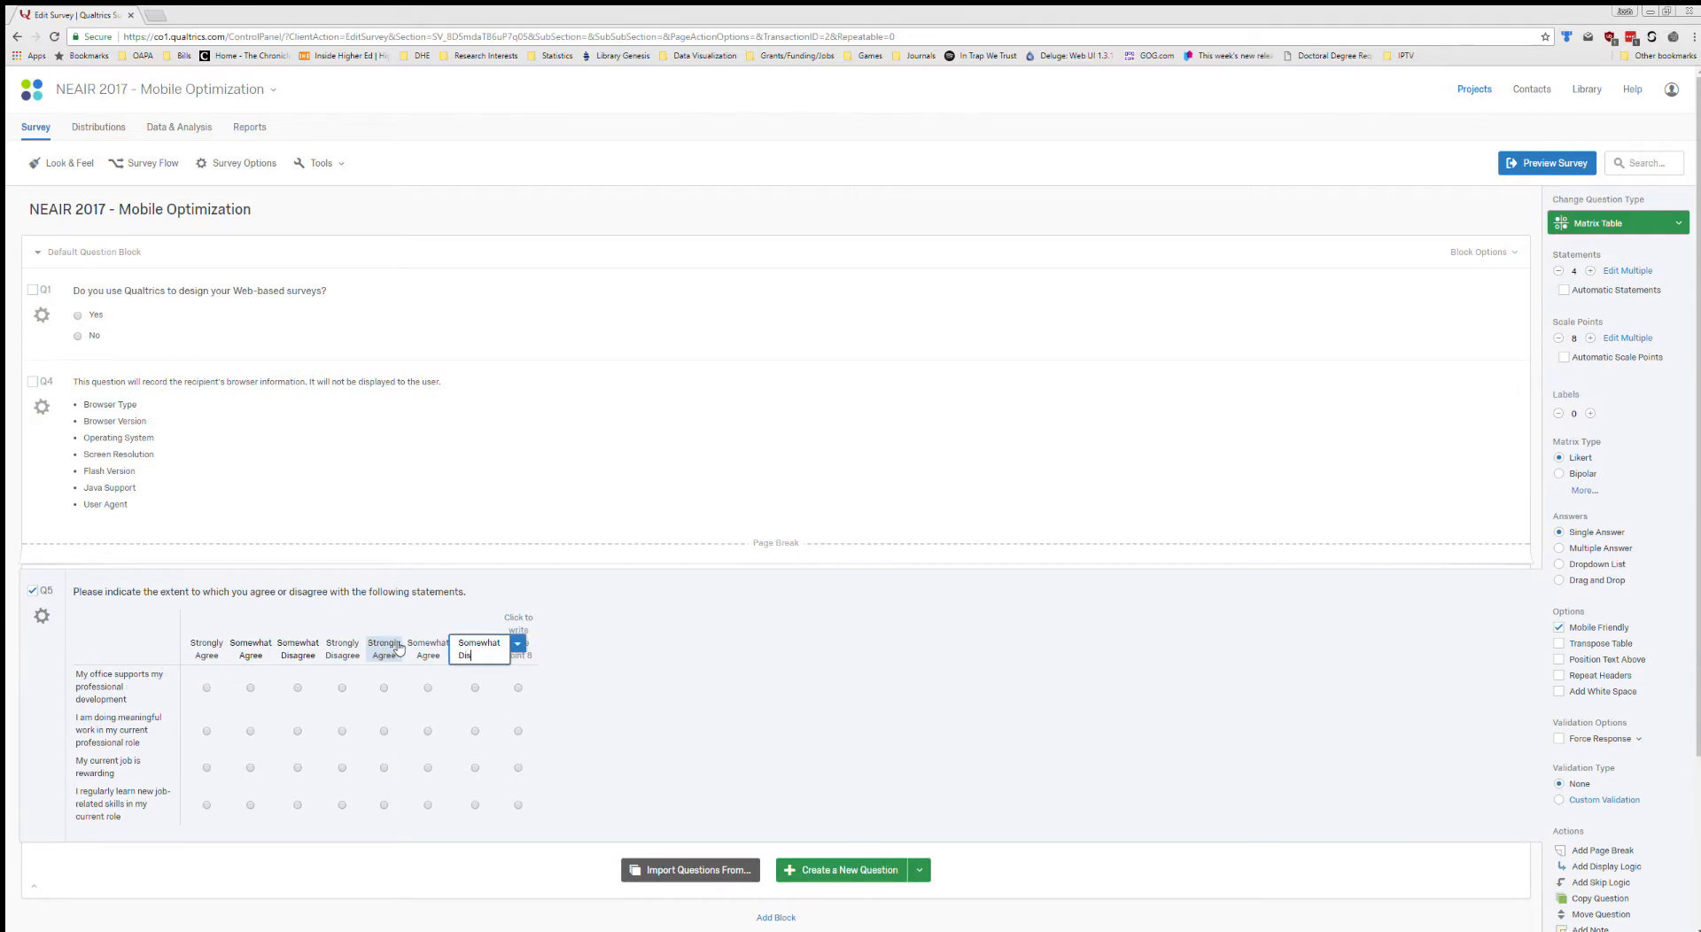
text(agree)
key(Tab)
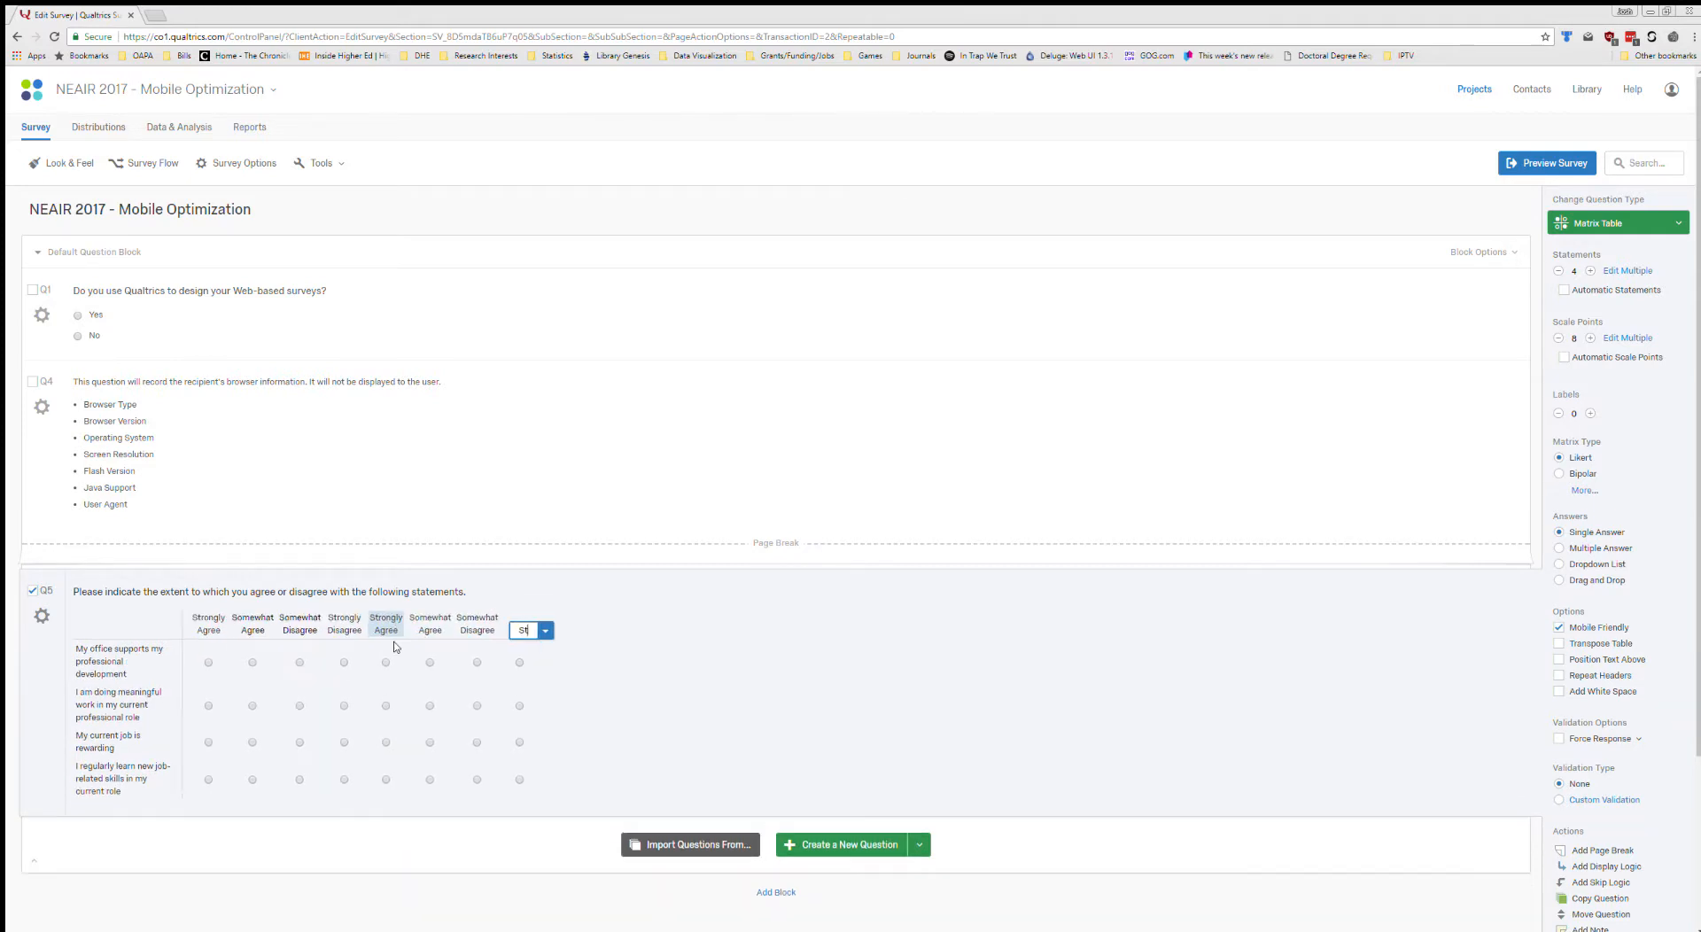
text(Strongly Disagree)
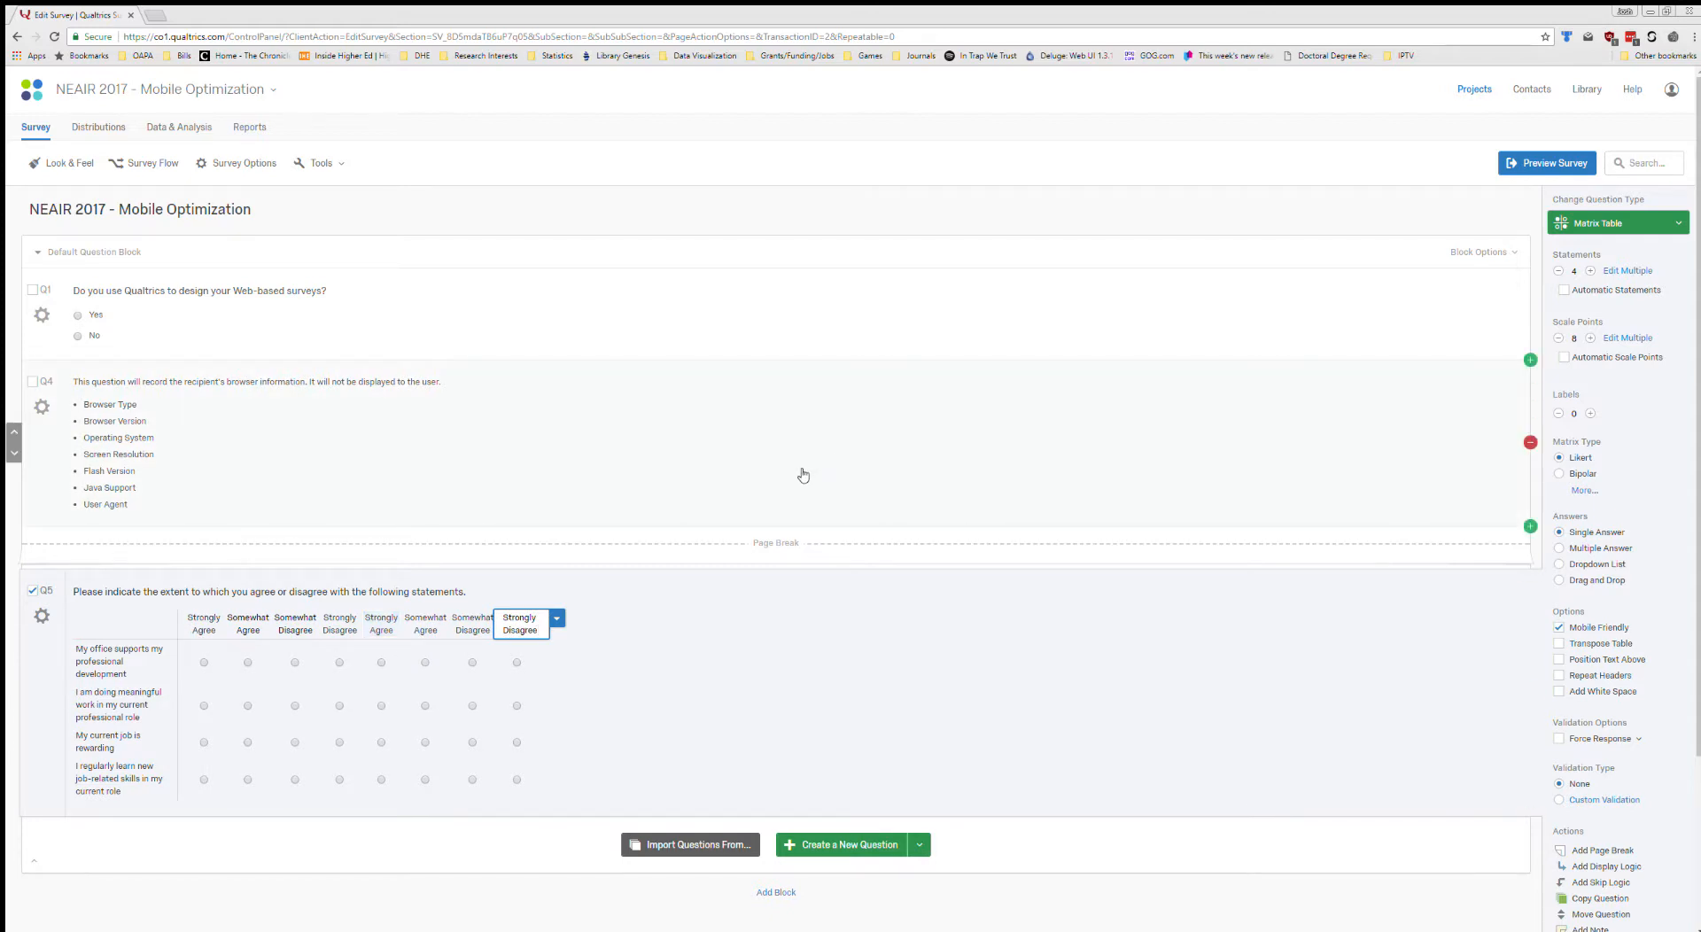
click(625, 636)
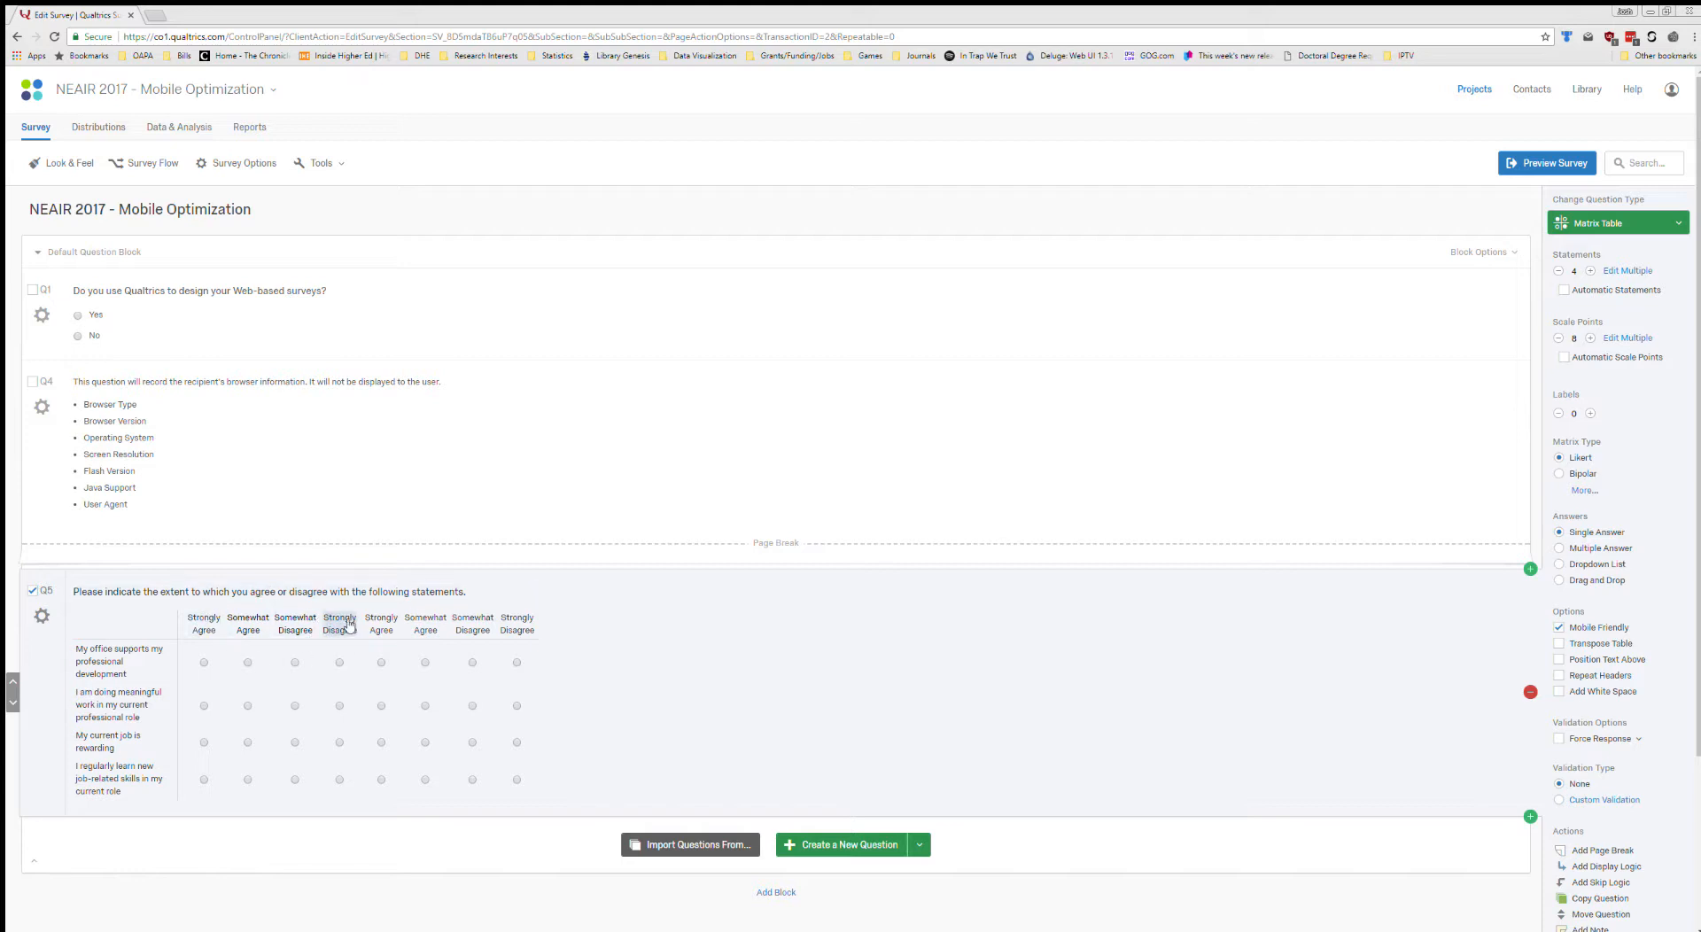
Compare the underlying label text of the first "Strongly Agree" scale point with that of the fifth, plain-text one.
click(206, 625)
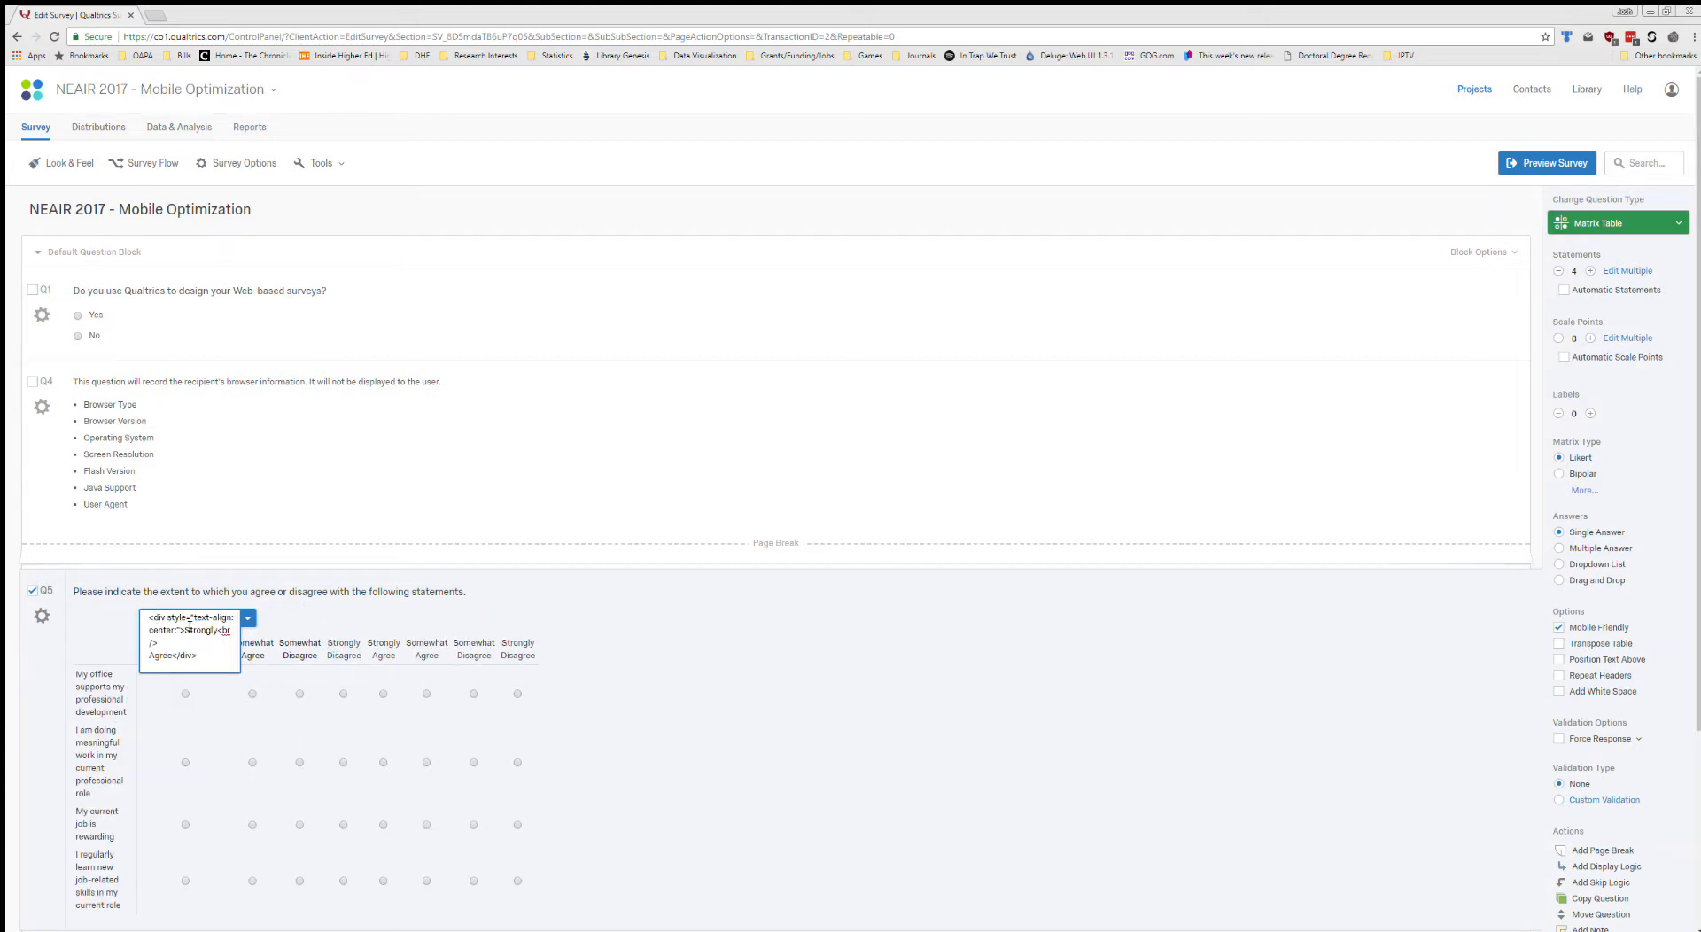
click(696, 637)
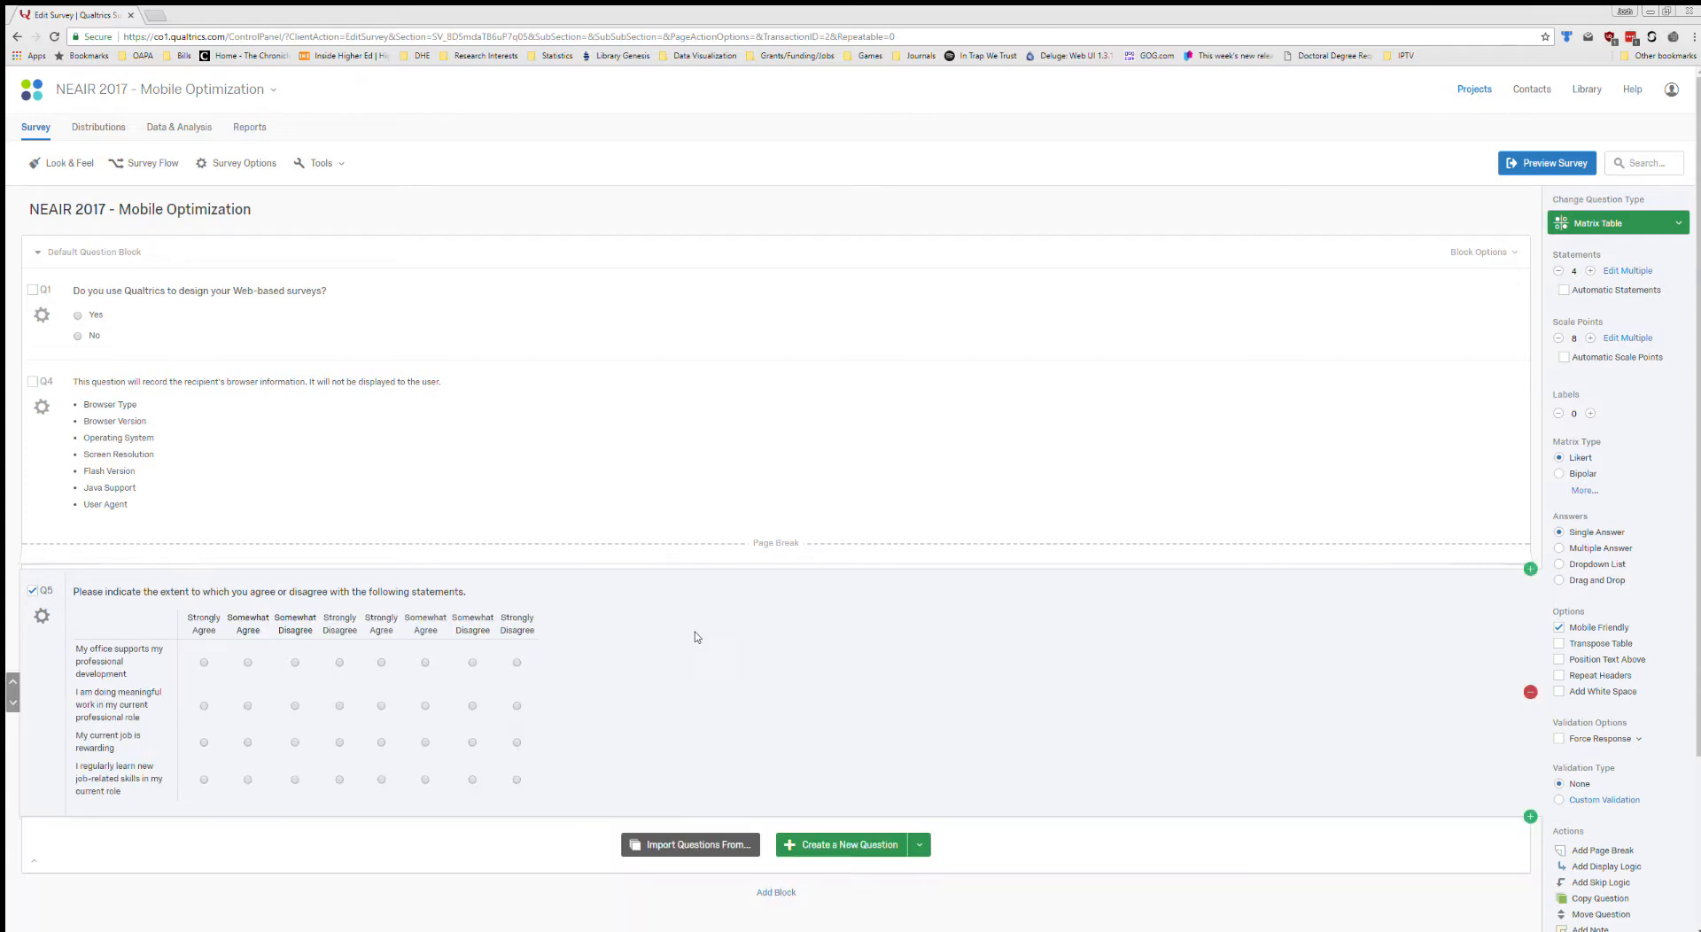
click(383, 624)
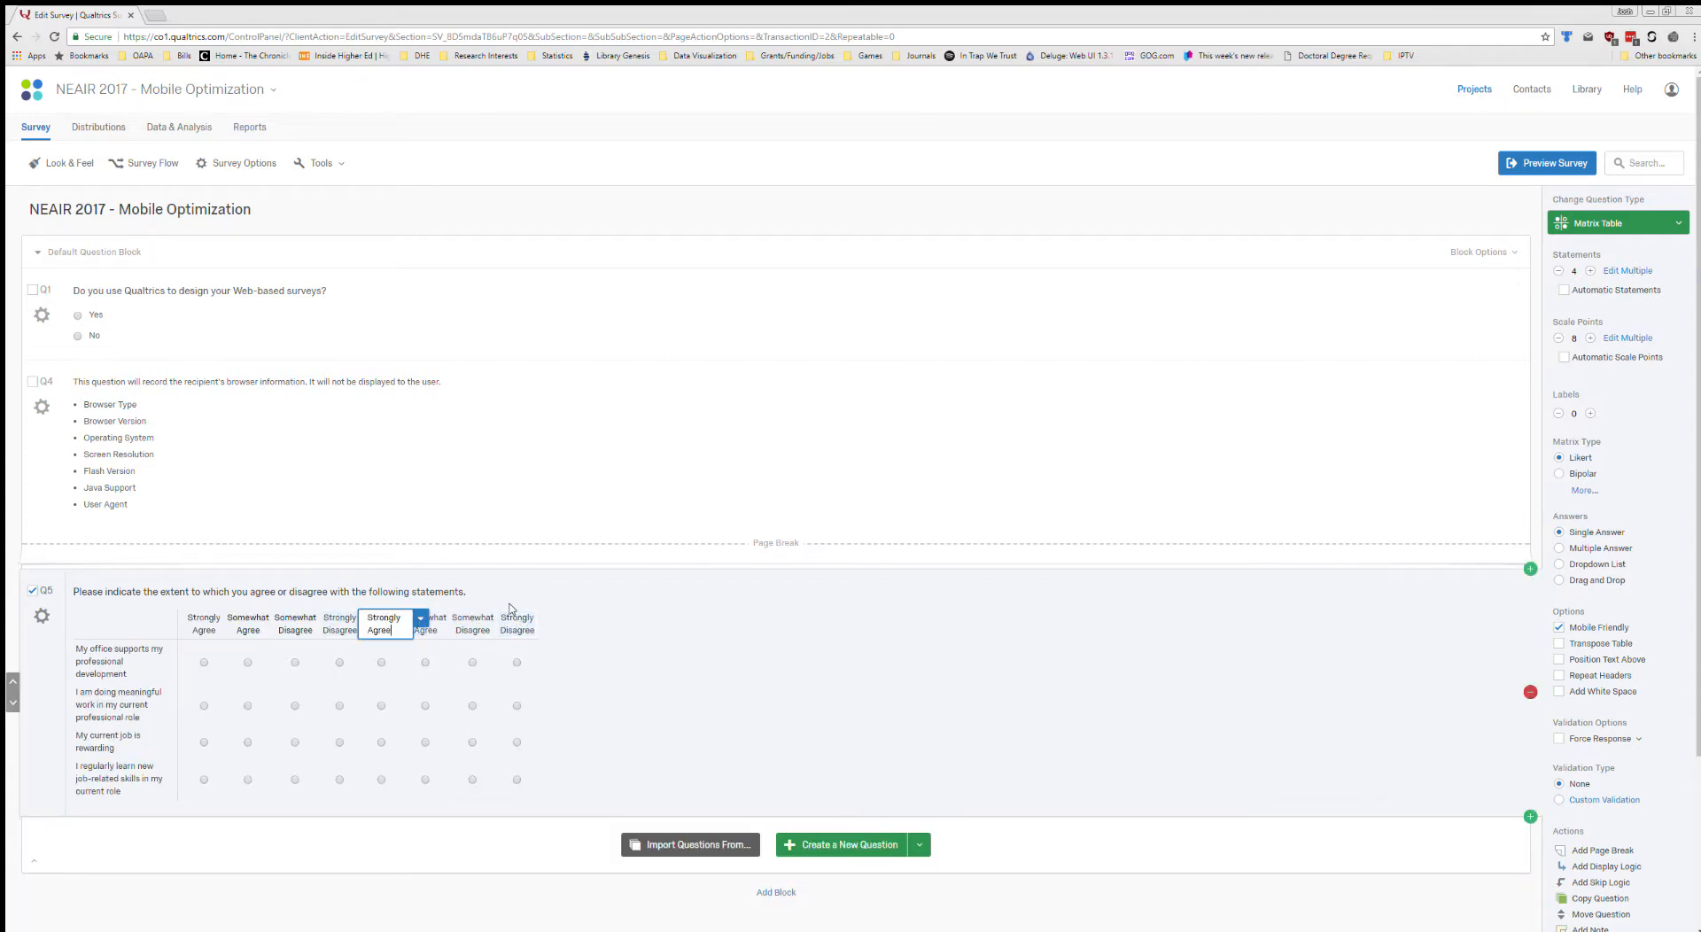
click(585, 616)
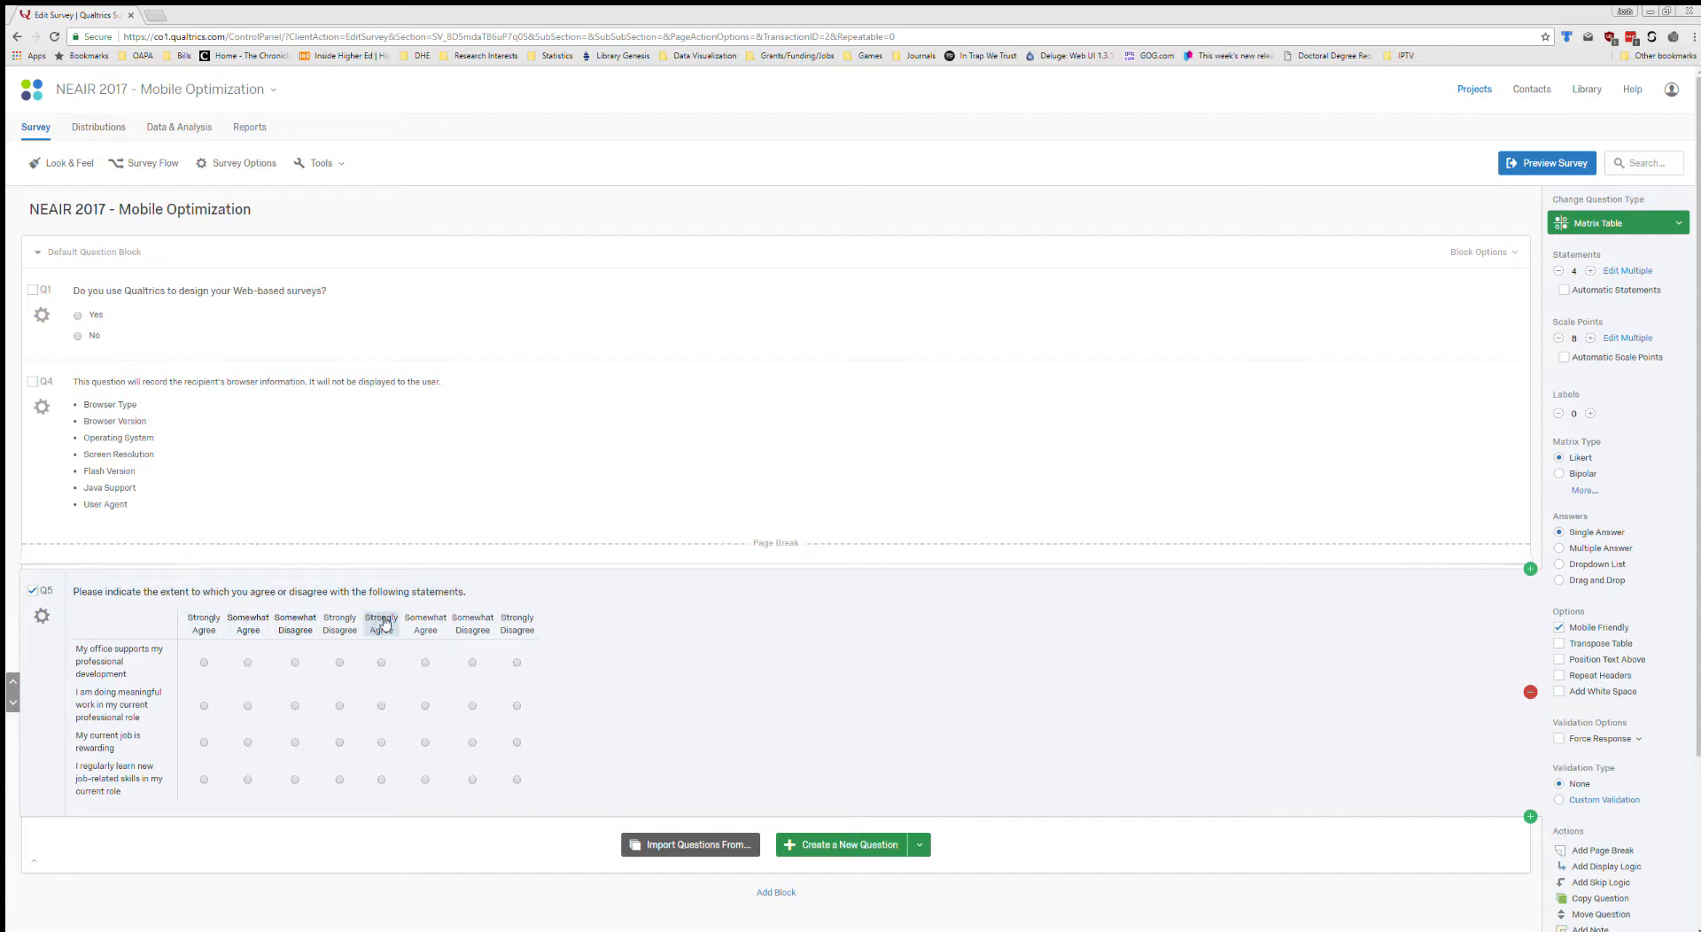
click(217, 624)
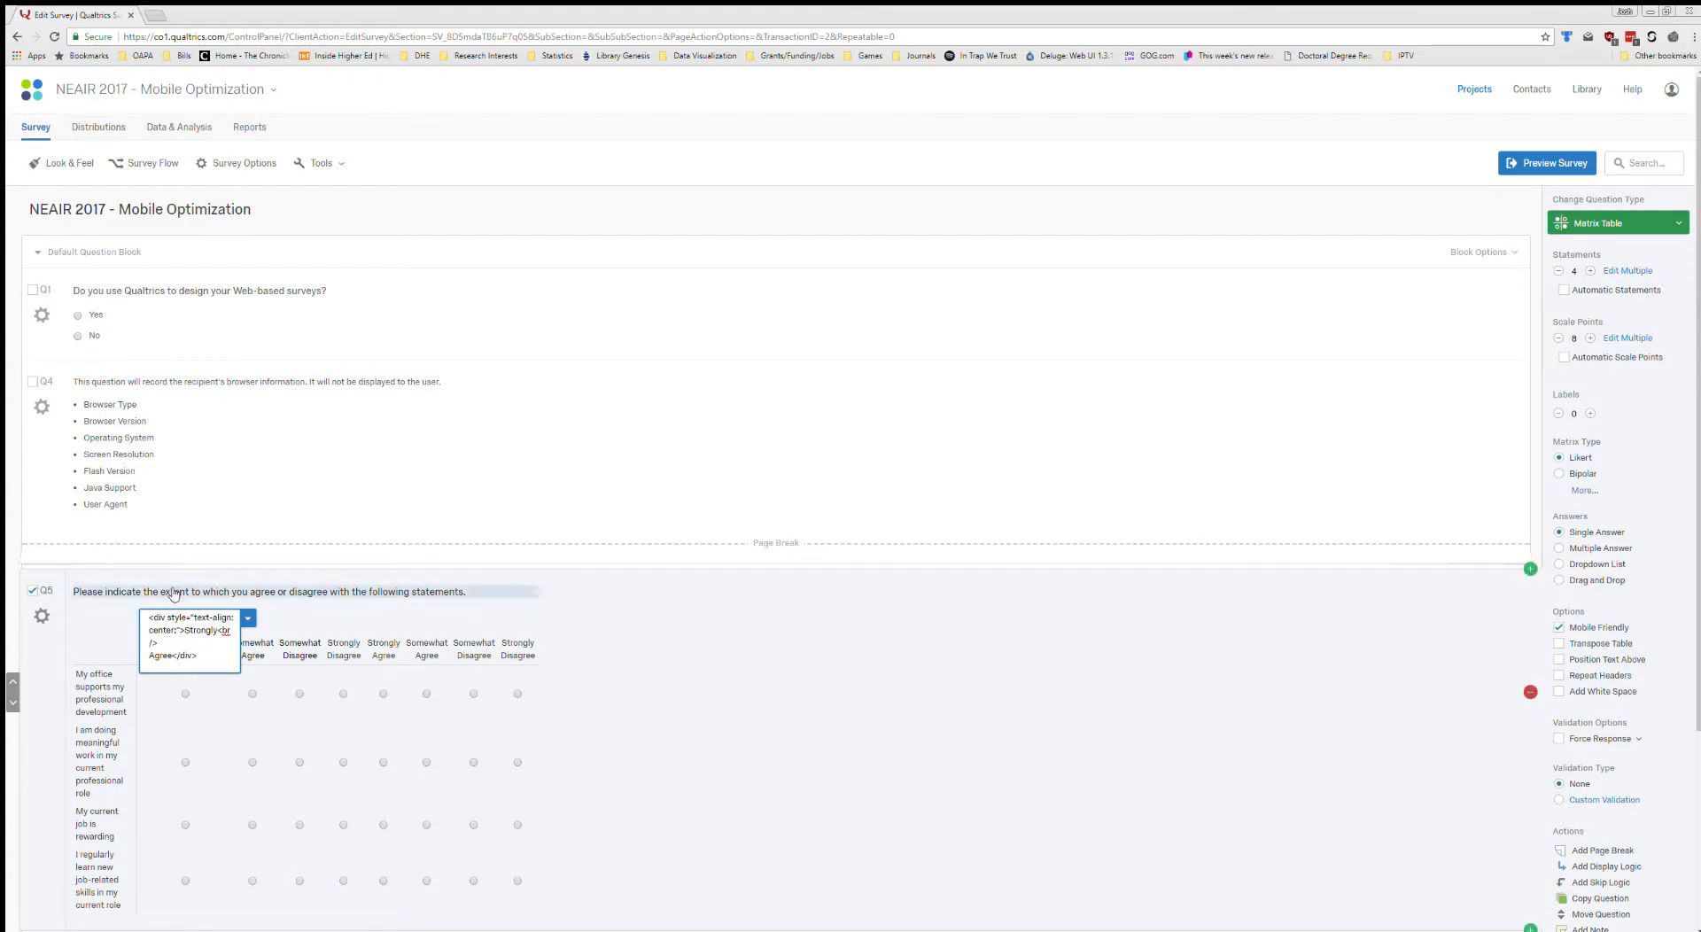
Move Q5's plain-text "Strongly Agree" scale point up to second position, directly after the rich-text "Strongly Agree".
click(381, 649)
click(421, 617)
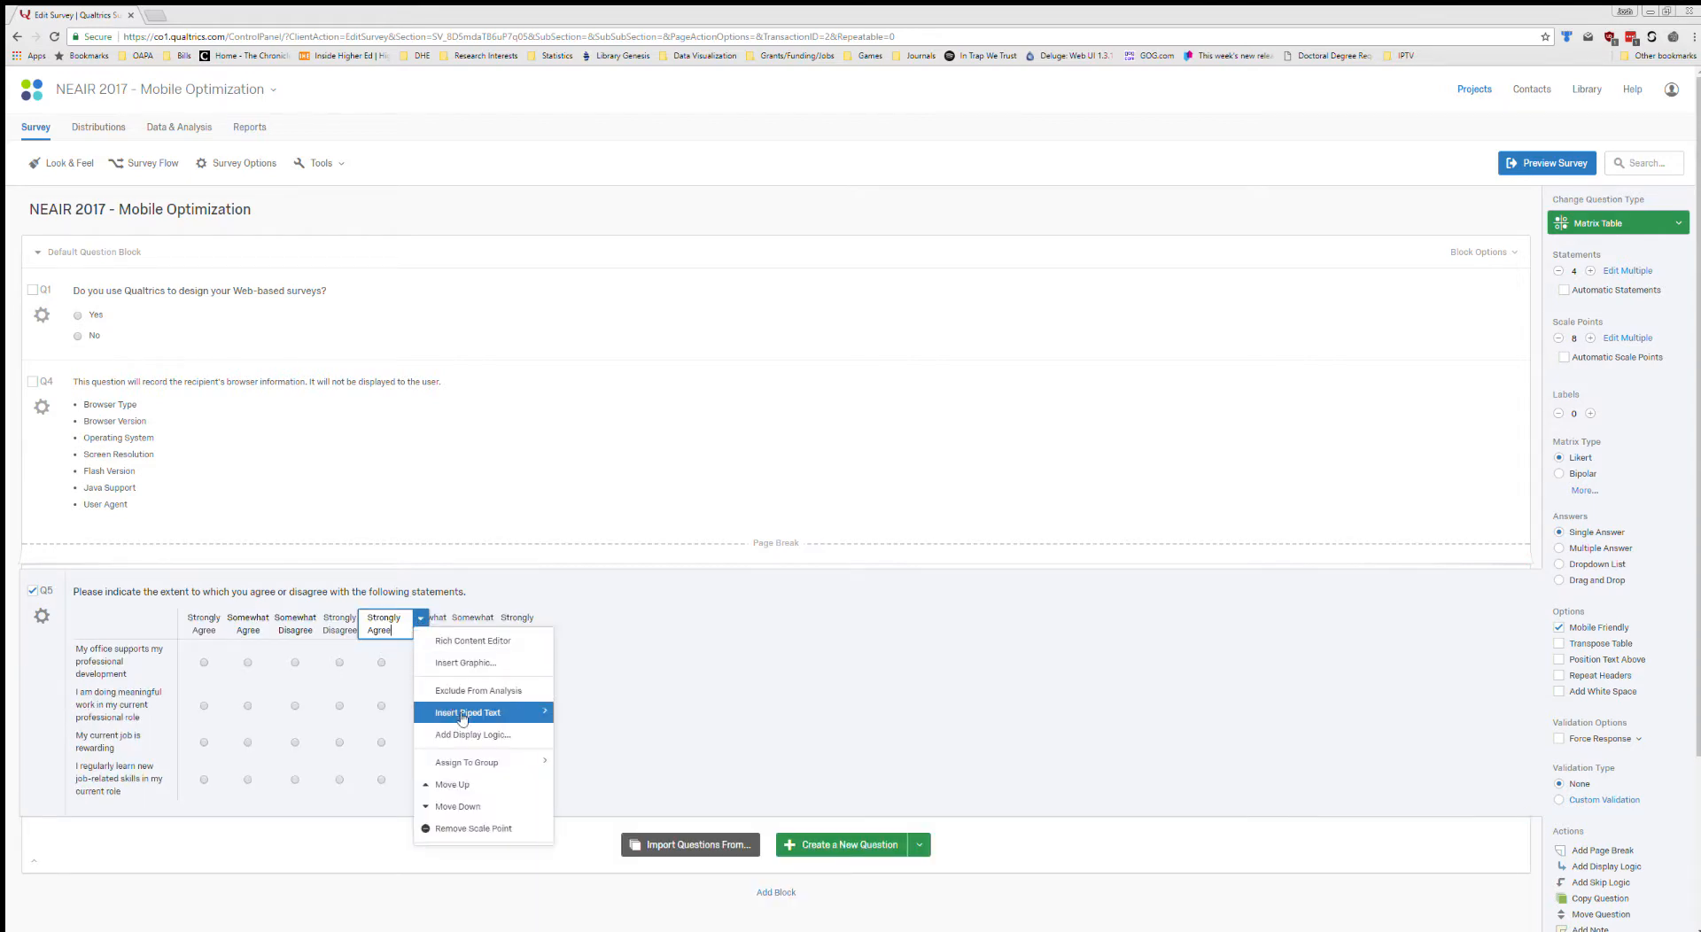
click(462, 783)
click(462, 783)
click(463, 778)
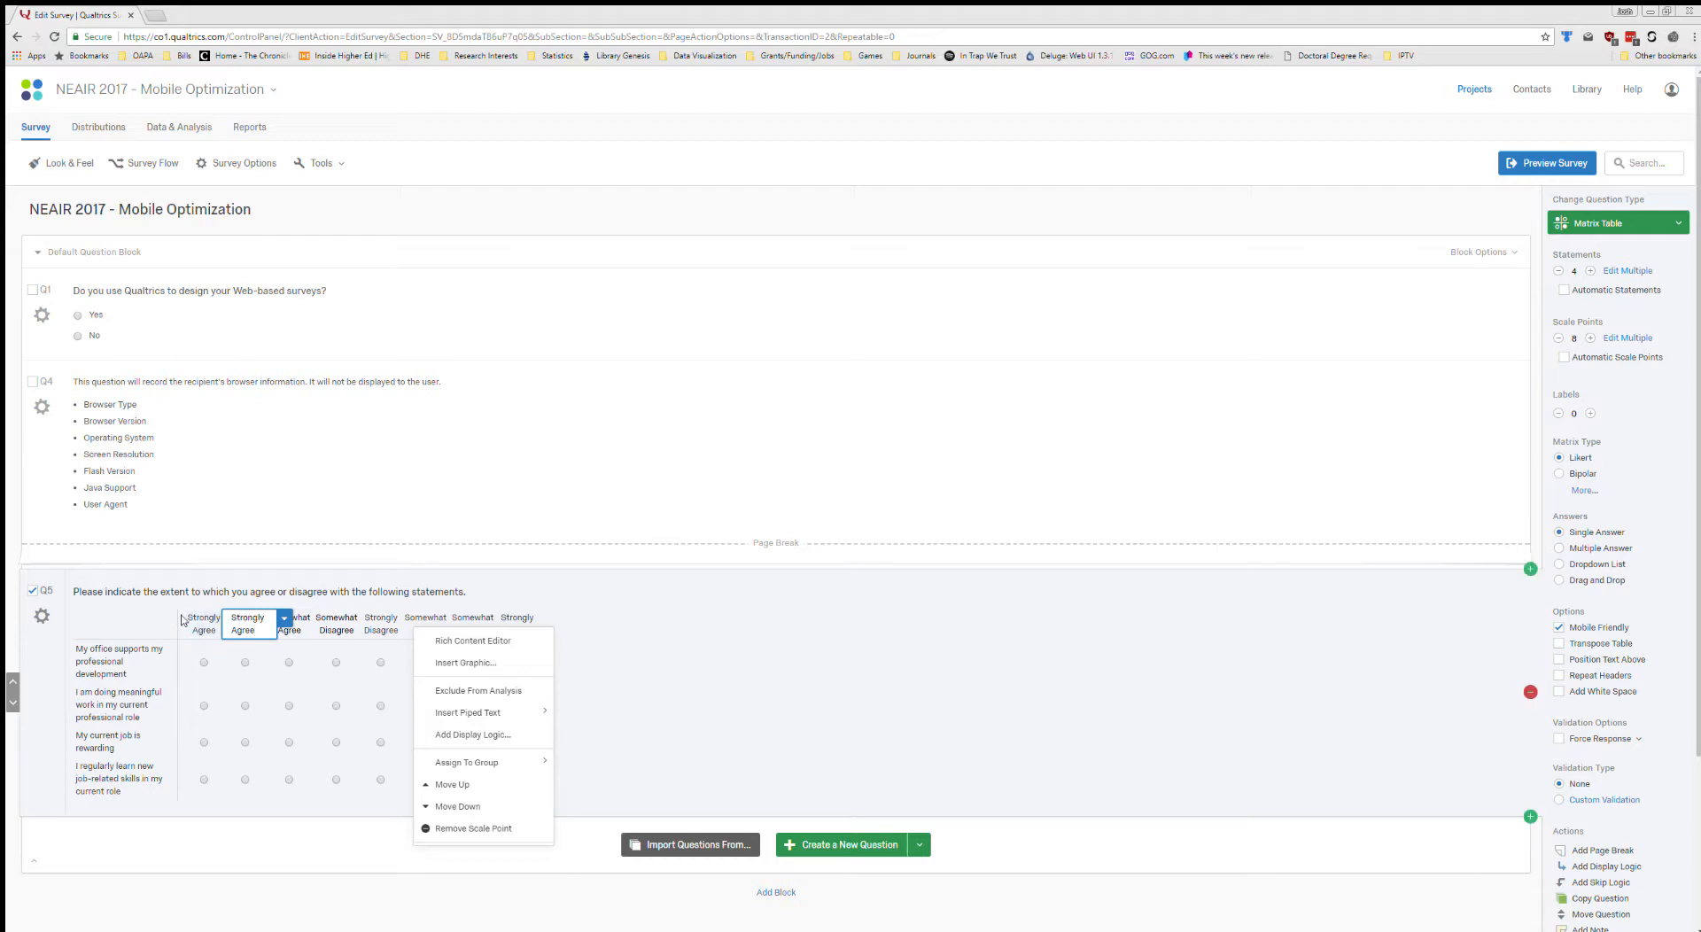
click(620, 622)
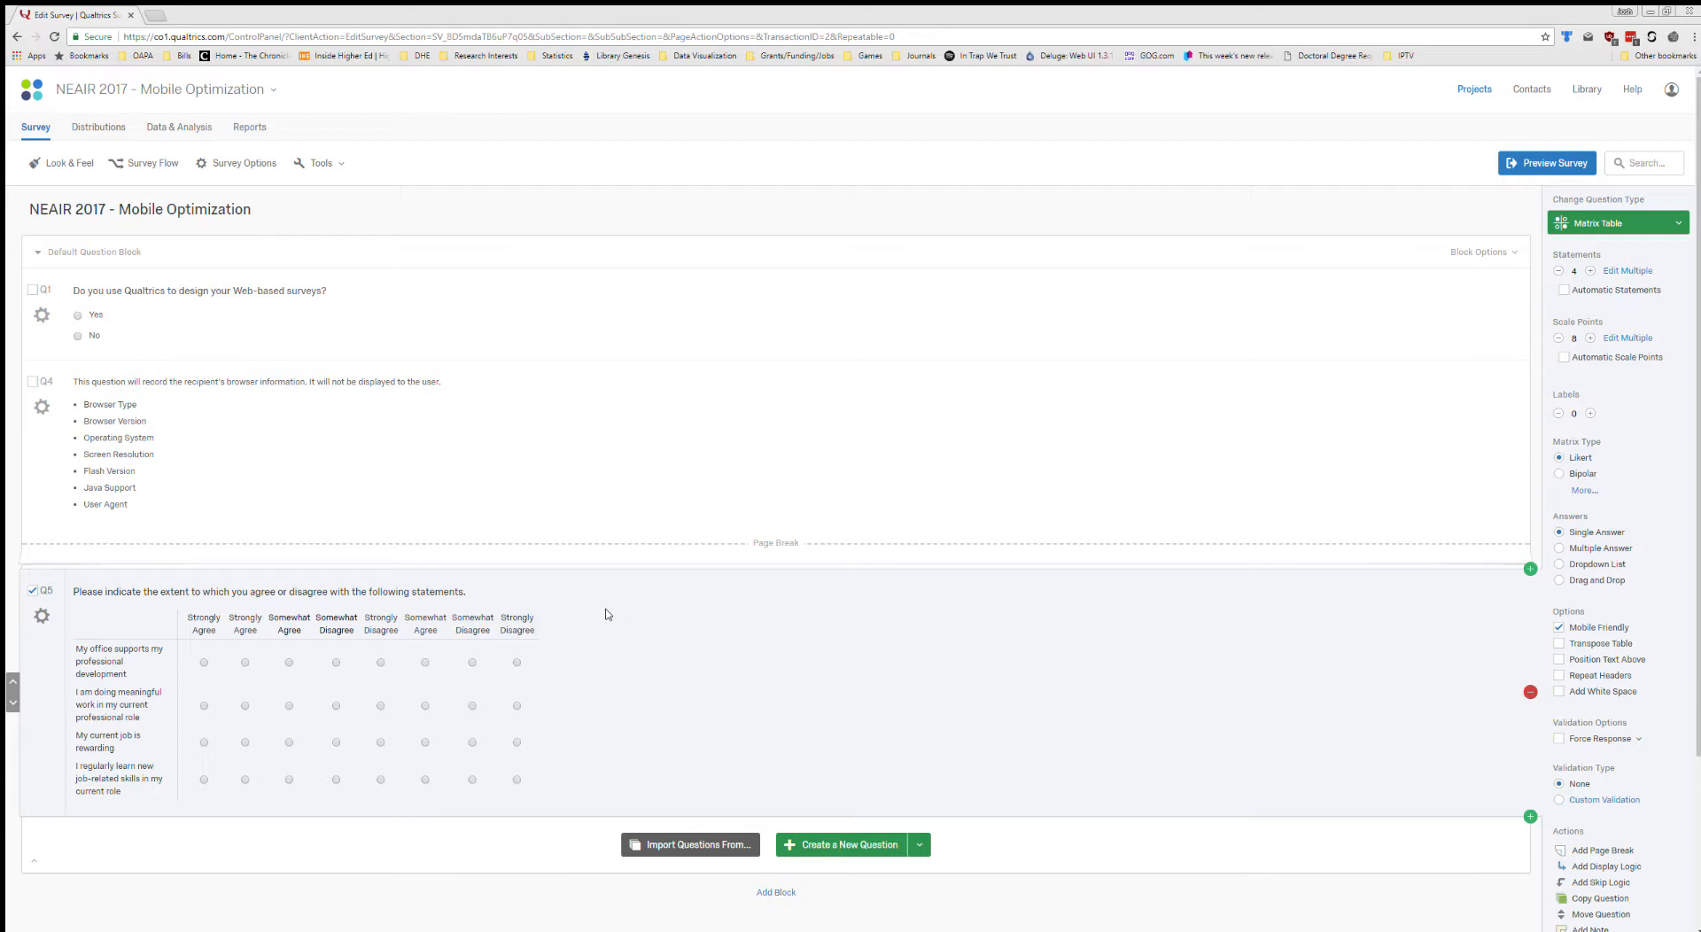
Move Q5's plain-text "Somewhat Agree" and "Somewhat Disagree" scale points up so each directly follows its rich-text counterpart.
click(428, 624)
click(467, 618)
click(531, 782)
click(531, 782)
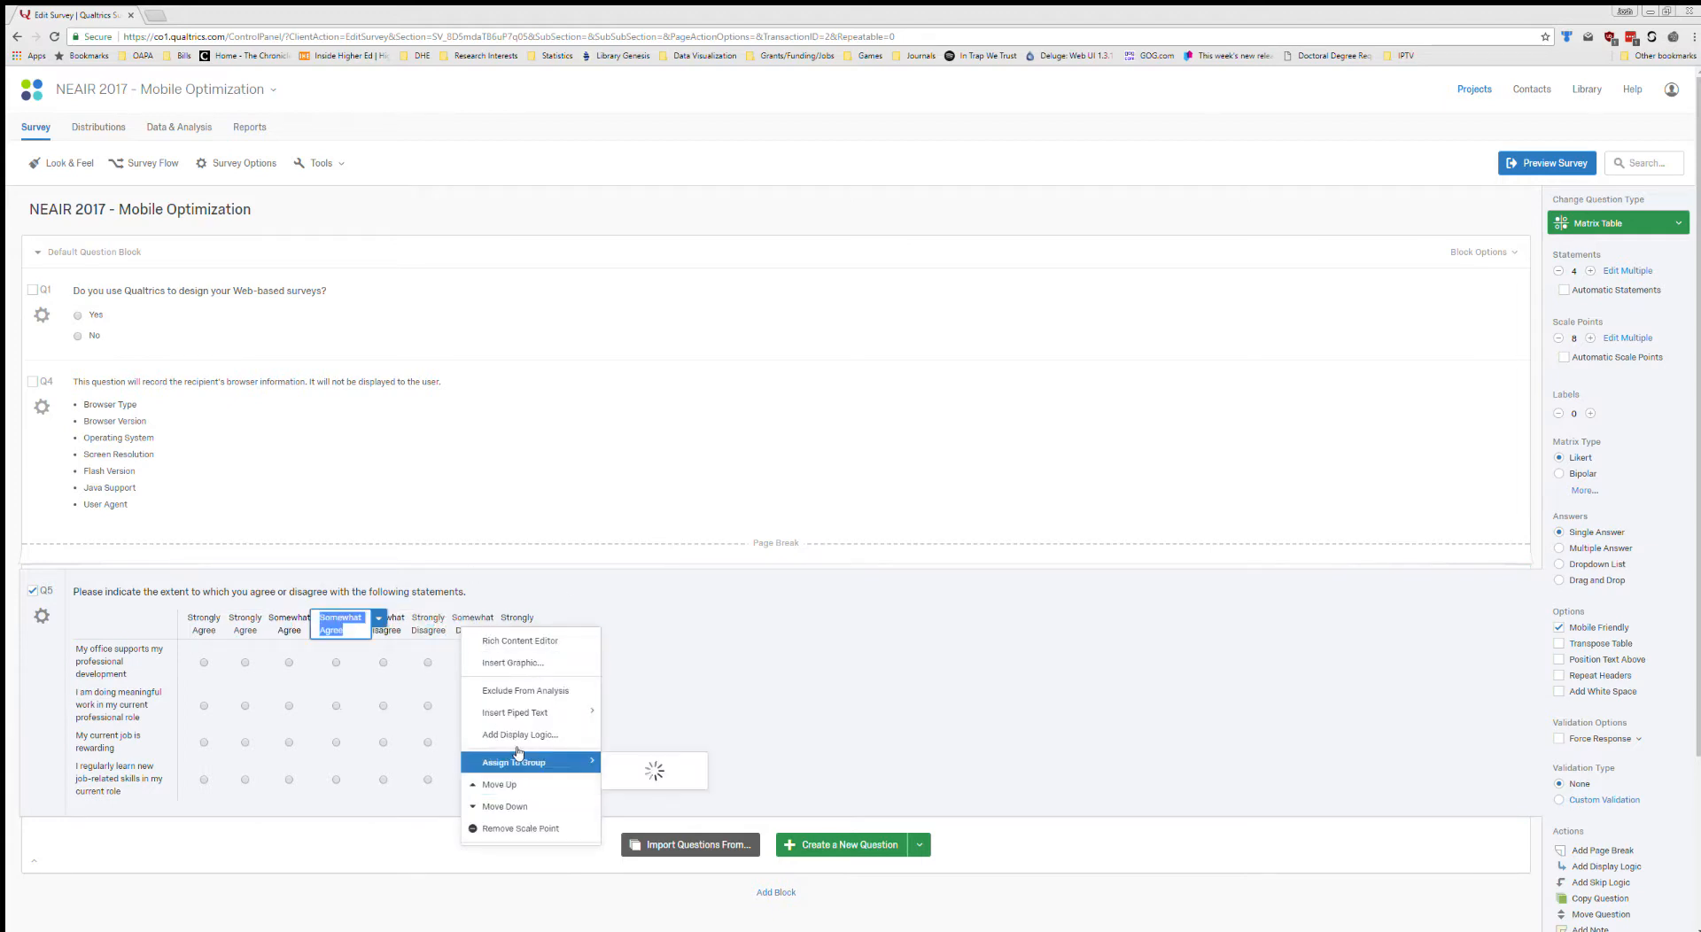
click(486, 619)
click(481, 623)
click(515, 618)
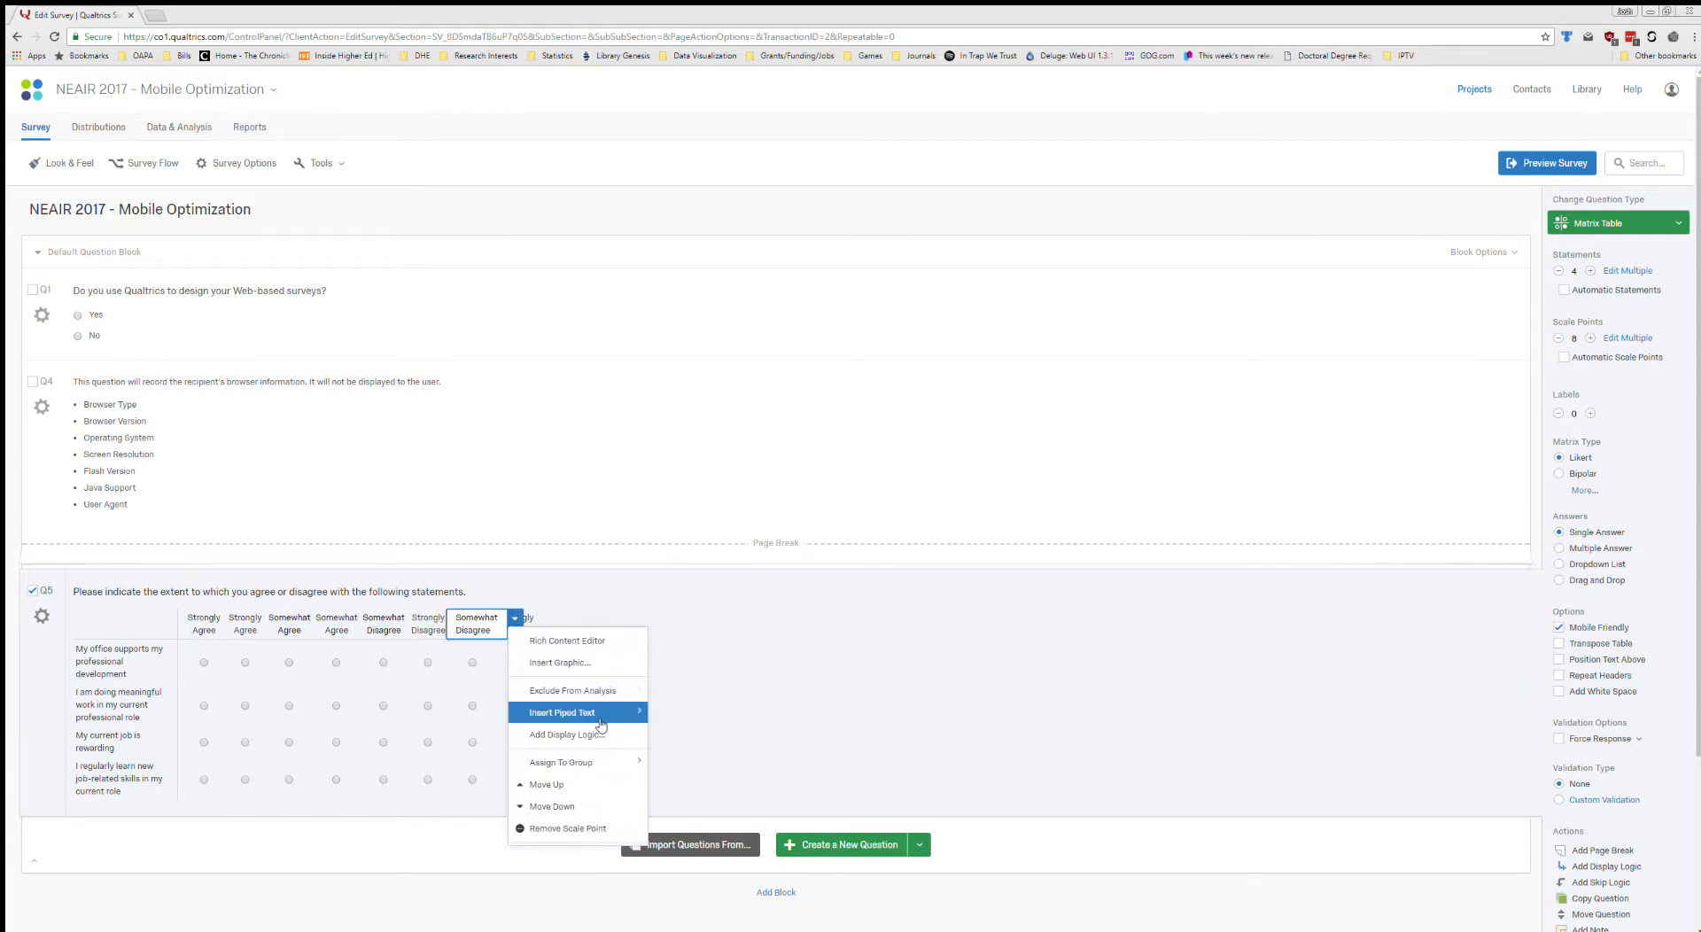
click(546, 784)
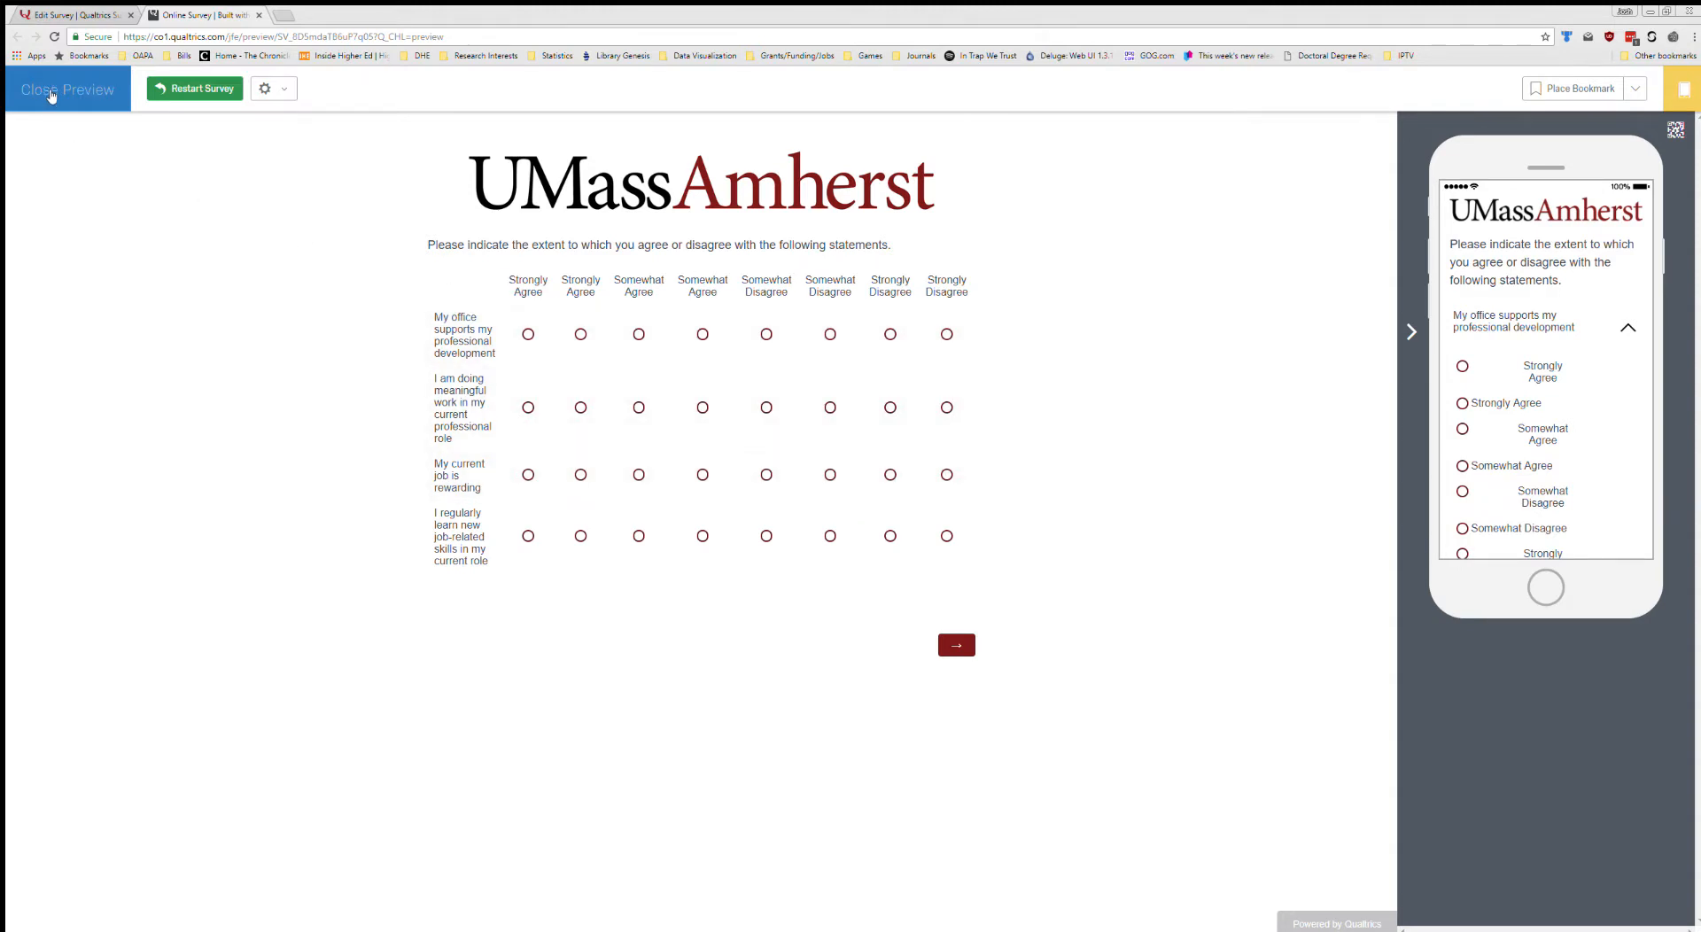
Close the survey preview and add display logic to Q5's rich-text "Strongly Agree" scale point: Device Type Is Not Mobile.
click(50, 95)
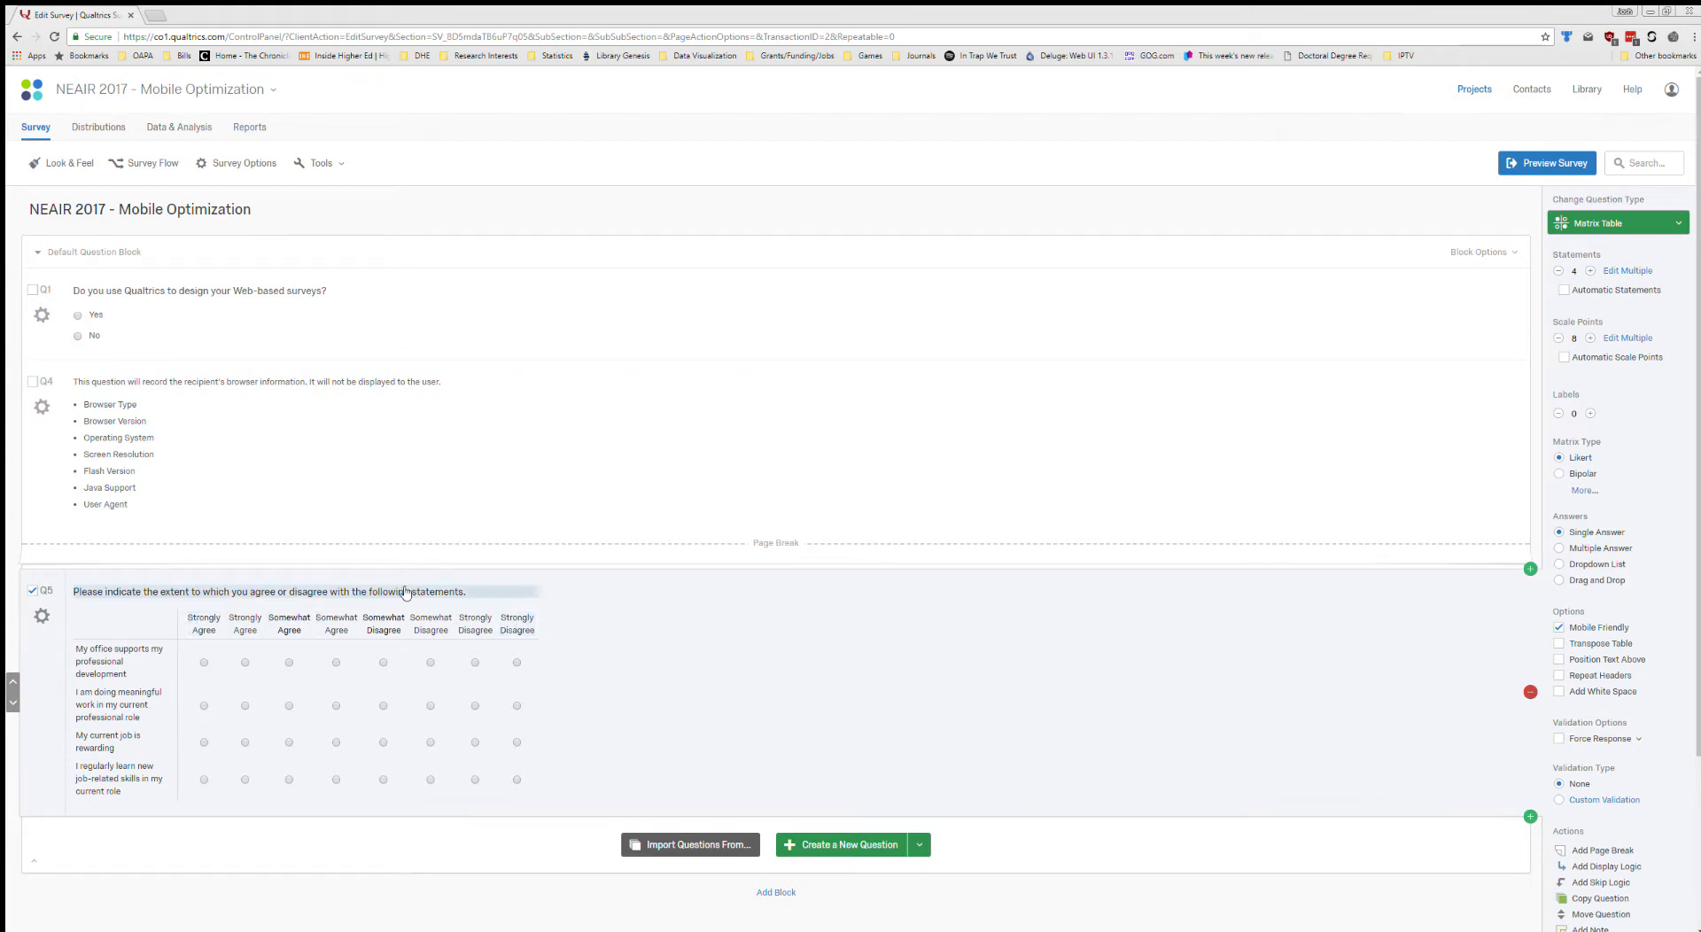
click(204, 625)
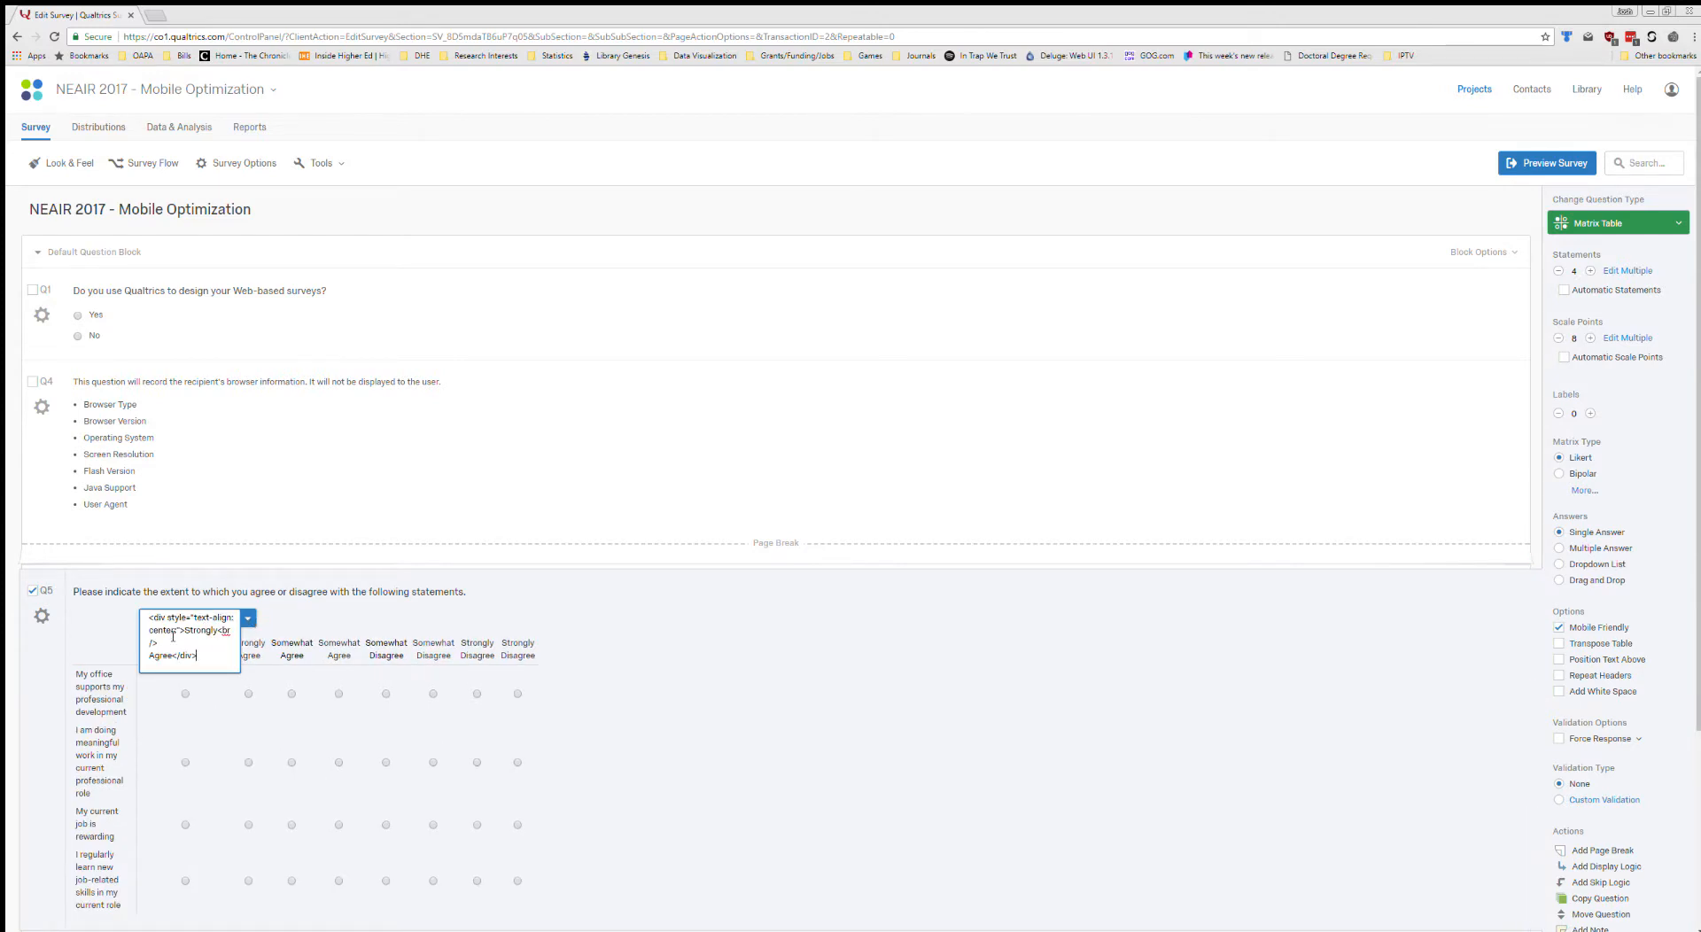
click(248, 618)
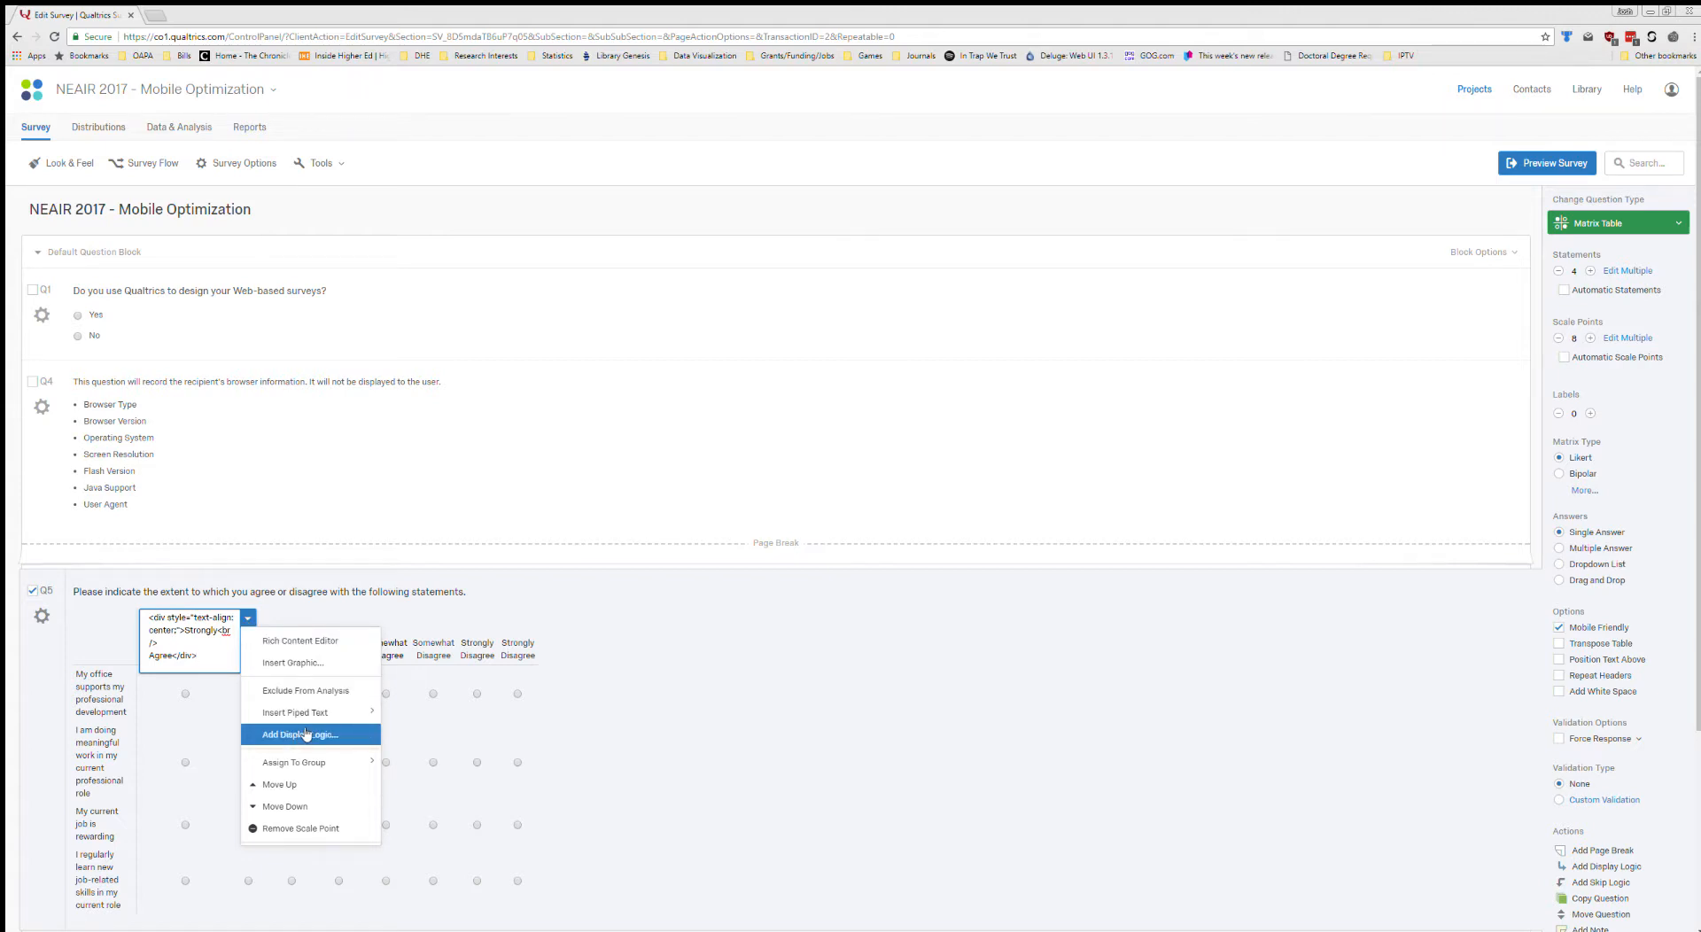
click(307, 734)
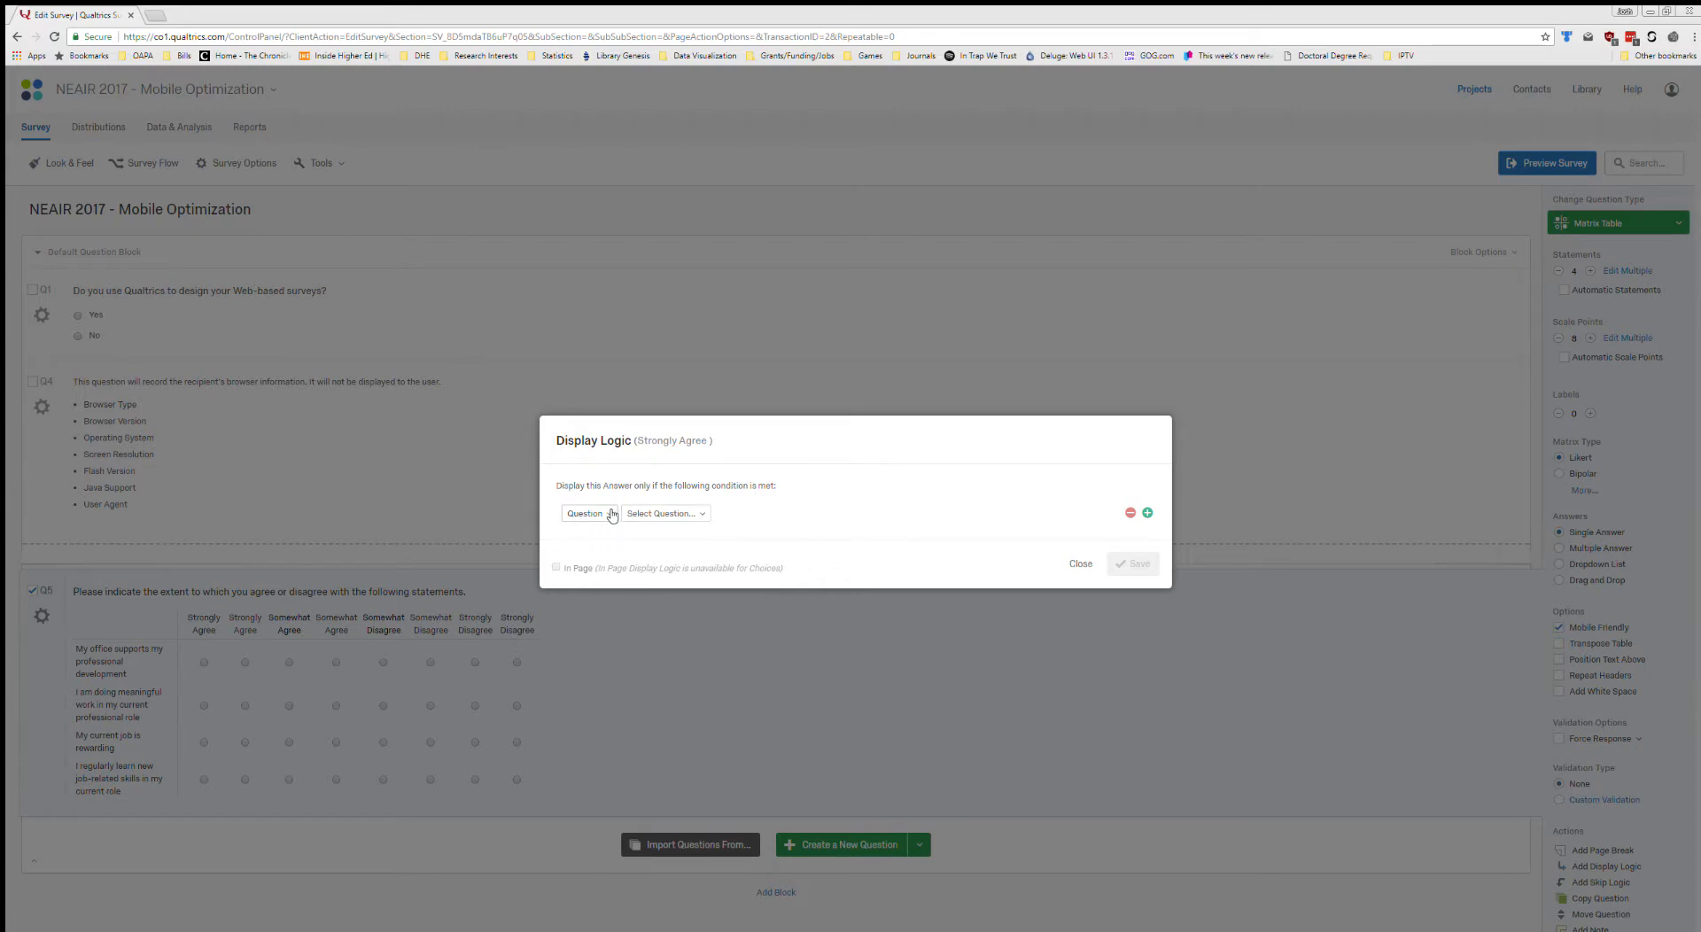
click(610, 514)
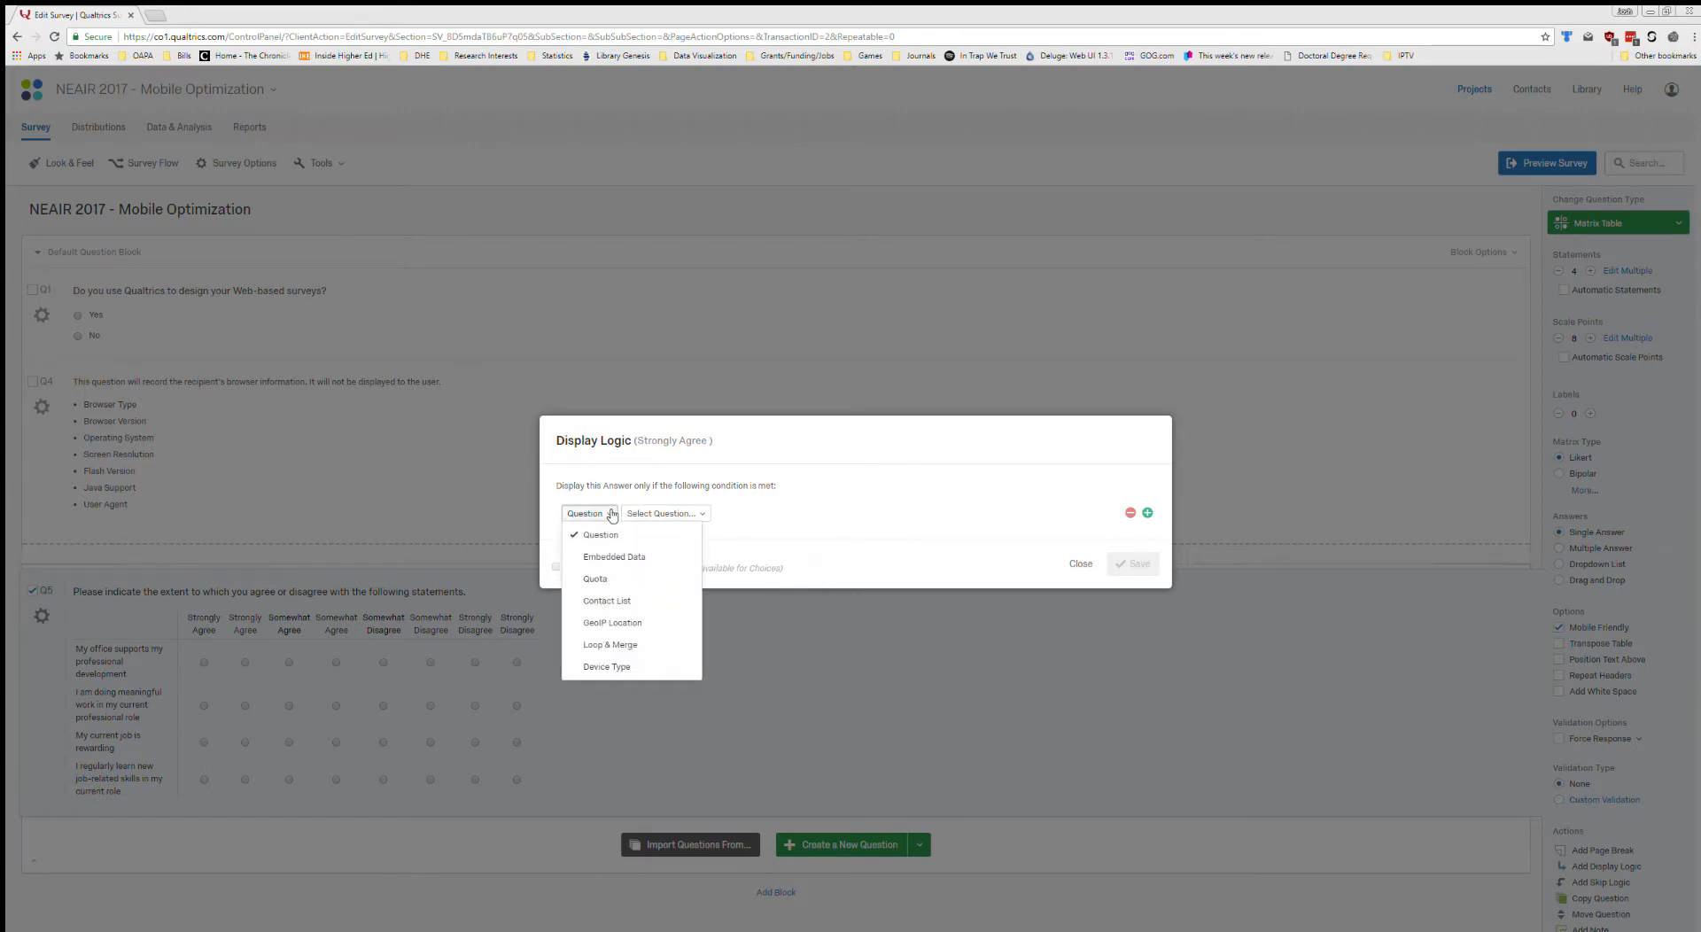
click(632, 666)
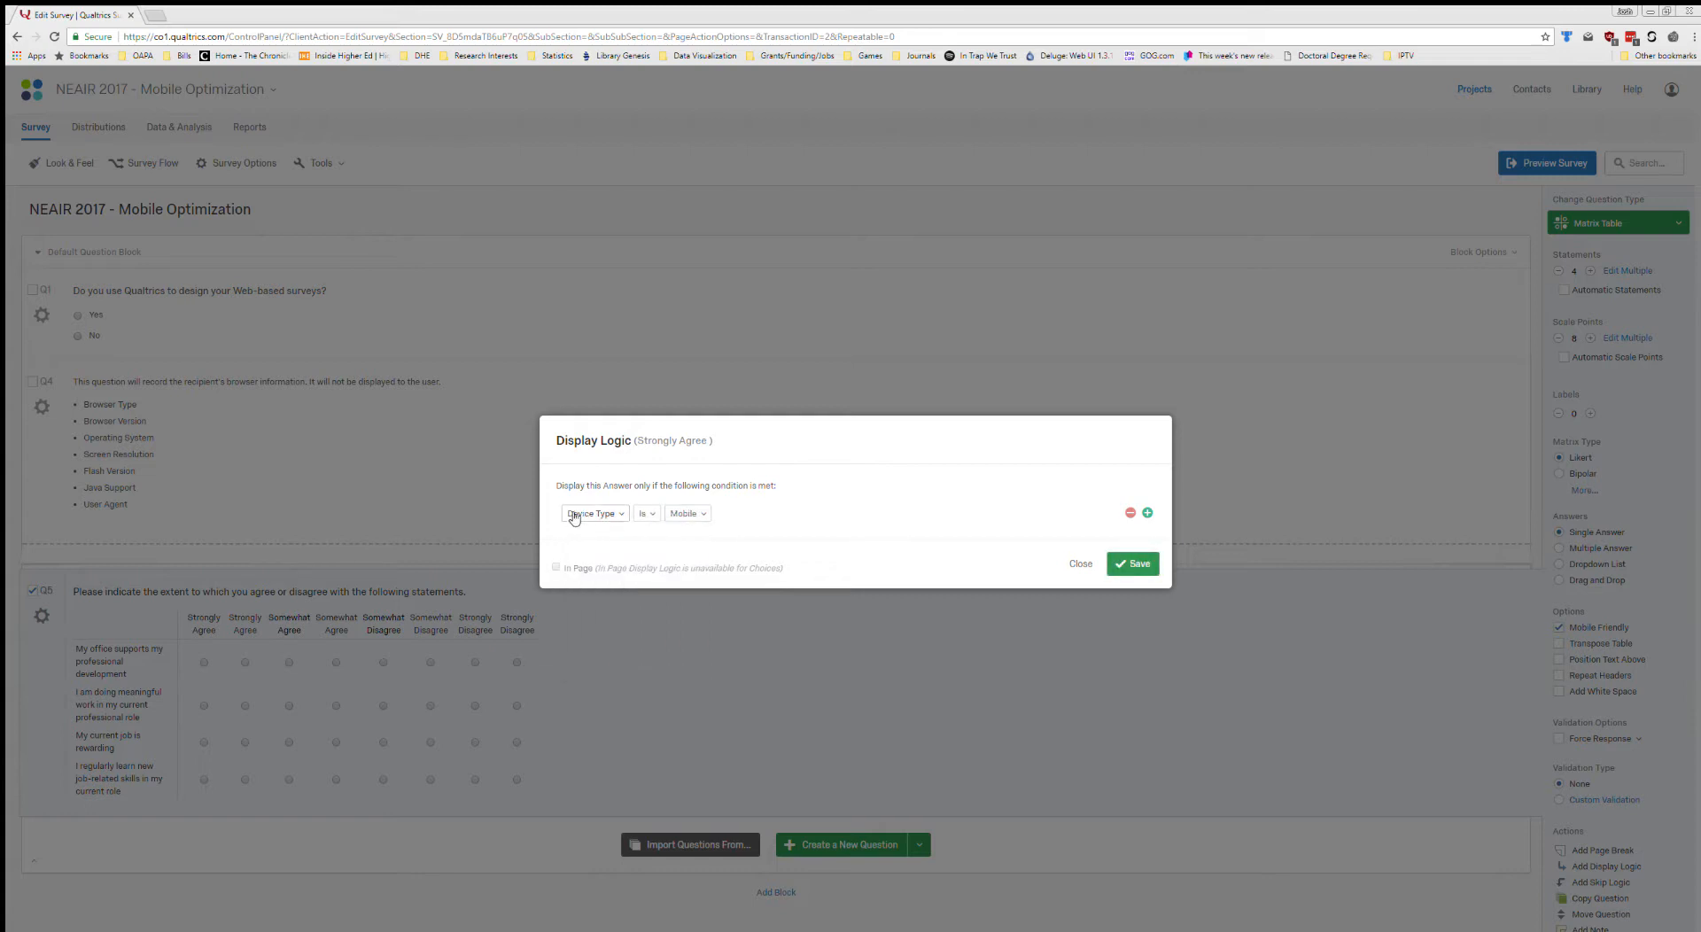
click(644, 514)
click(654, 559)
click(1133, 562)
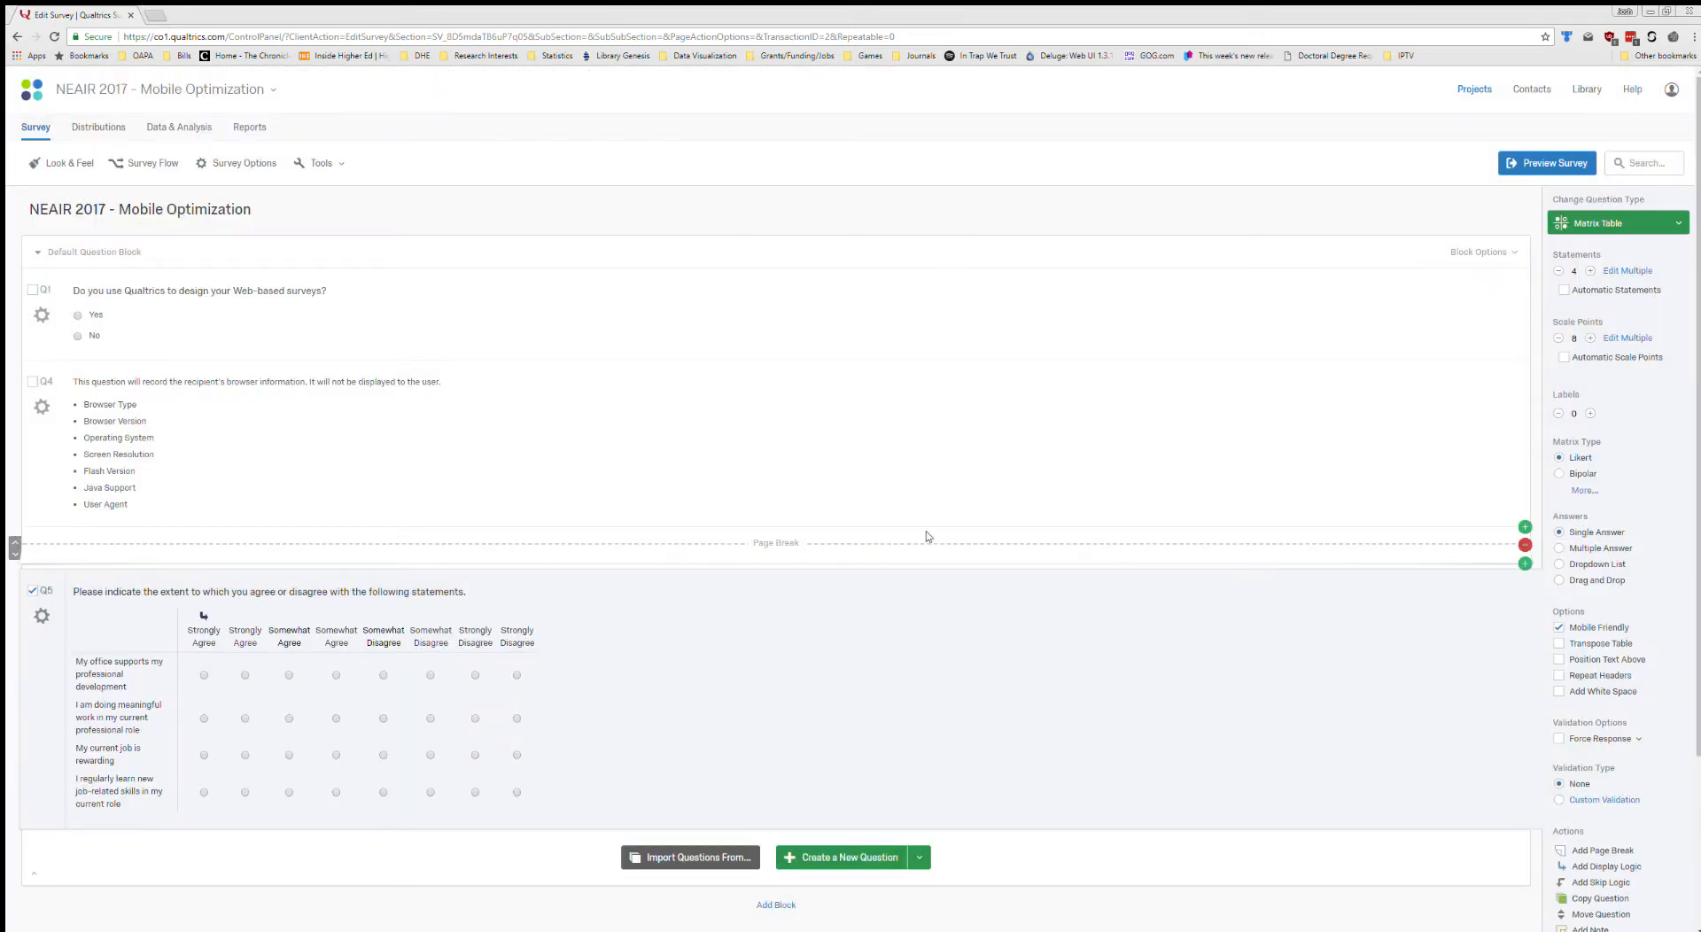
Add display logic to Q5's plain-text "Strongly Agree" scale point with the condition Device Type Is Mobile.
click(248, 636)
click(283, 631)
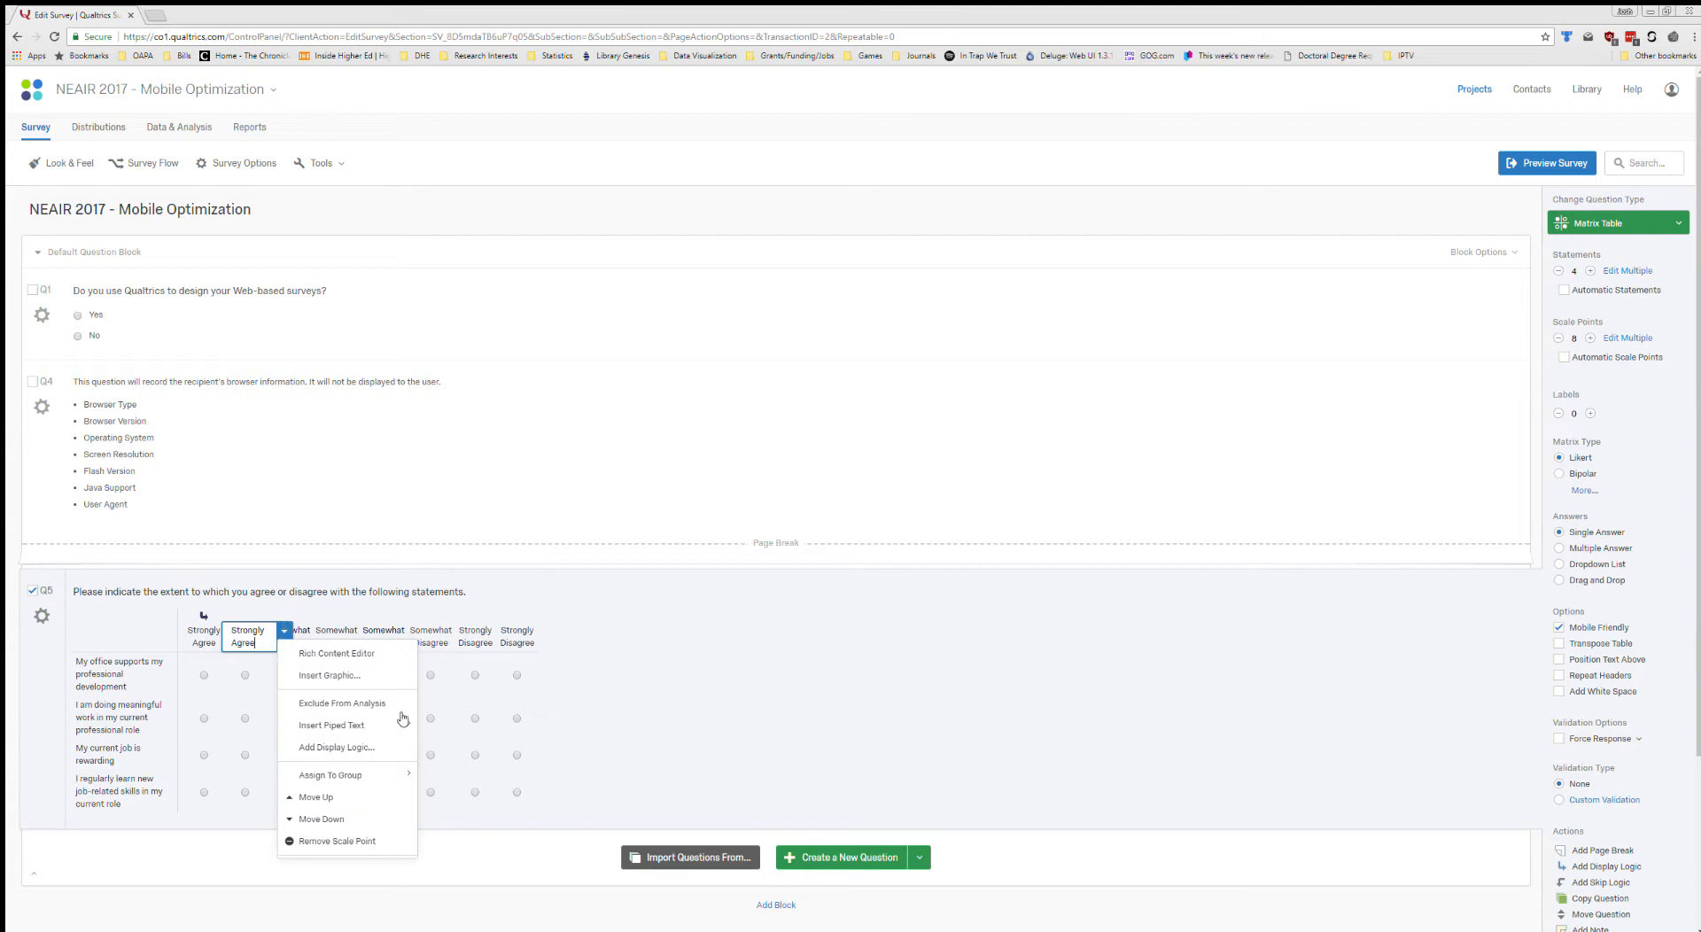
click(346, 745)
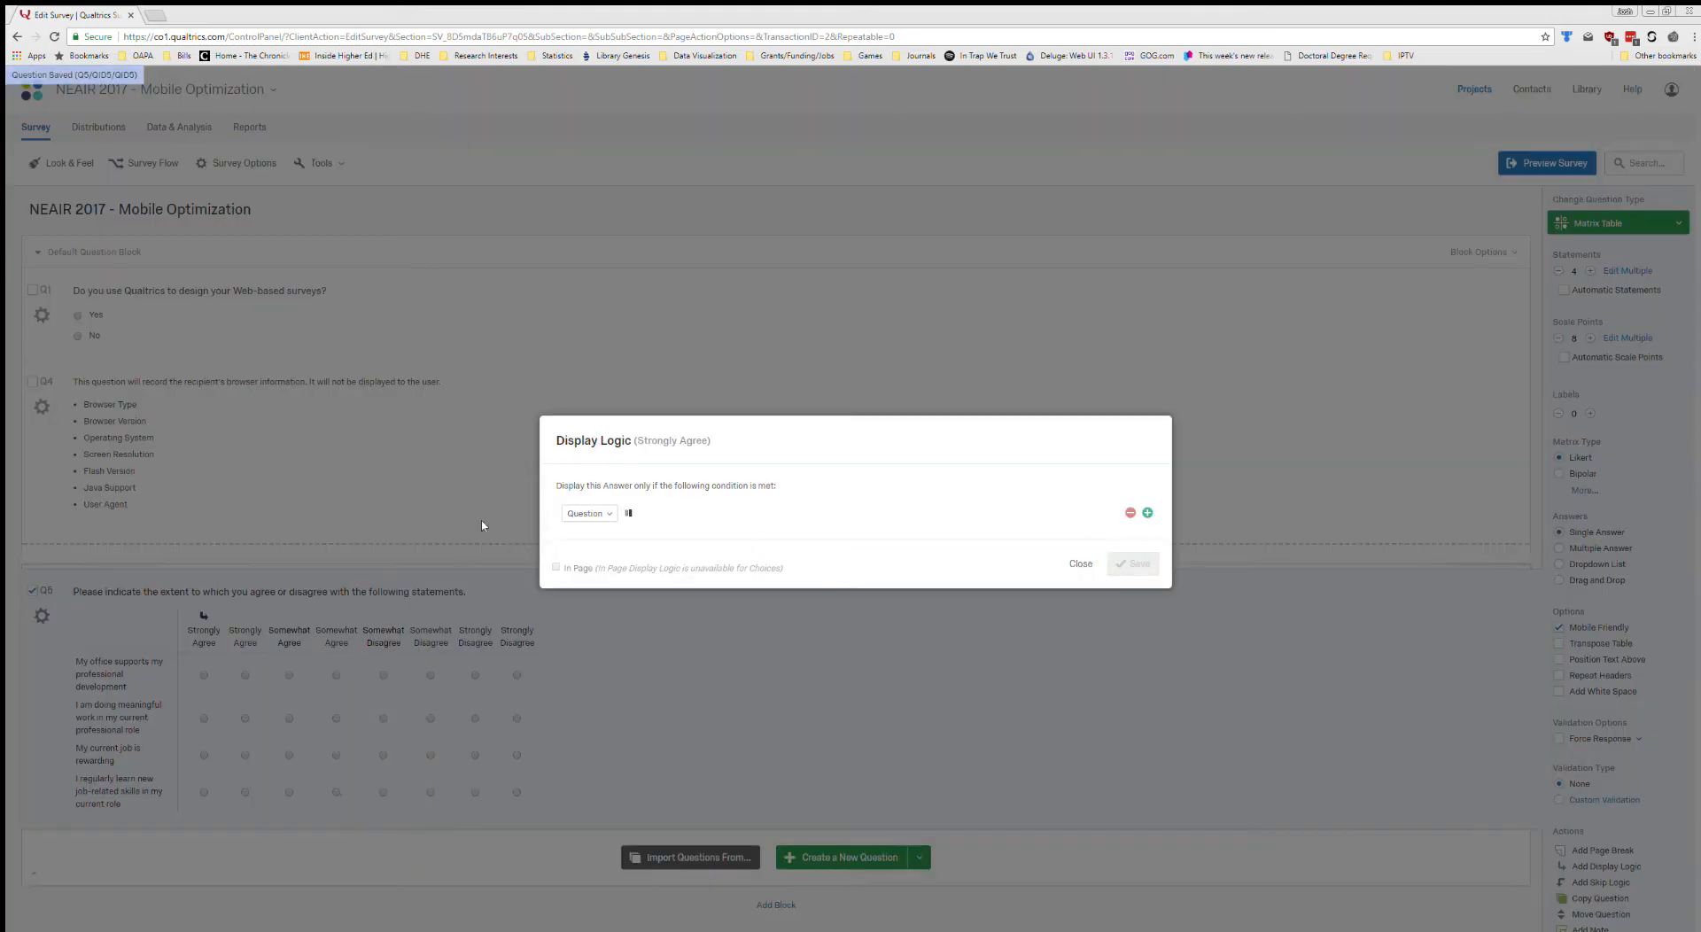
click(586, 513)
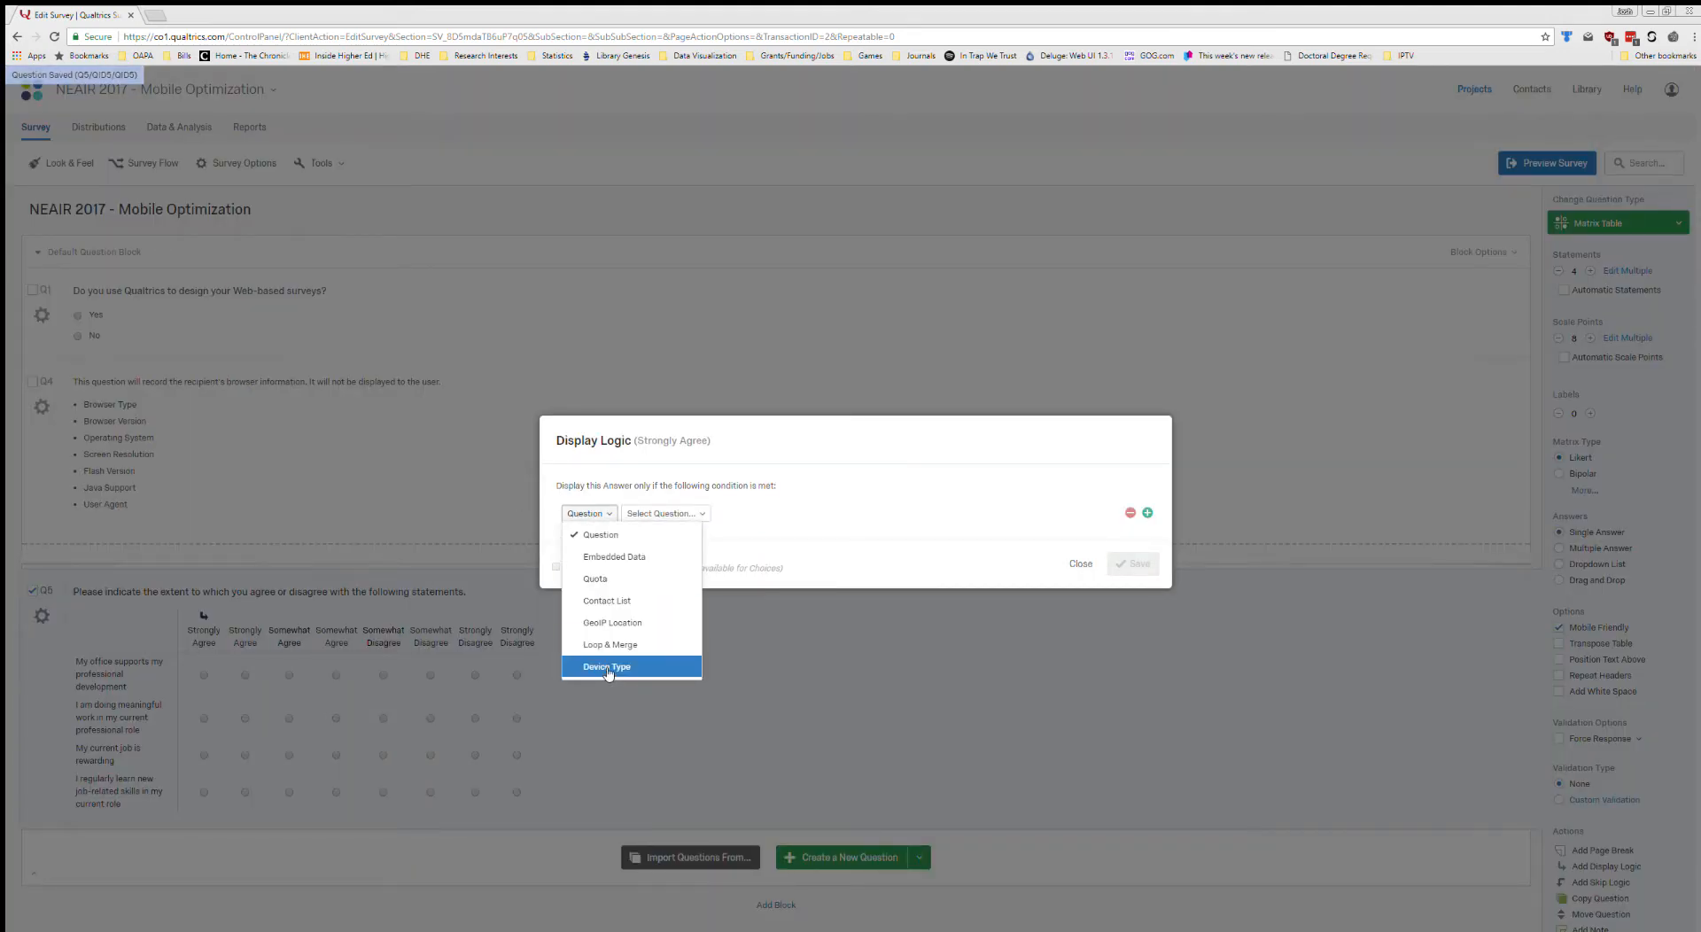
click(618, 667)
click(1132, 564)
Add display logic to Q5's rich-text "Somewhat Agree" scale point with the condition Device Type Is Not Mobile.
click(270, 635)
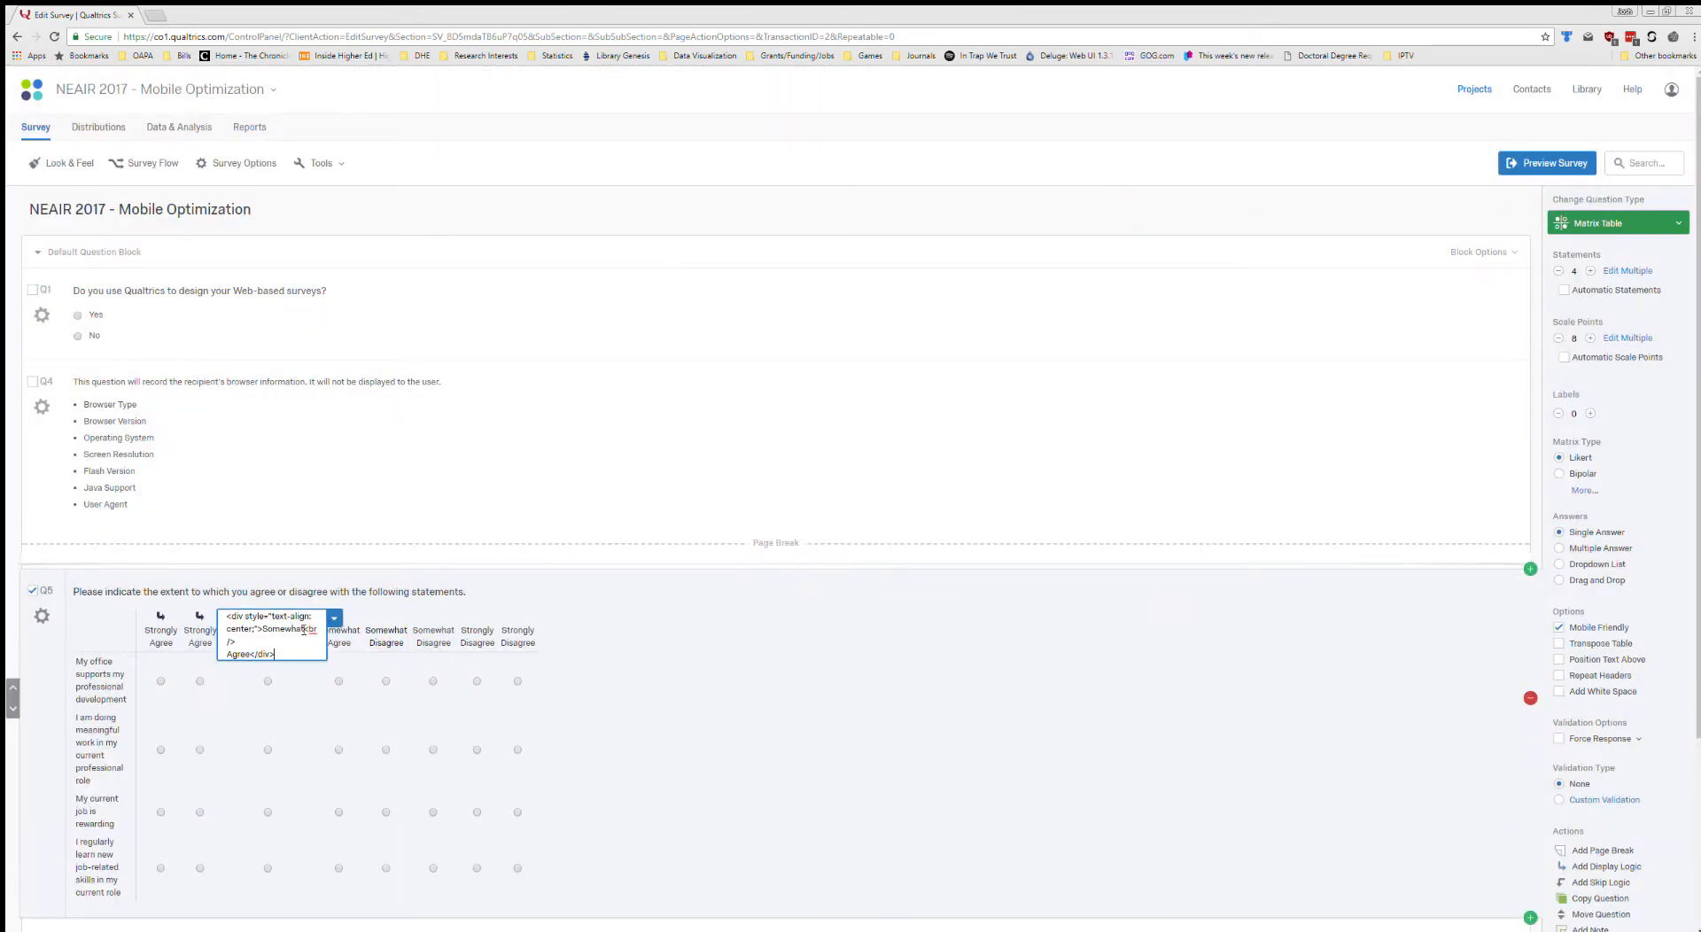
click(334, 619)
click(372, 735)
click(586, 513)
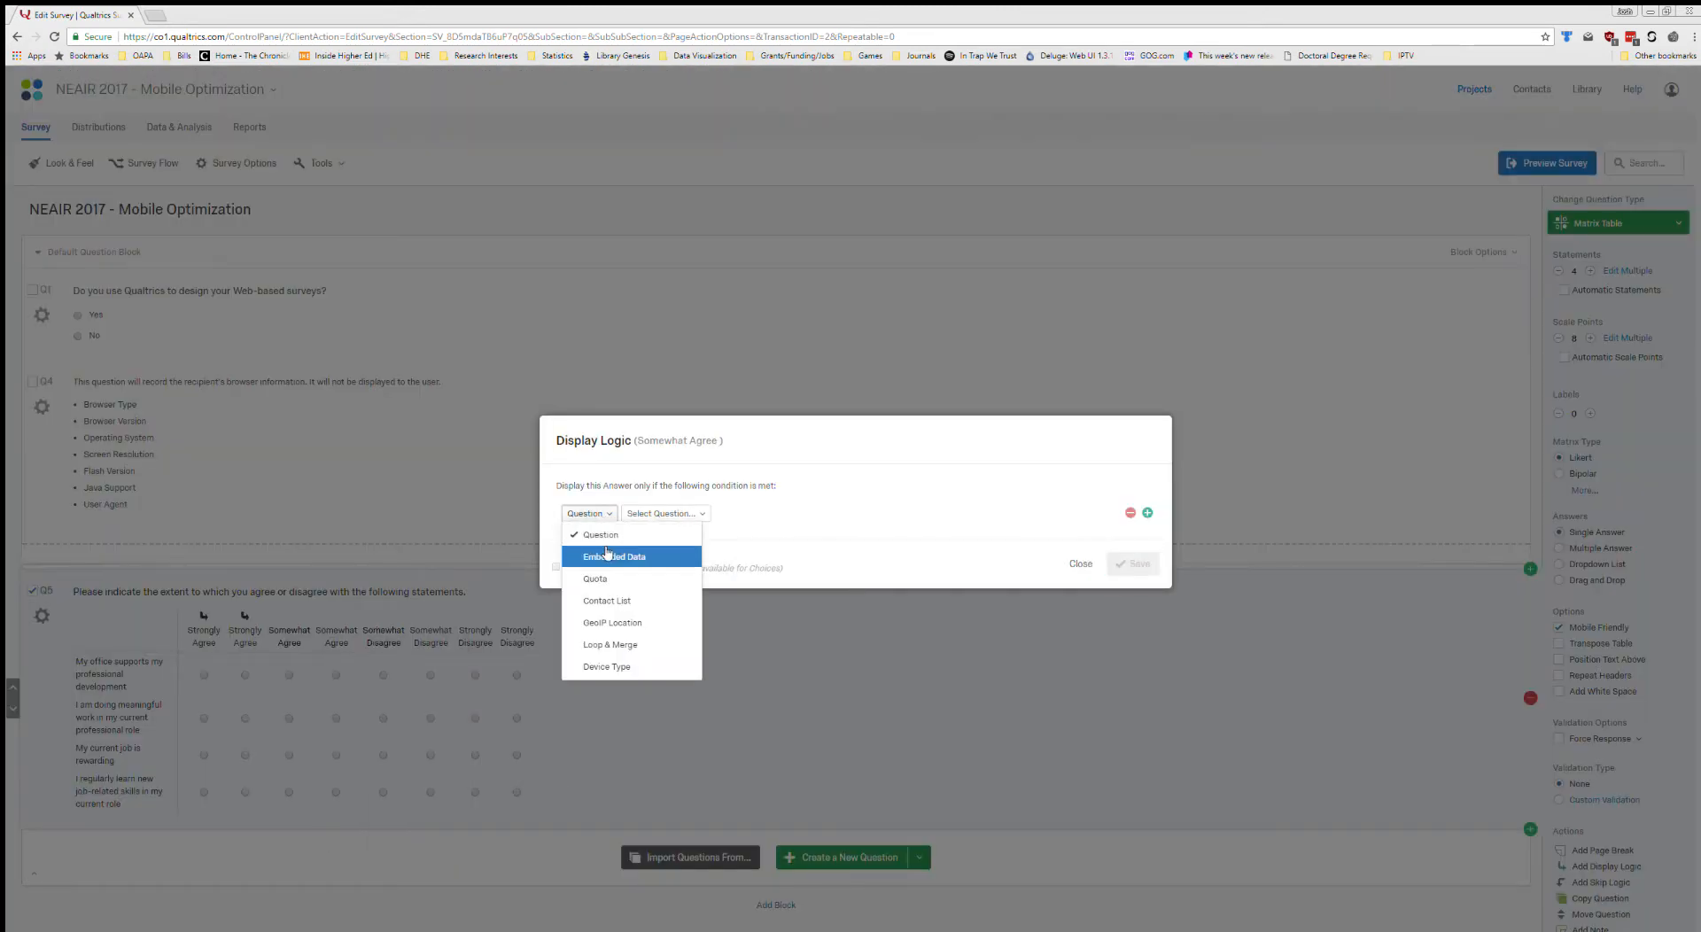
click(612, 668)
click(654, 513)
click(660, 556)
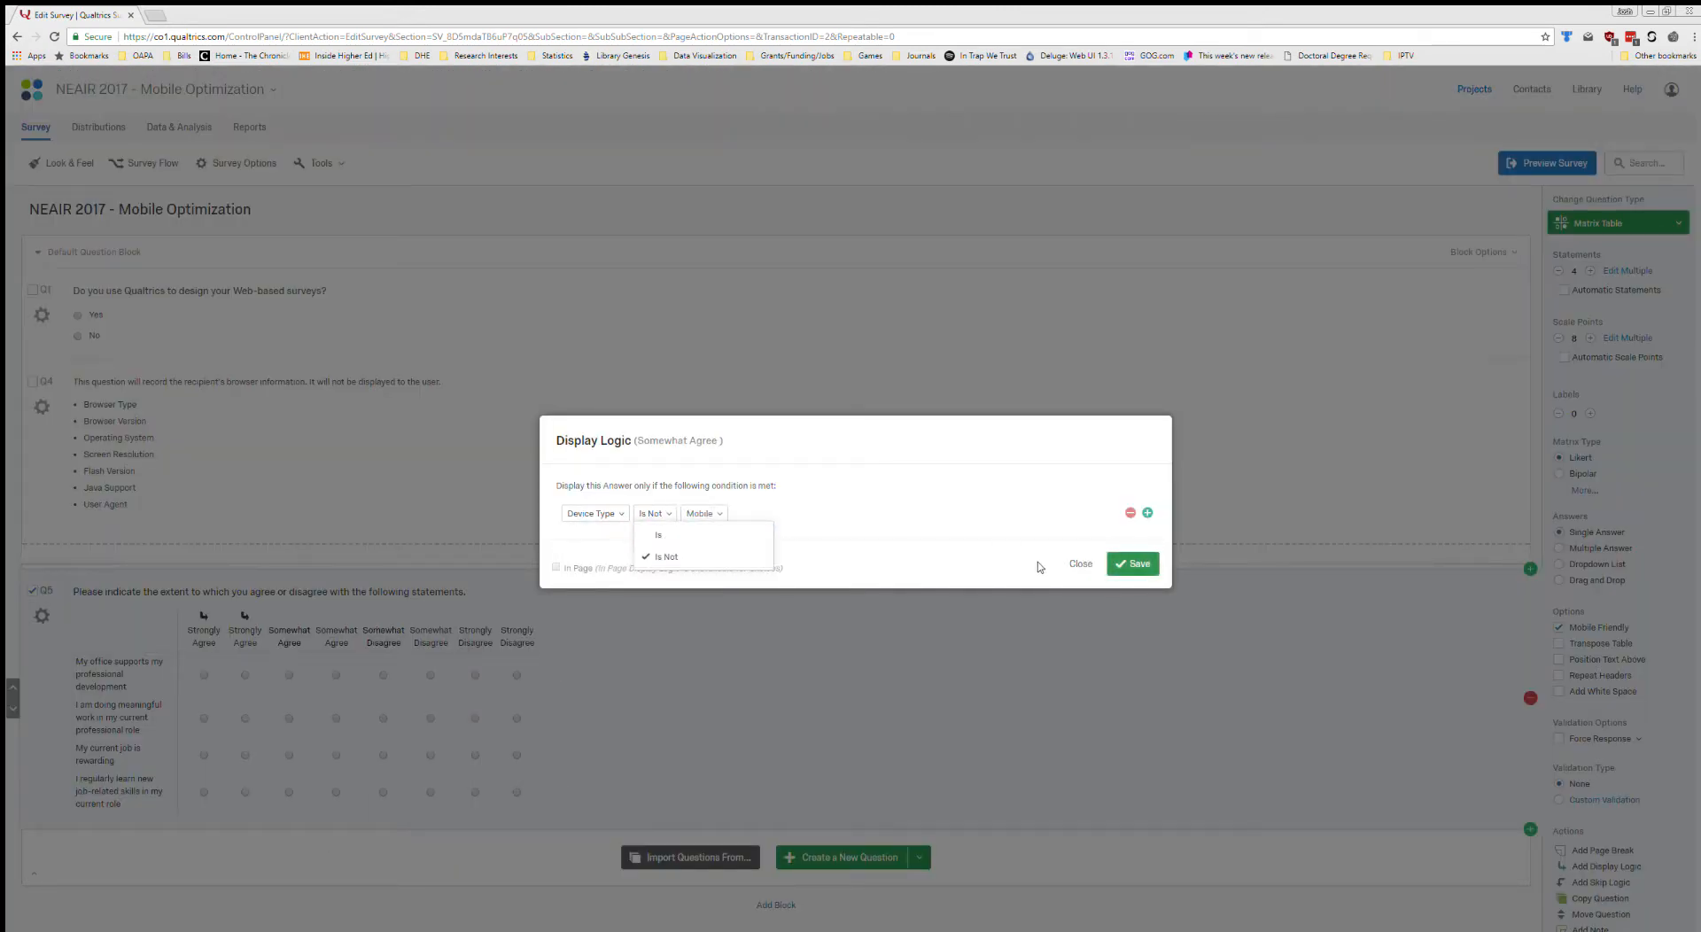
click(1139, 564)
Add display logic to Q5's plain-text "Somewhat Agree" scale point with the condition Device Type Is Mobile.
click(337, 636)
click(379, 631)
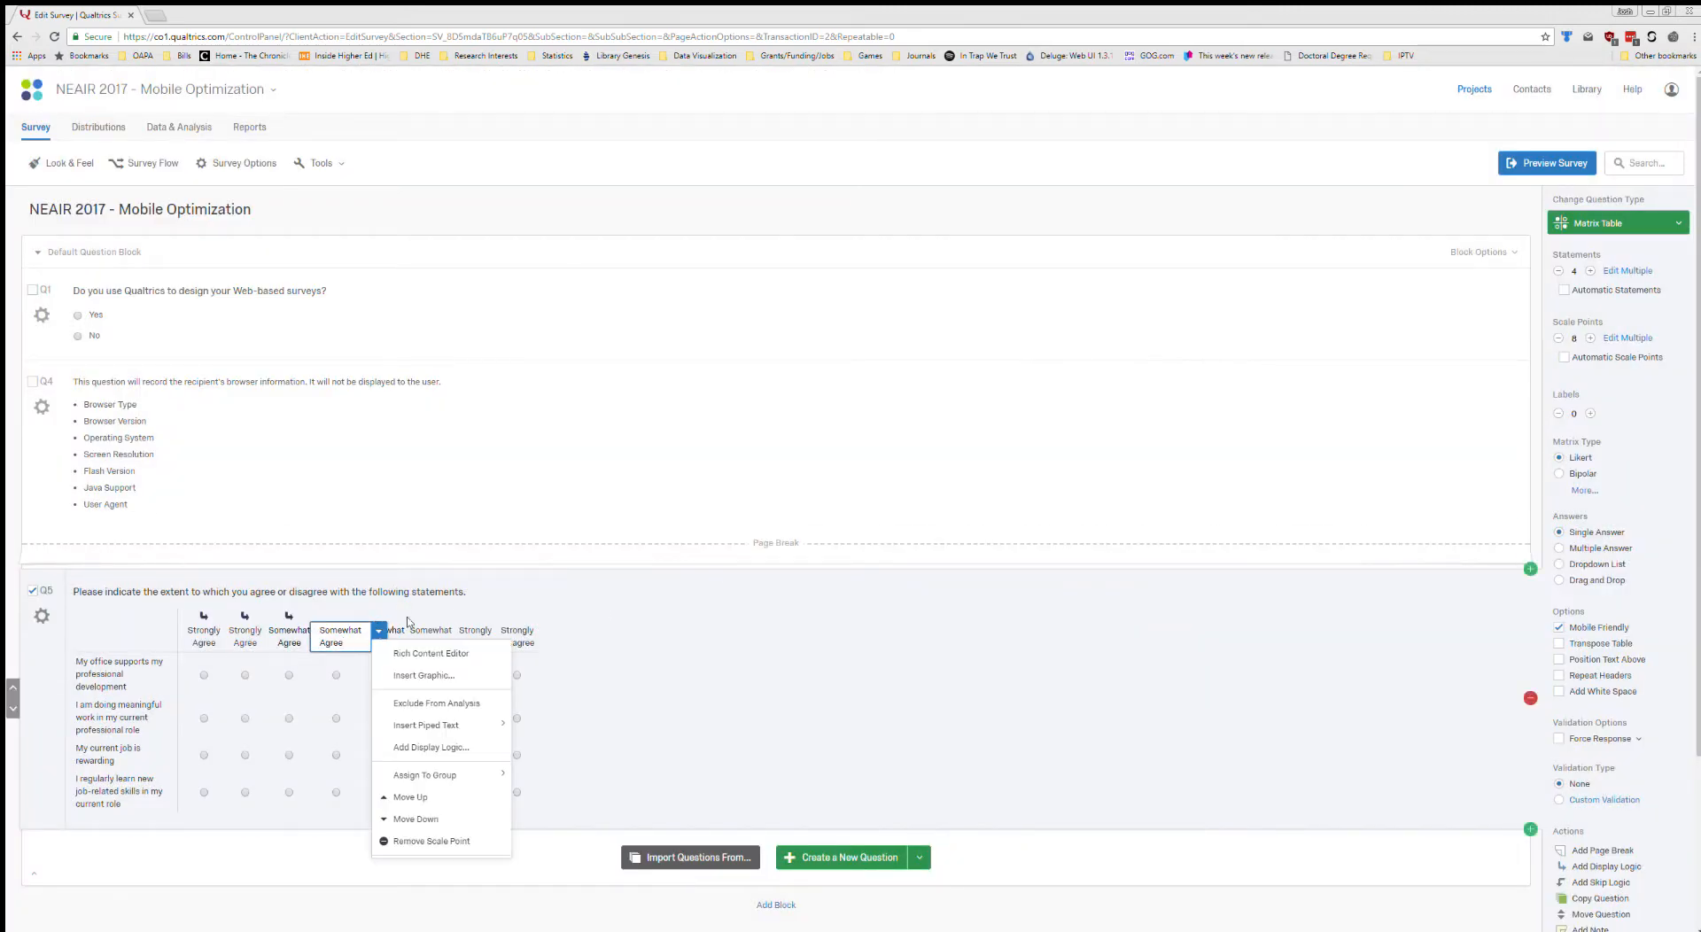
click(429, 749)
click(611, 514)
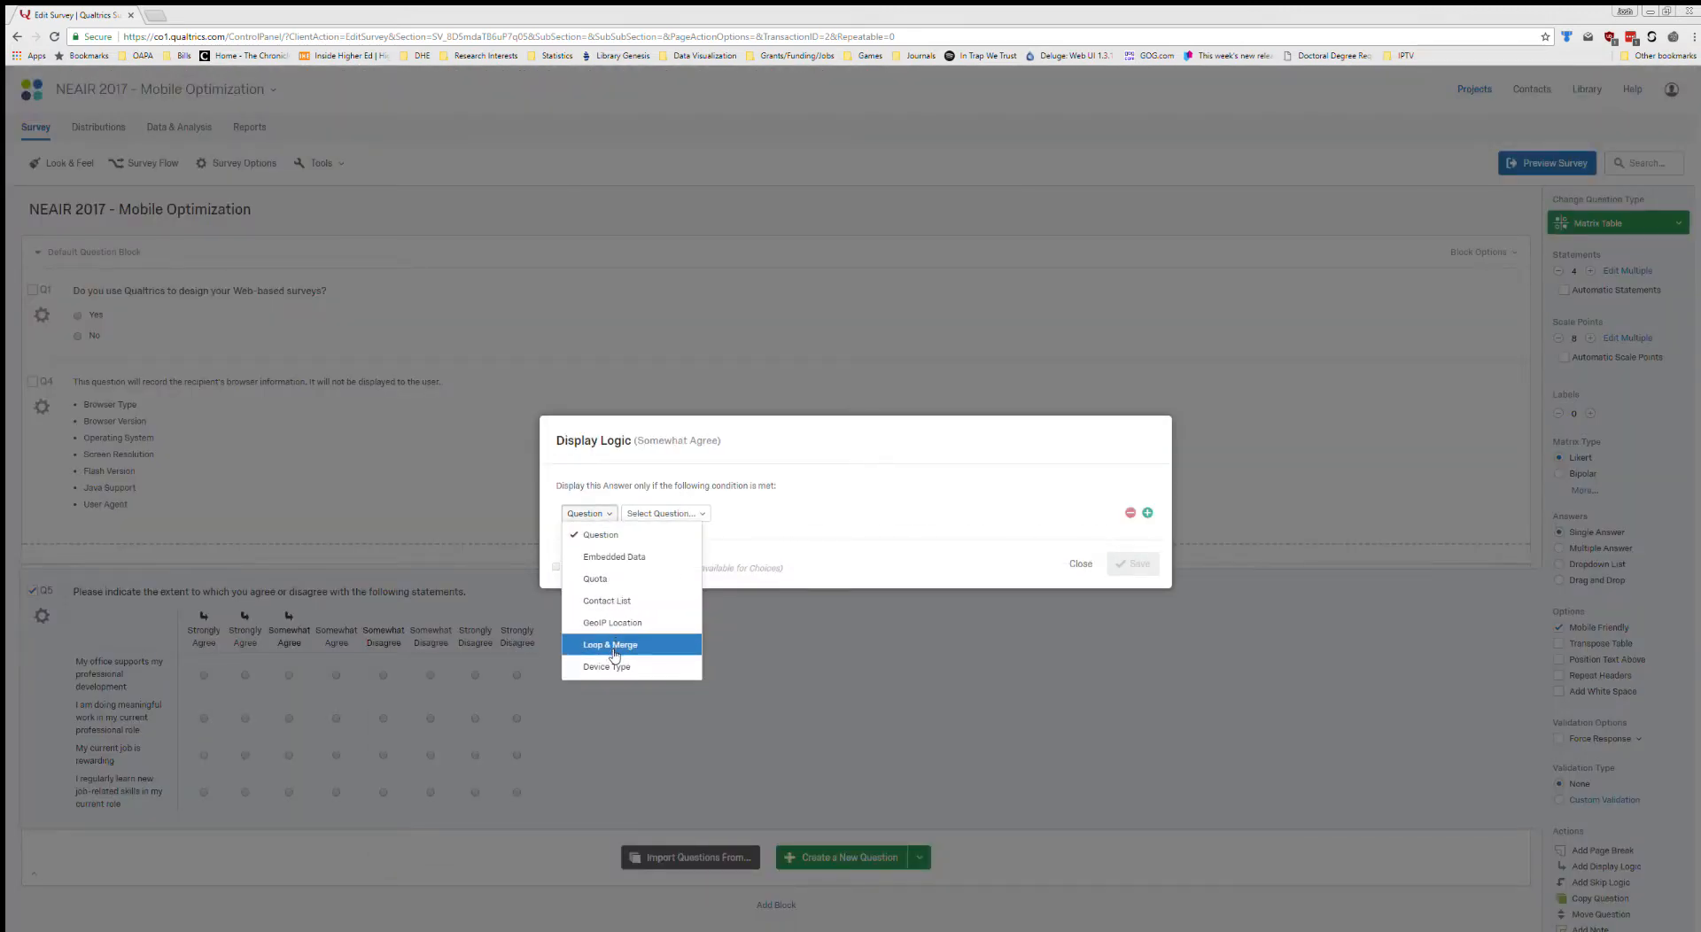
click(1139, 565)
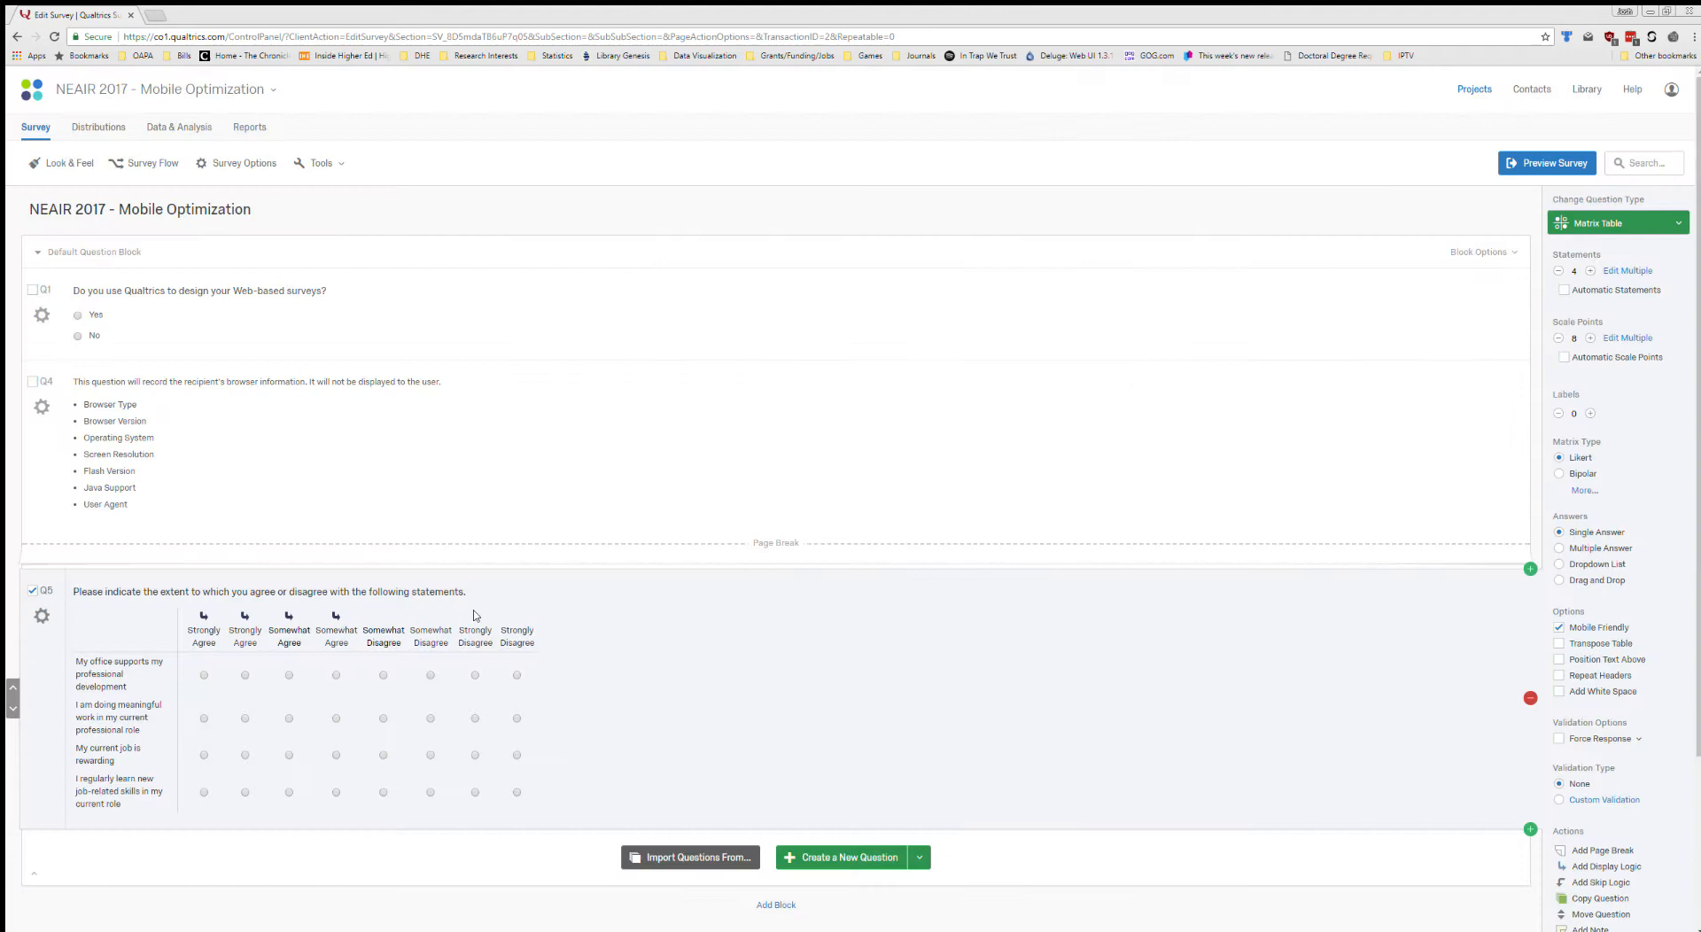
Add display logic to Q5's rich-text "Somewhat Disagree" scale point with the condition Device Type Is Not Mobile.
click(384, 637)
click(429, 620)
click(467, 738)
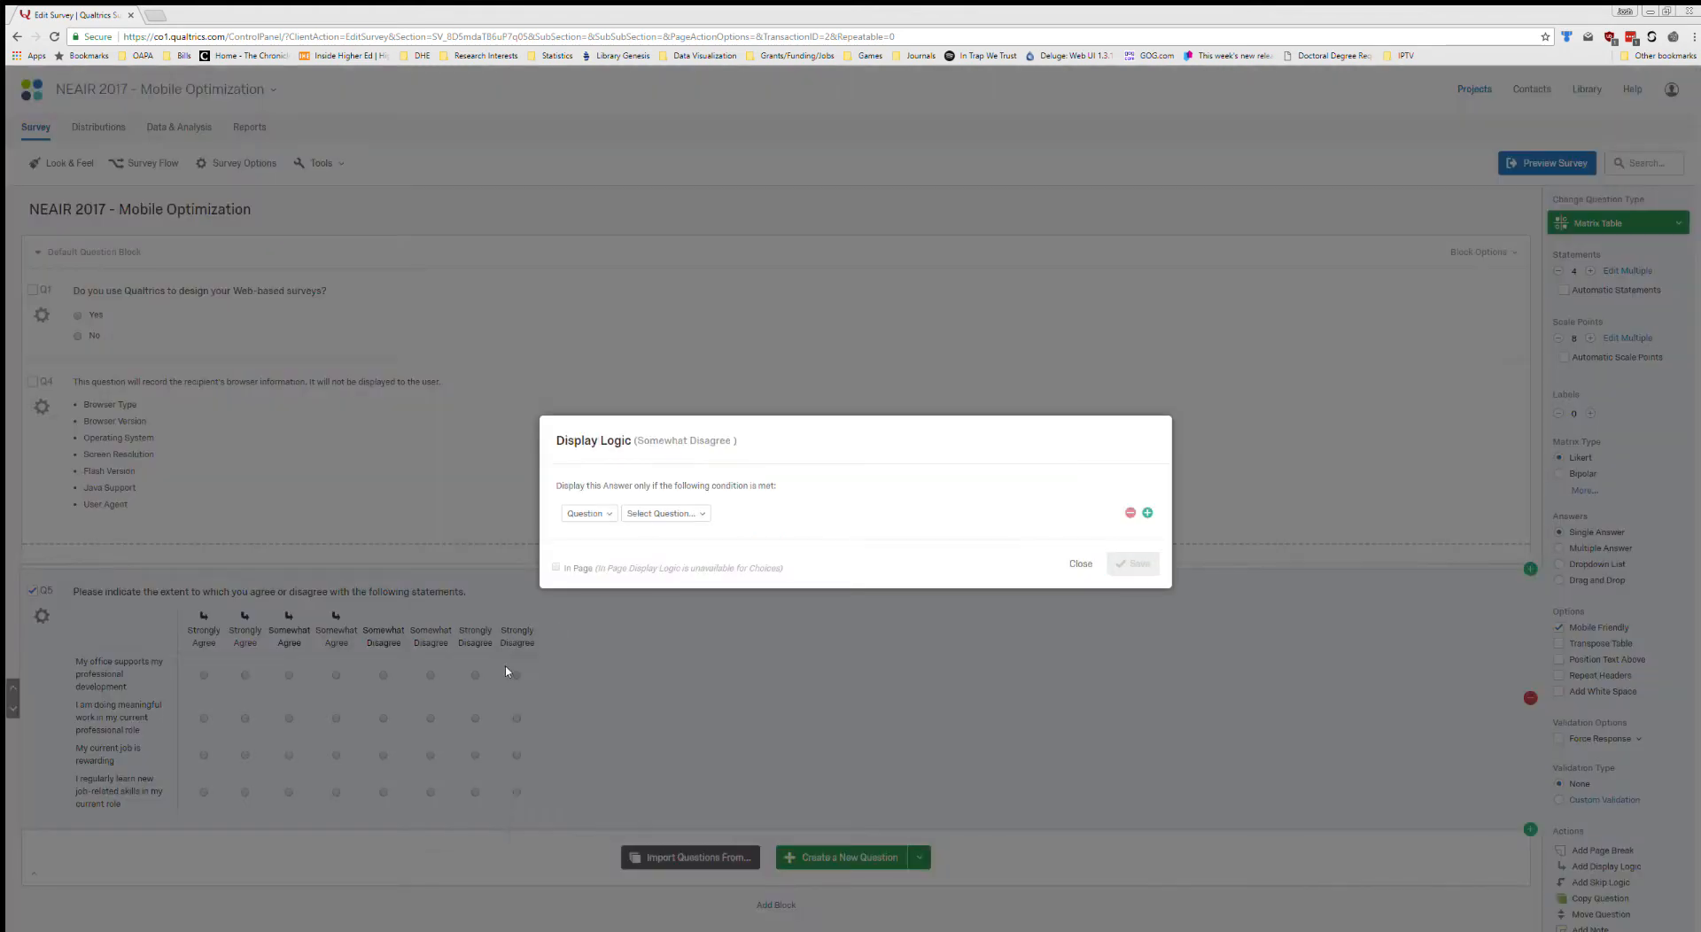
click(584, 515)
click(603, 671)
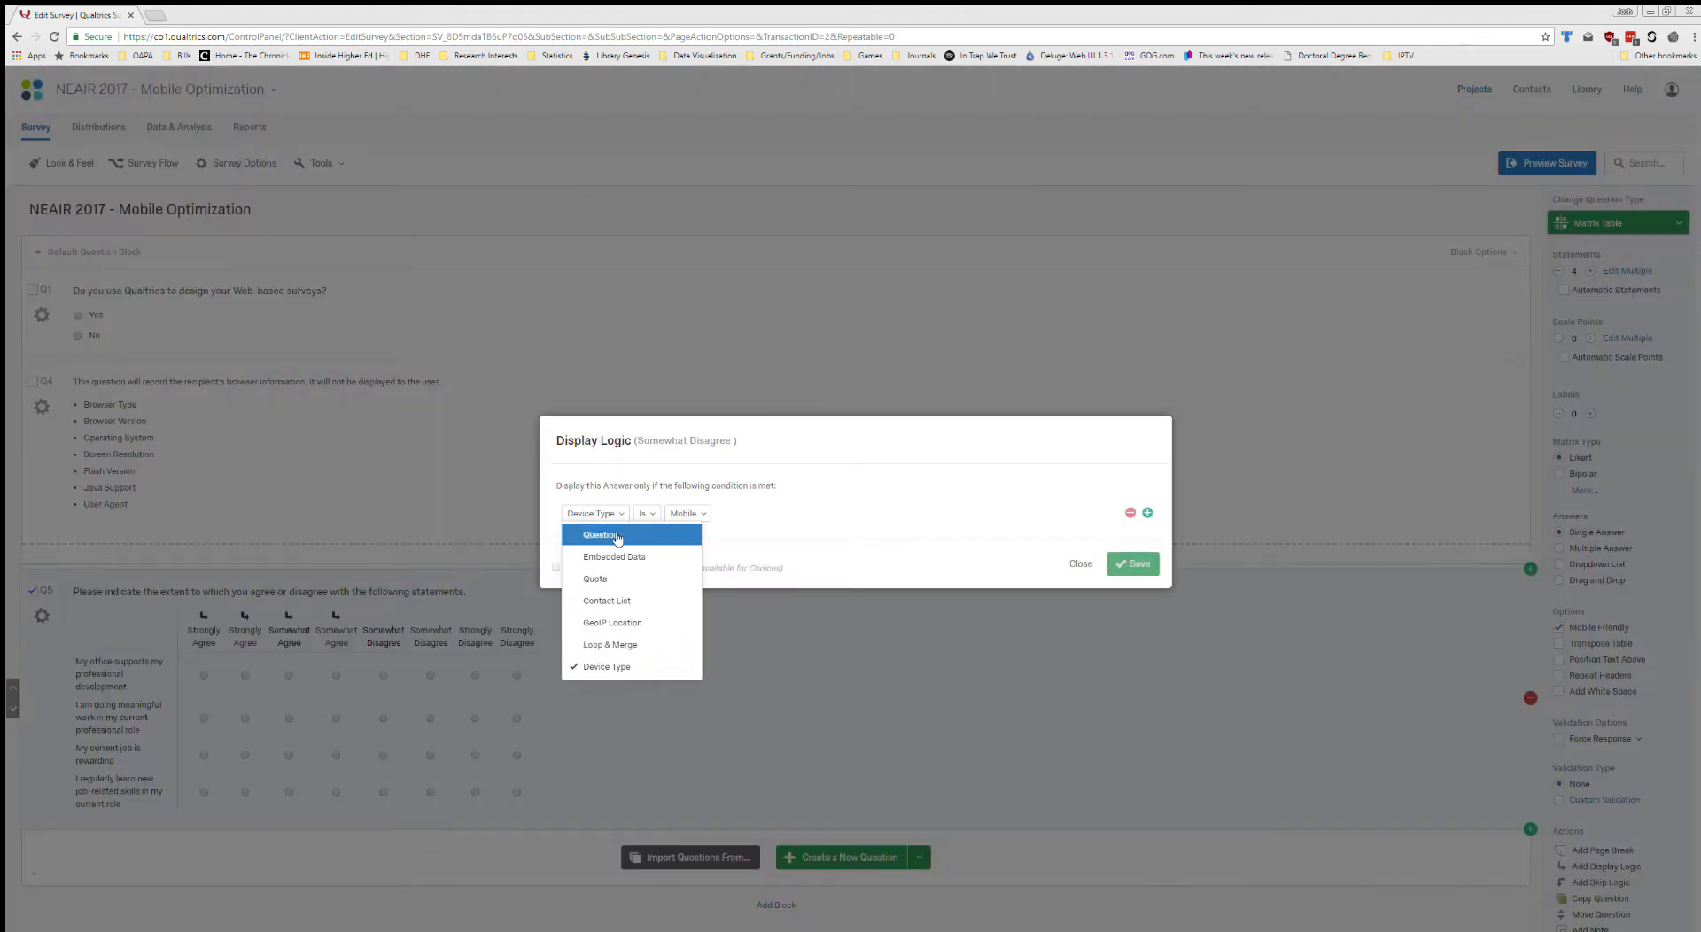
click(646, 514)
click(673, 553)
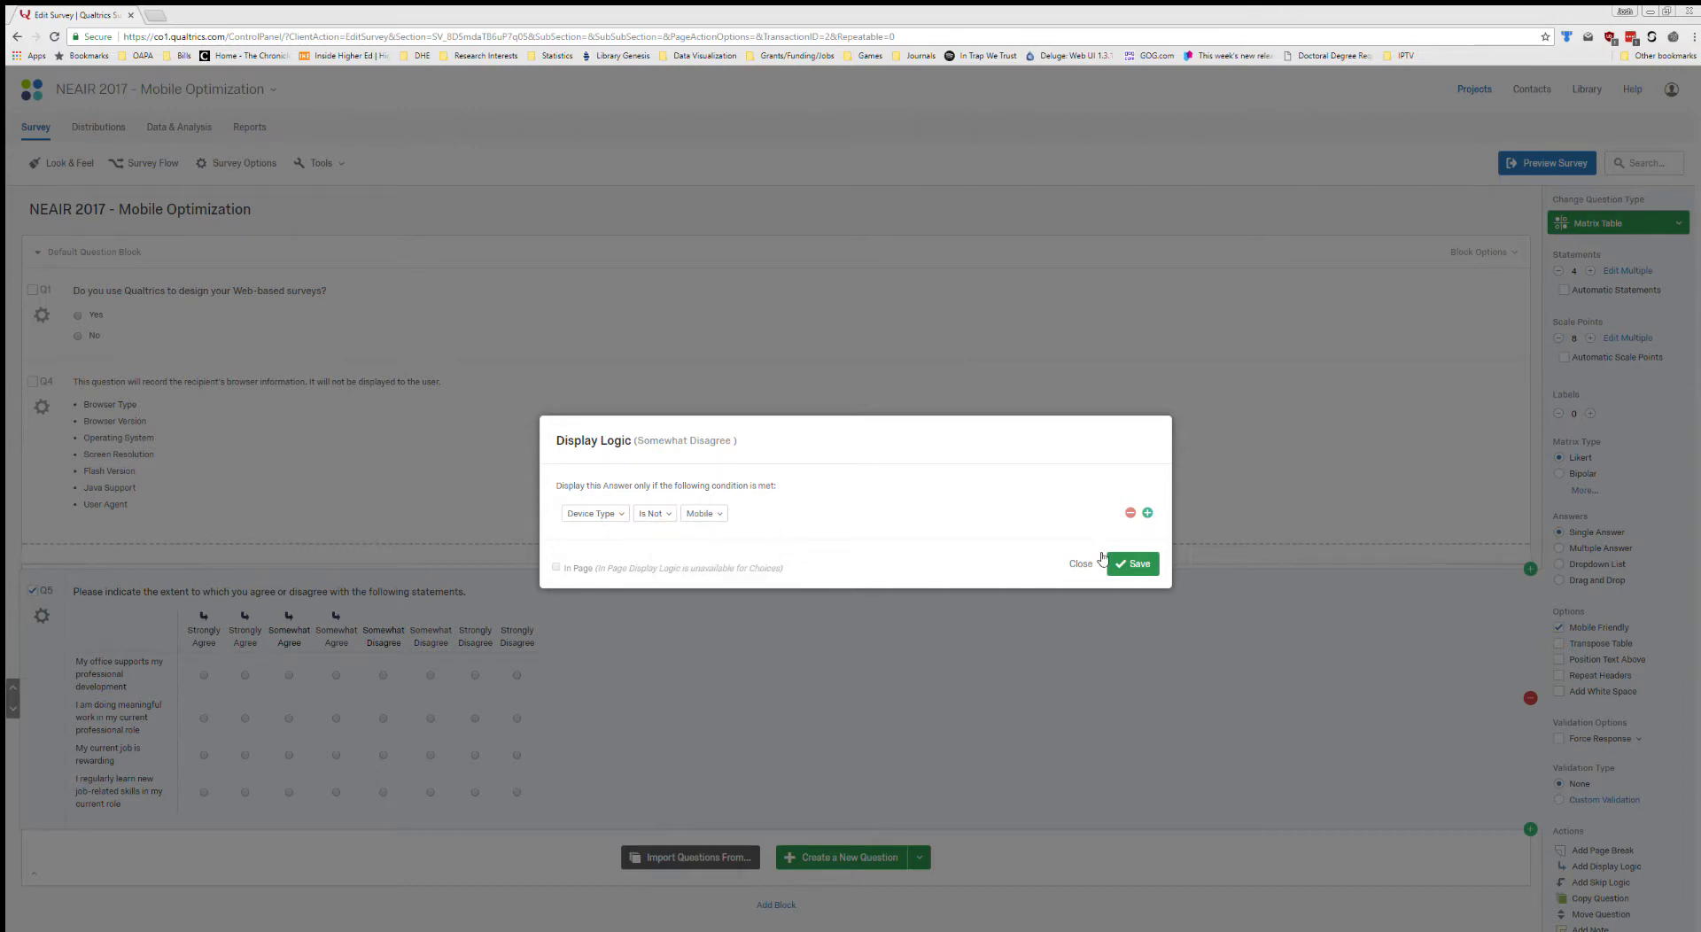
click(1136, 564)
Add display logic to Q5's plain-text "Somewhat Disagree" scale point with the condition Device Type Is Mobile.
click(432, 637)
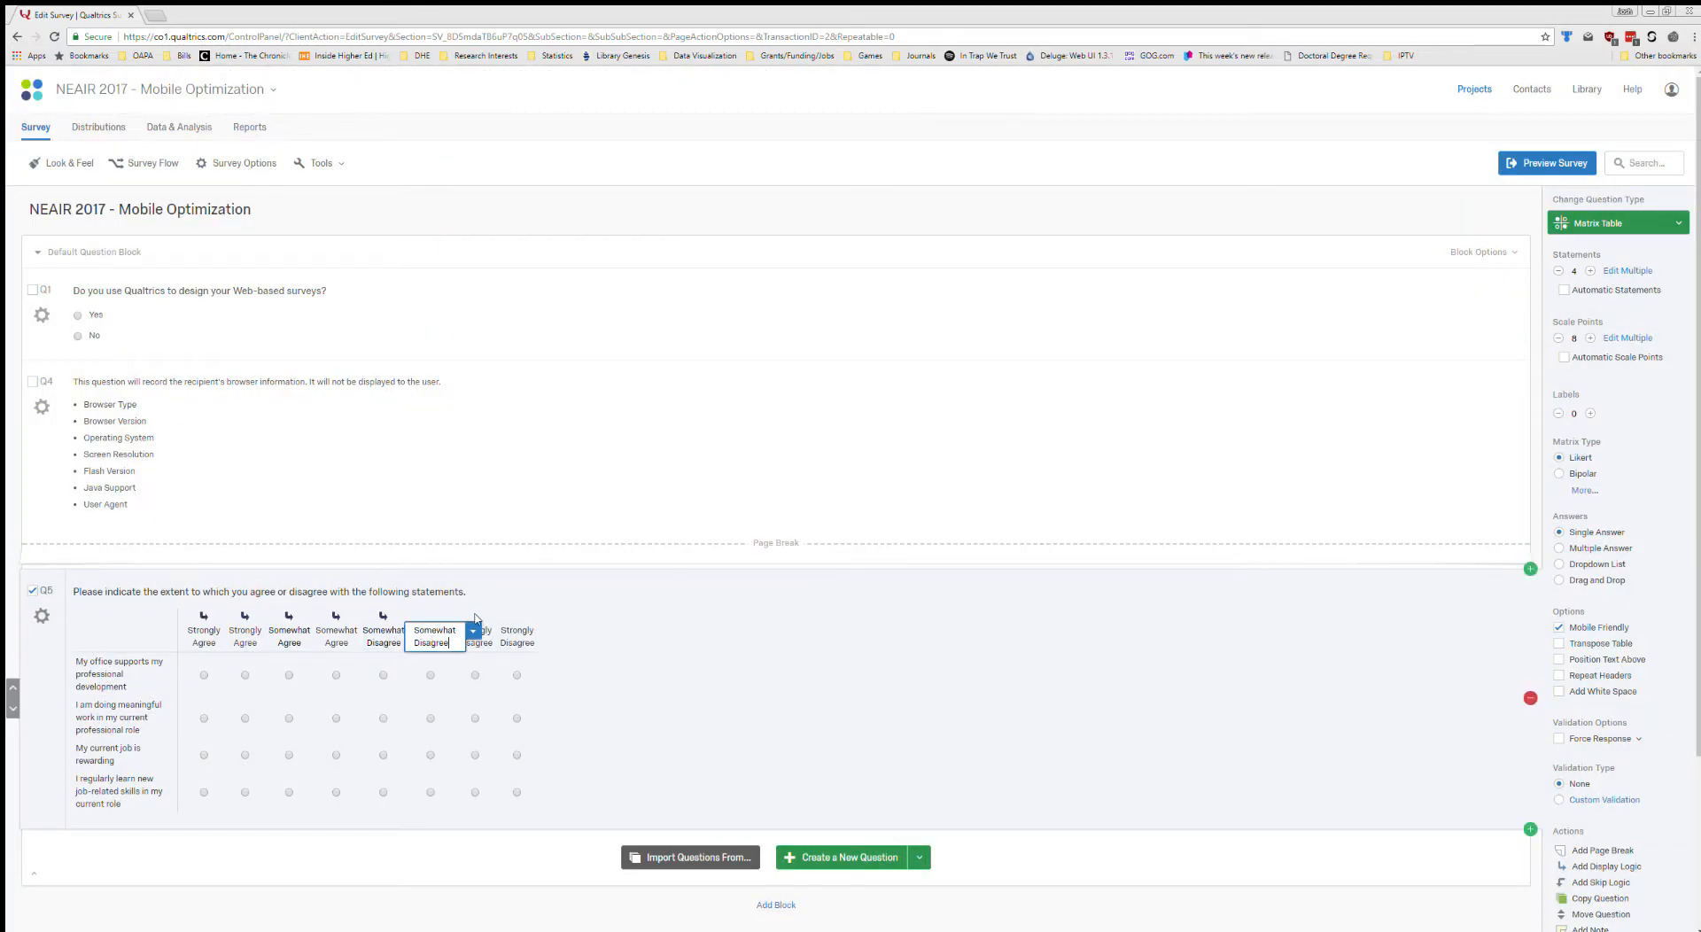
click(473, 630)
click(523, 747)
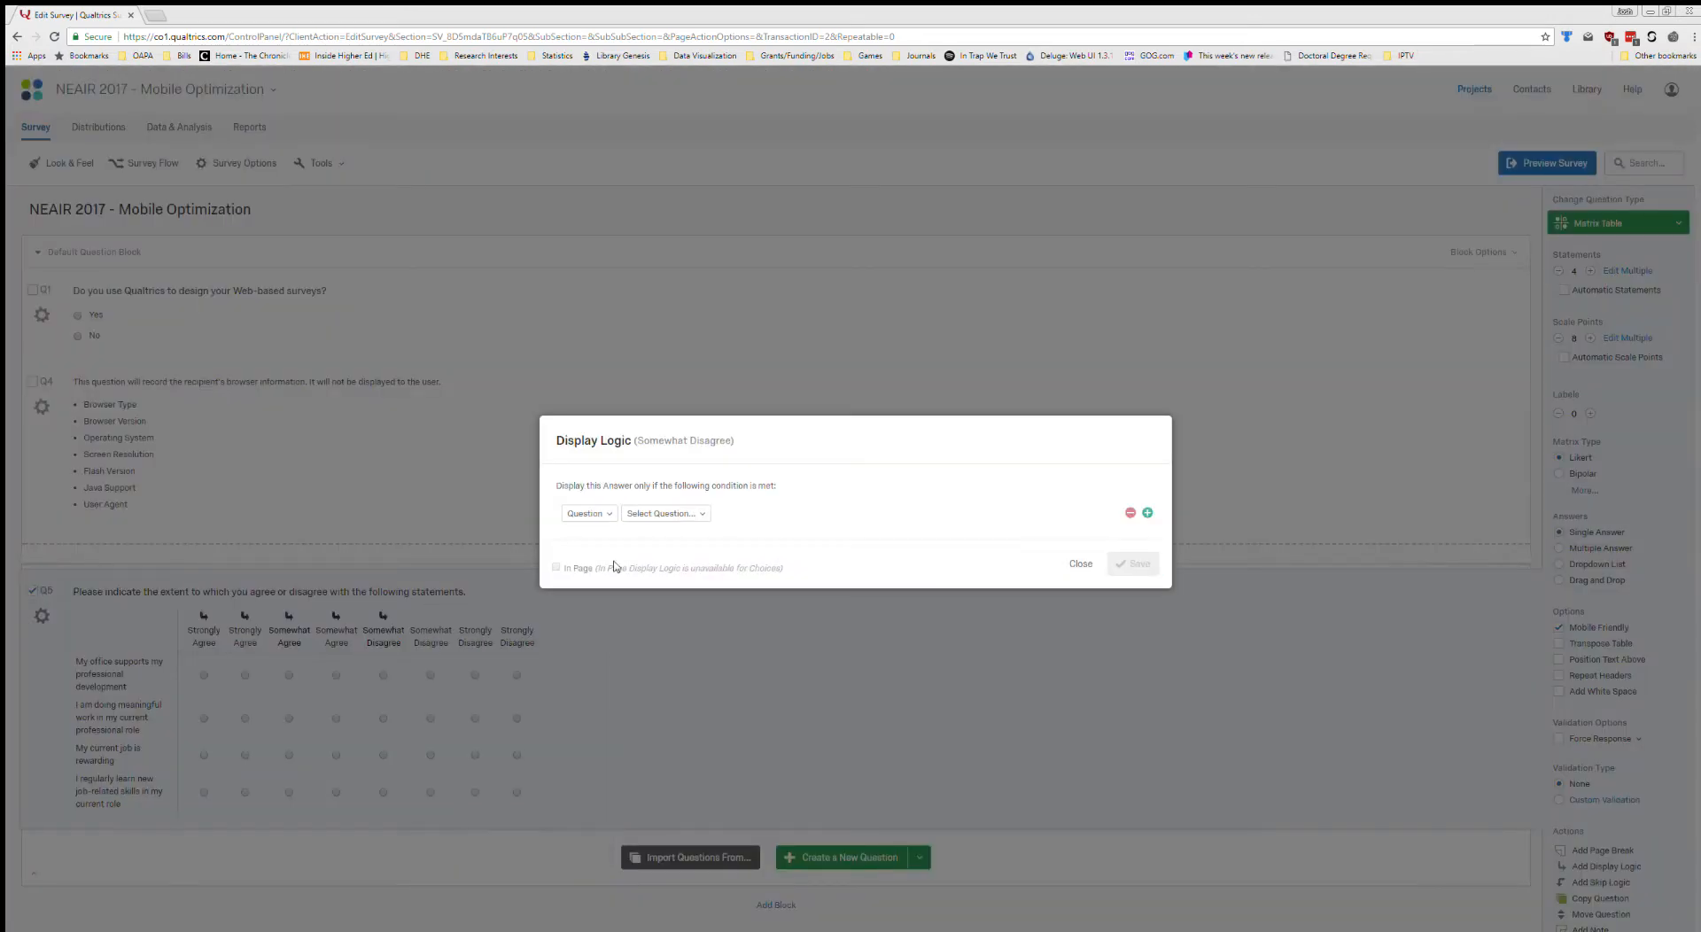
click(601, 515)
click(608, 658)
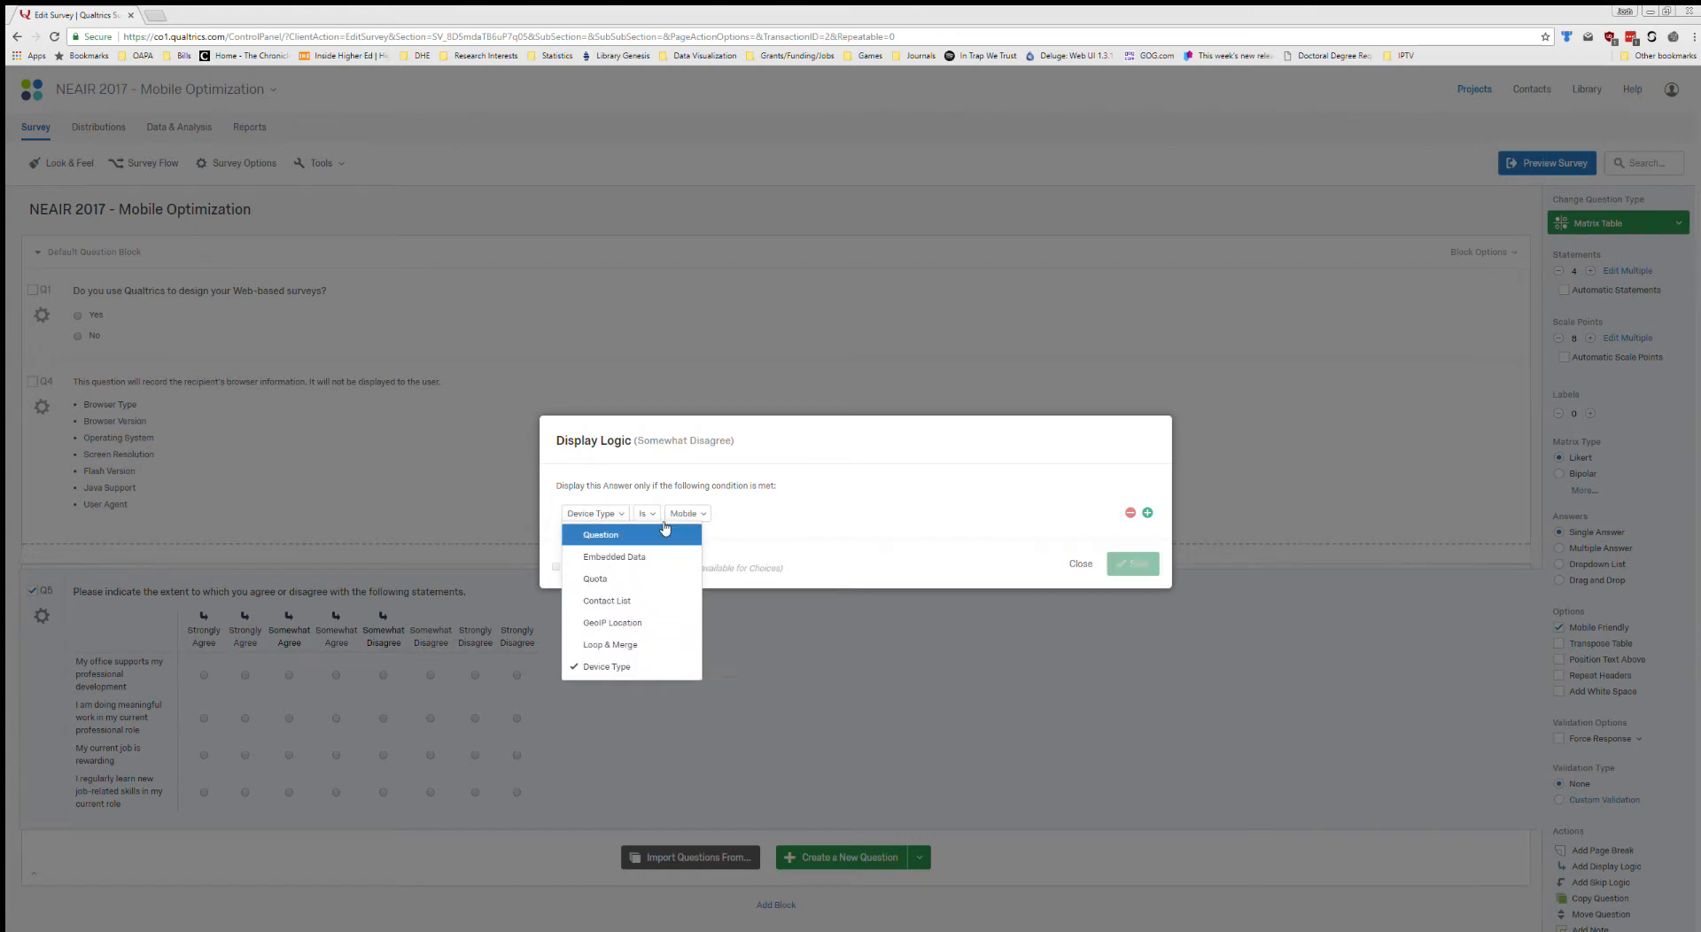
click(657, 514)
click(658, 535)
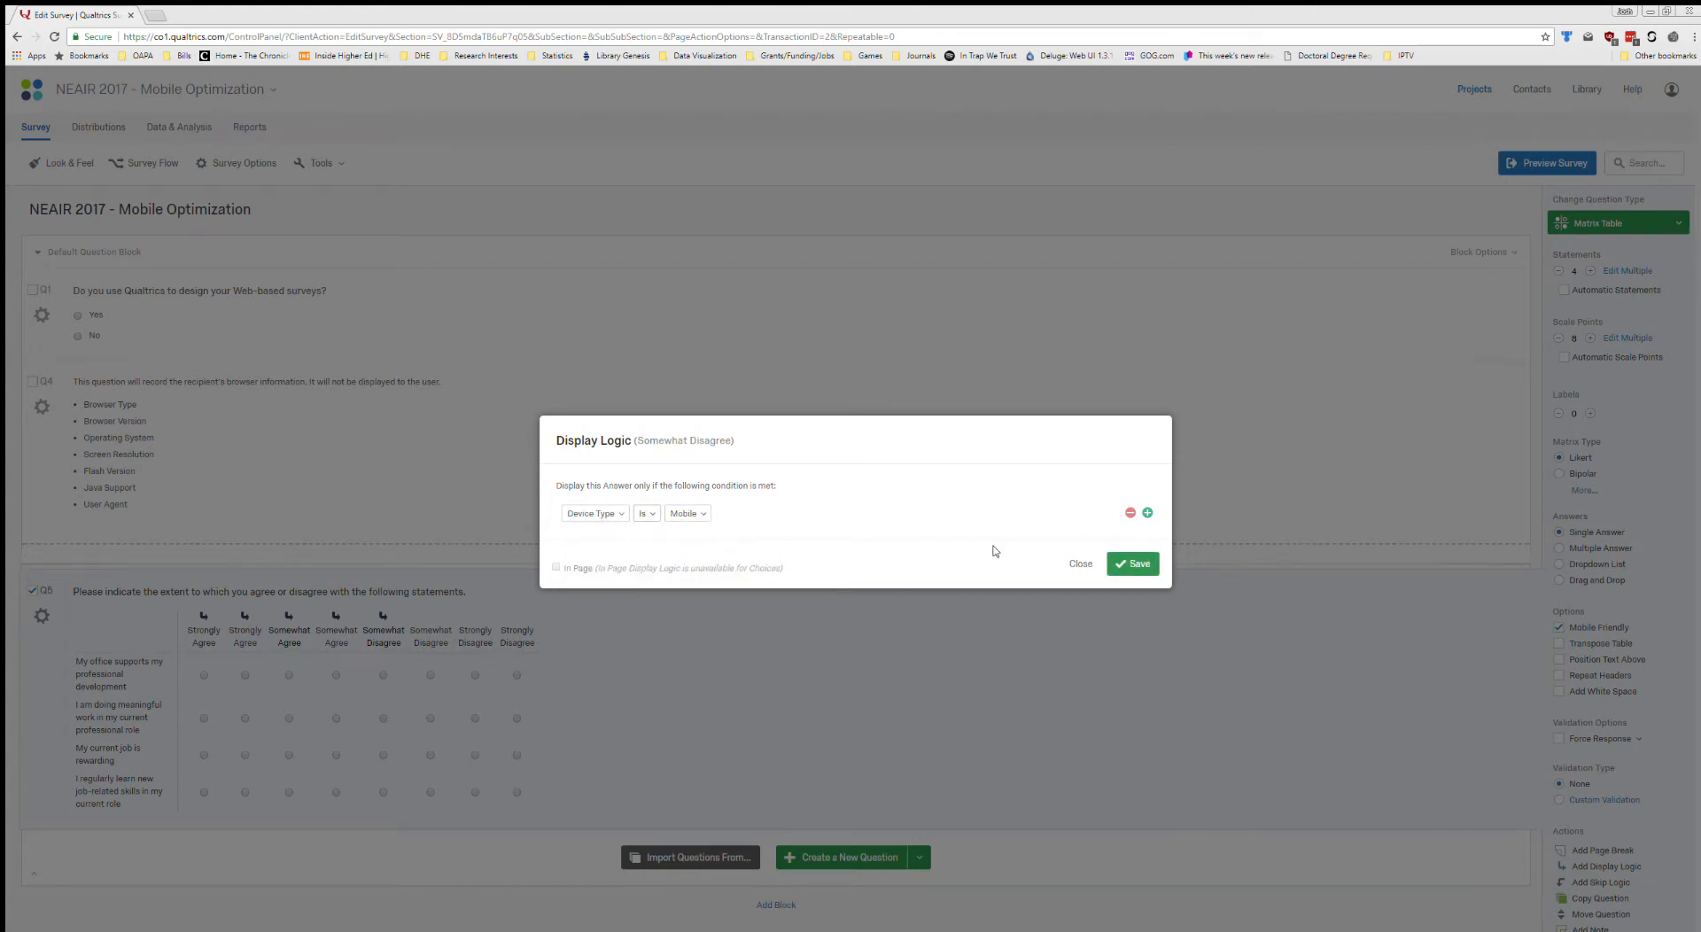
click(1133, 563)
Add display logic to Q5's rich-text "Strongly Disagree" scale point with the condition Device Type Is Not Mobile.
click(494, 642)
click(516, 618)
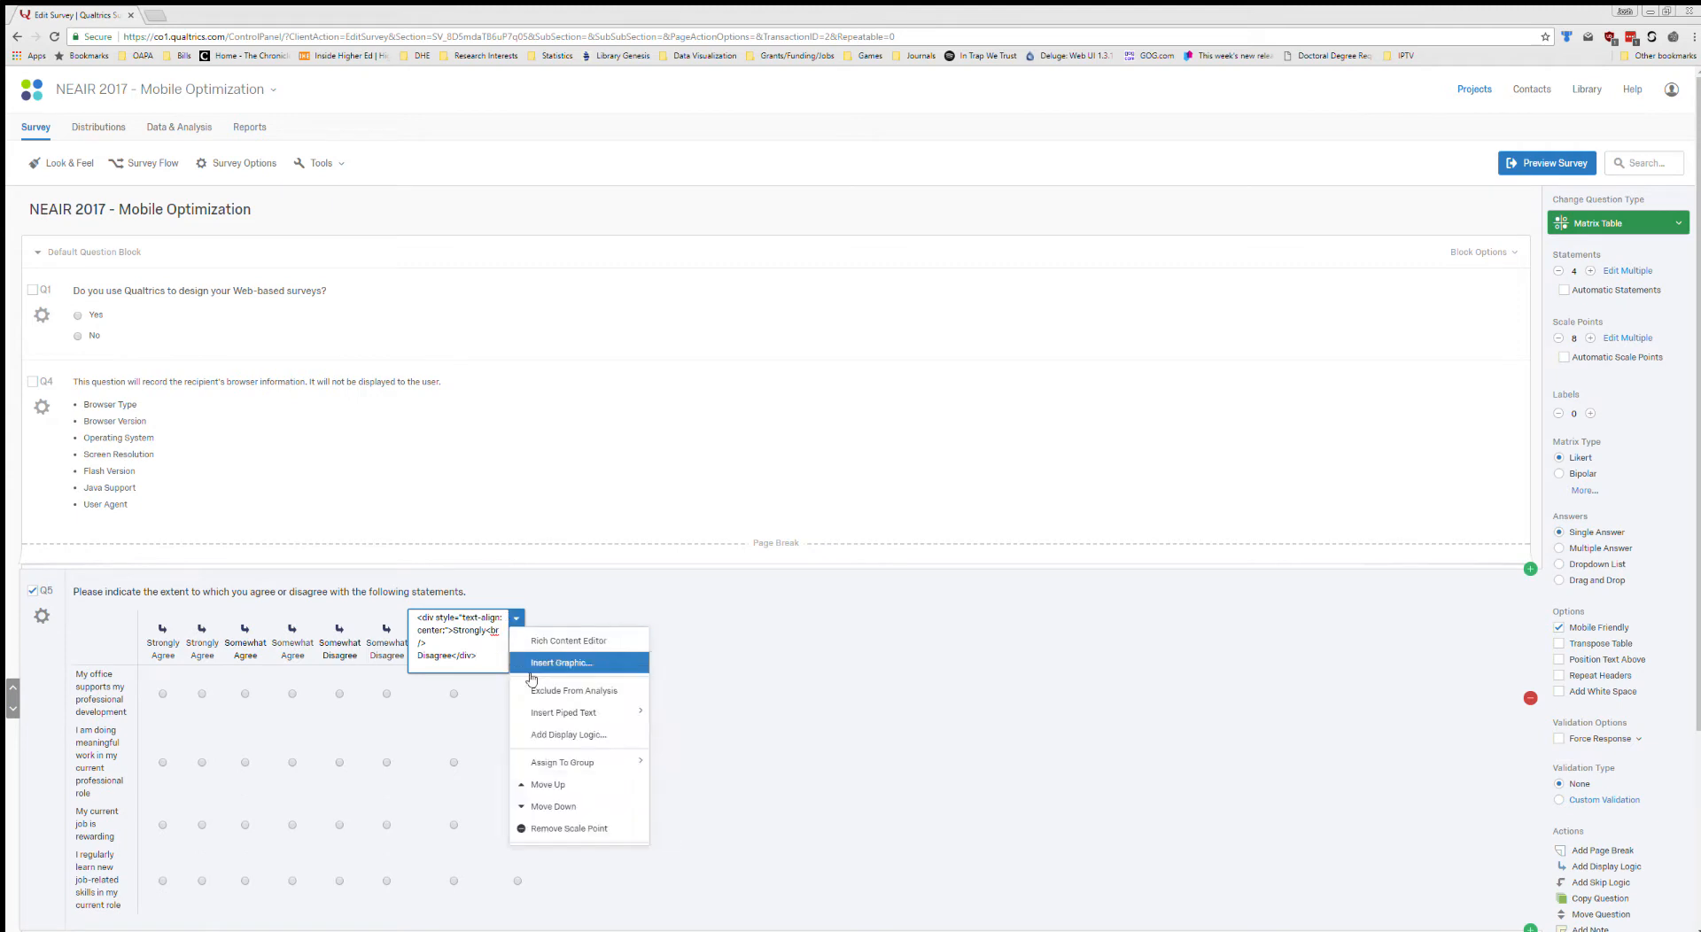
click(549, 729)
click(606, 514)
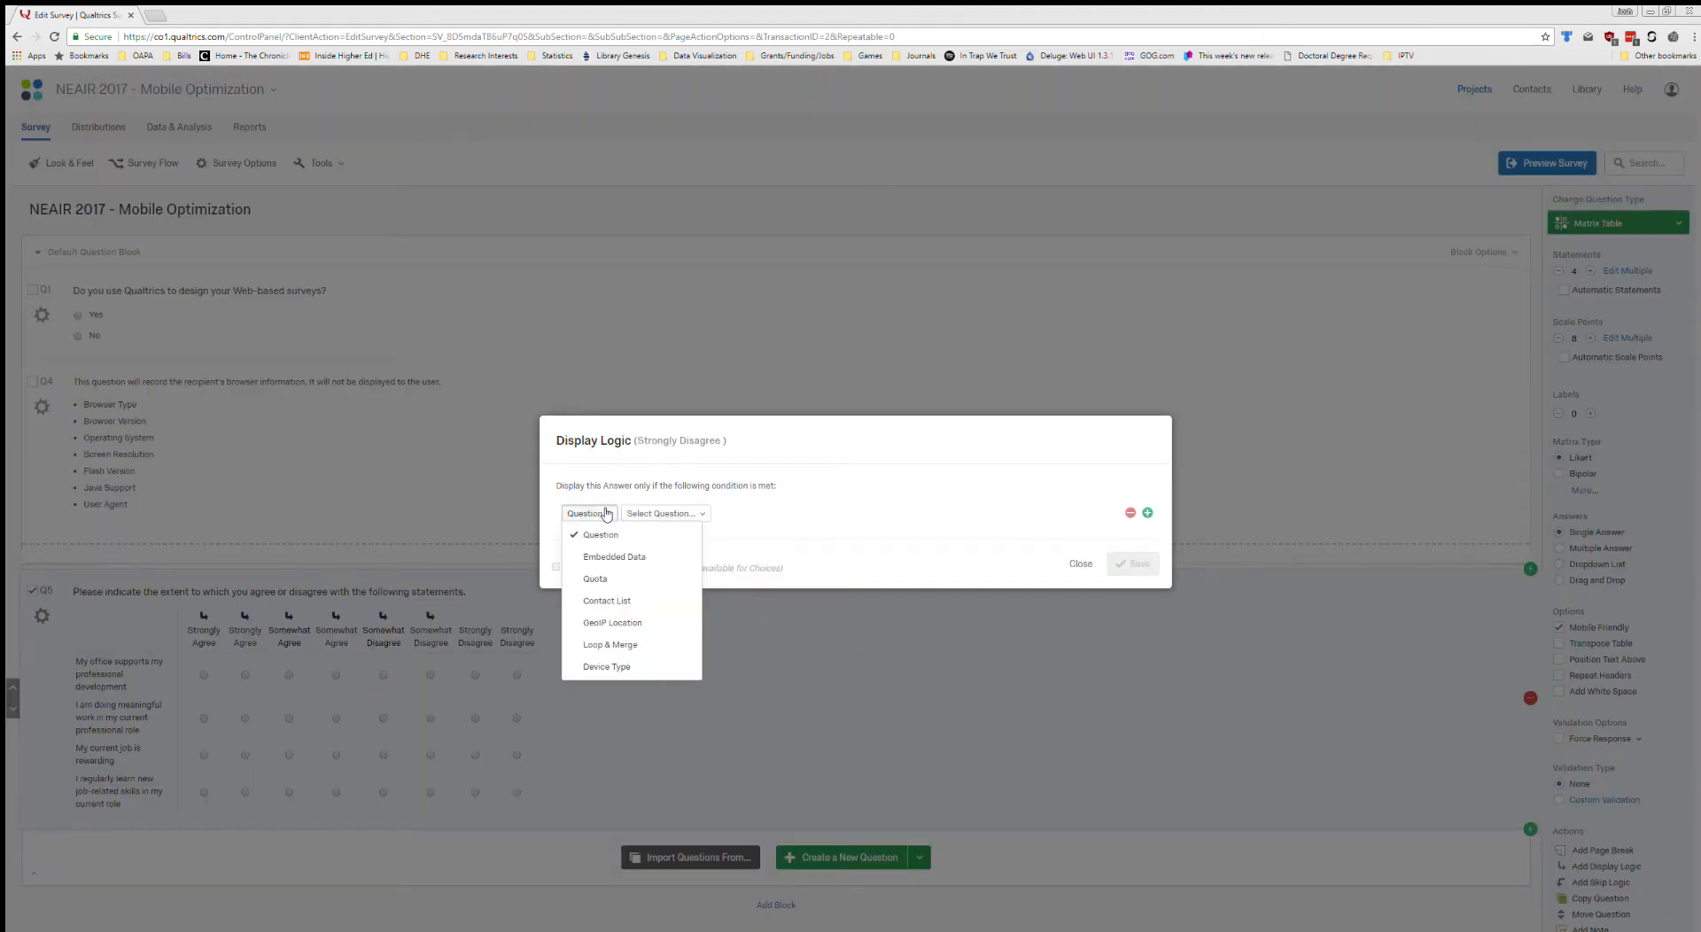
click(606, 666)
click(656, 514)
click(722, 556)
click(1133, 563)
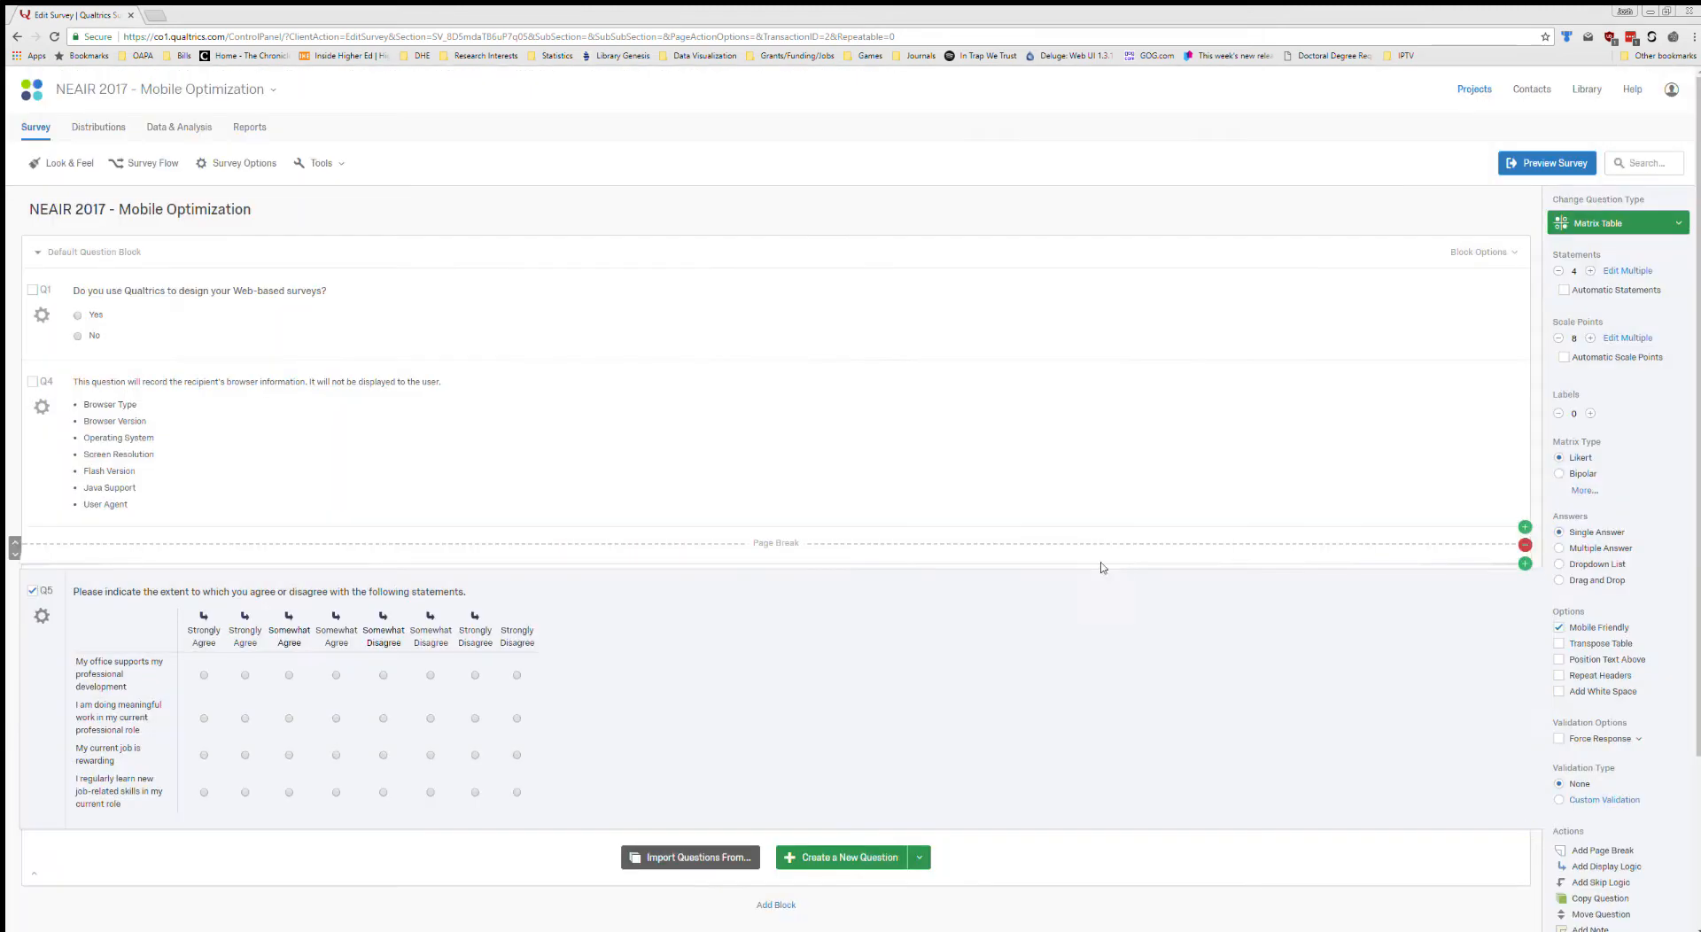
Add display logic to Q5's plain-text "Strongly Disagree" scale point with the condition Device Type Is Mobile.
click(517, 636)
click(556, 631)
click(608, 746)
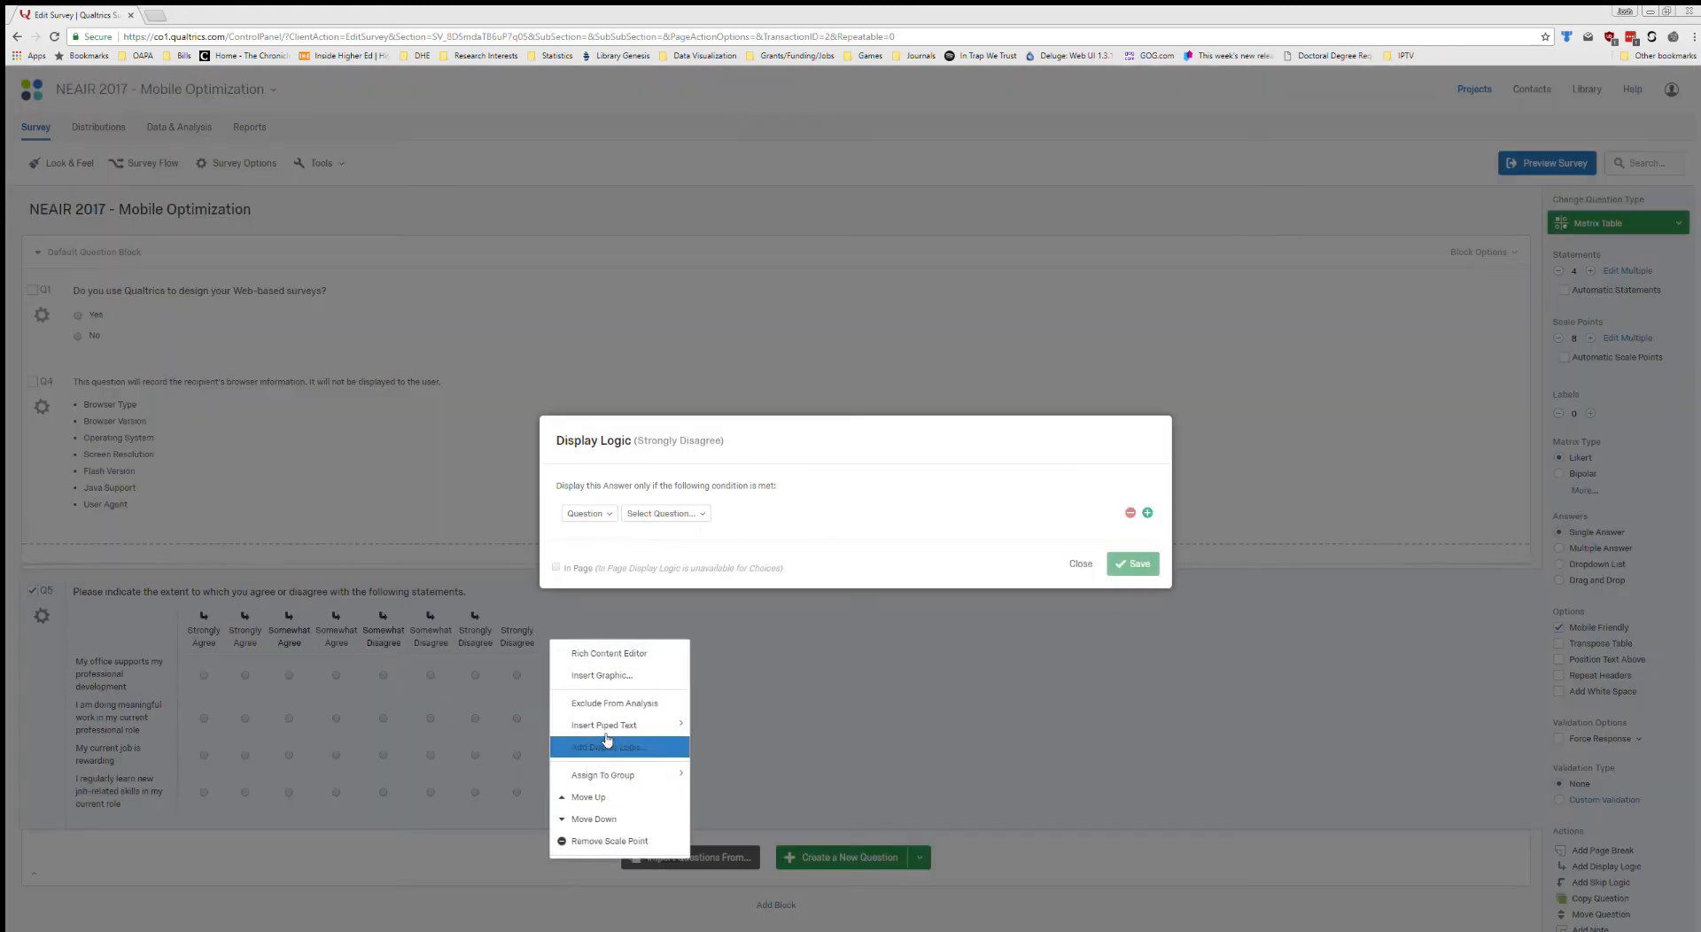
click(605, 514)
click(607, 663)
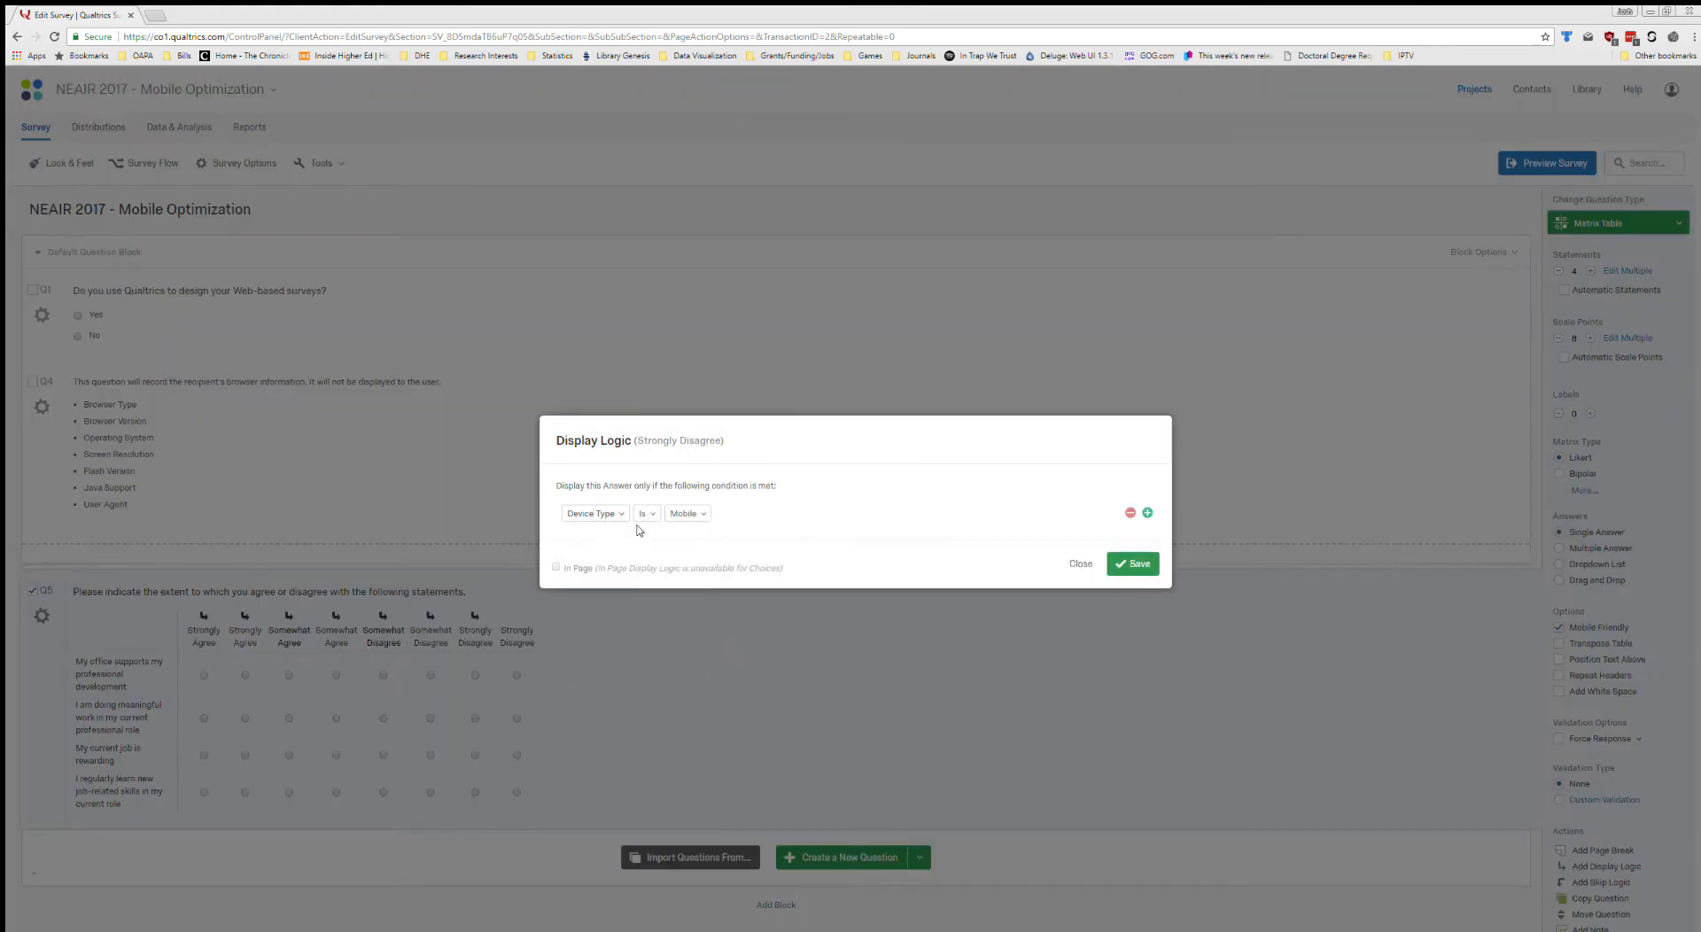
click(1133, 563)
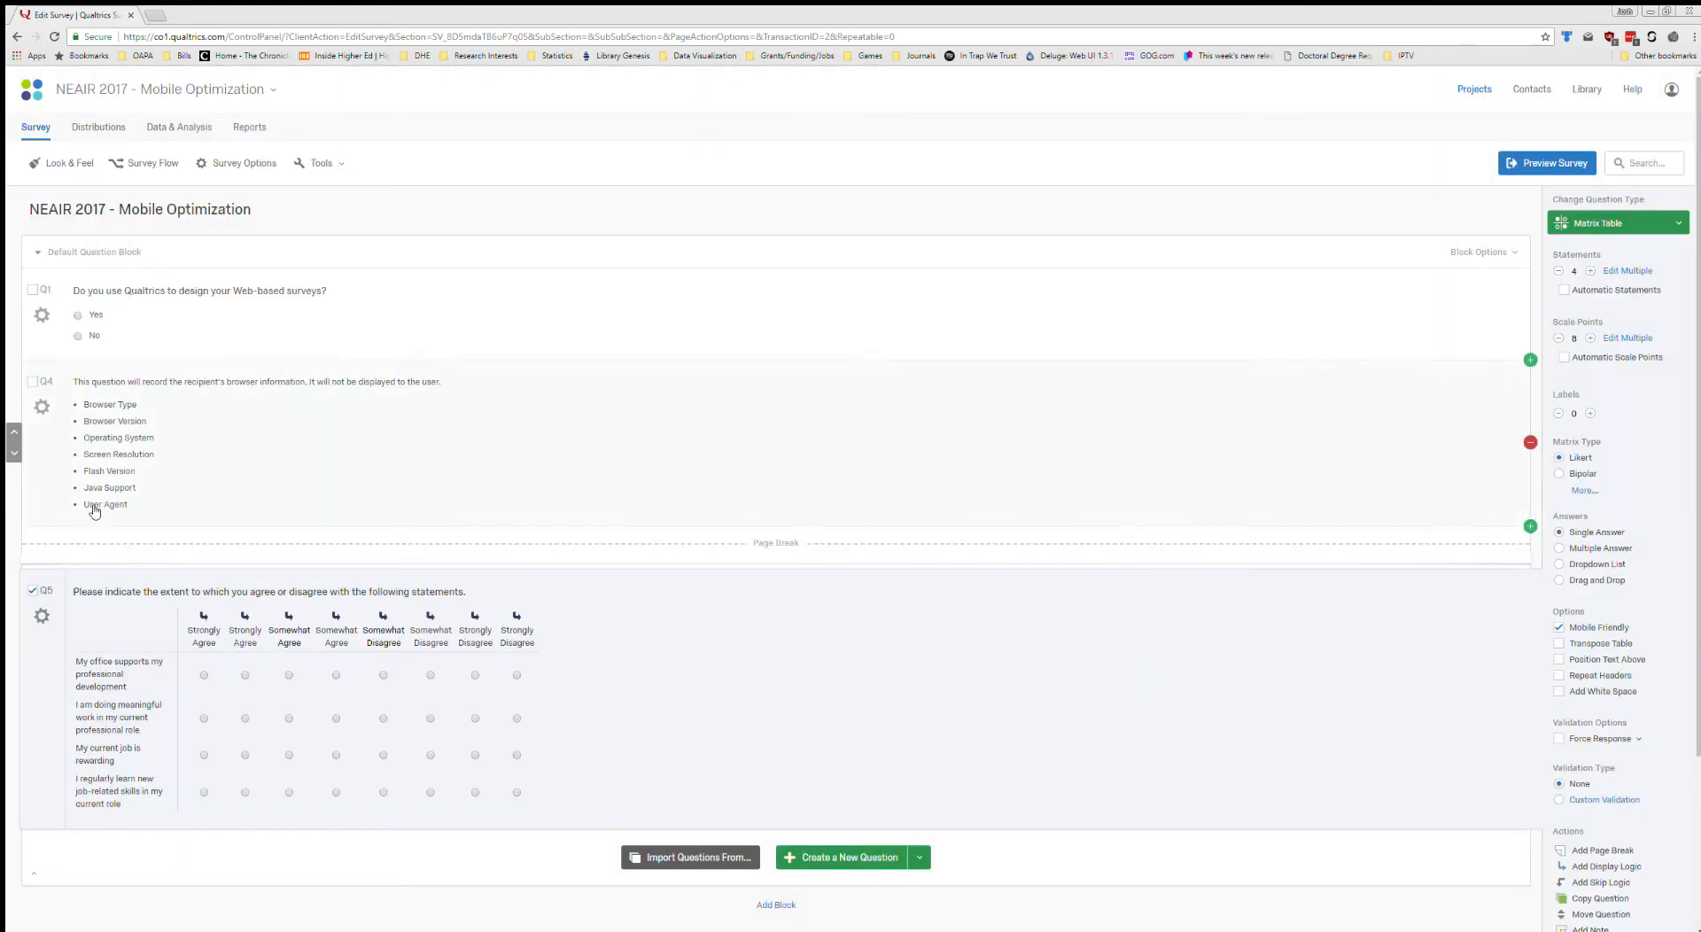
Preview the survey through to the agree/disagree matrix in desktop and mobile views, display the preview QR code, and close the preview.
click(1560, 160)
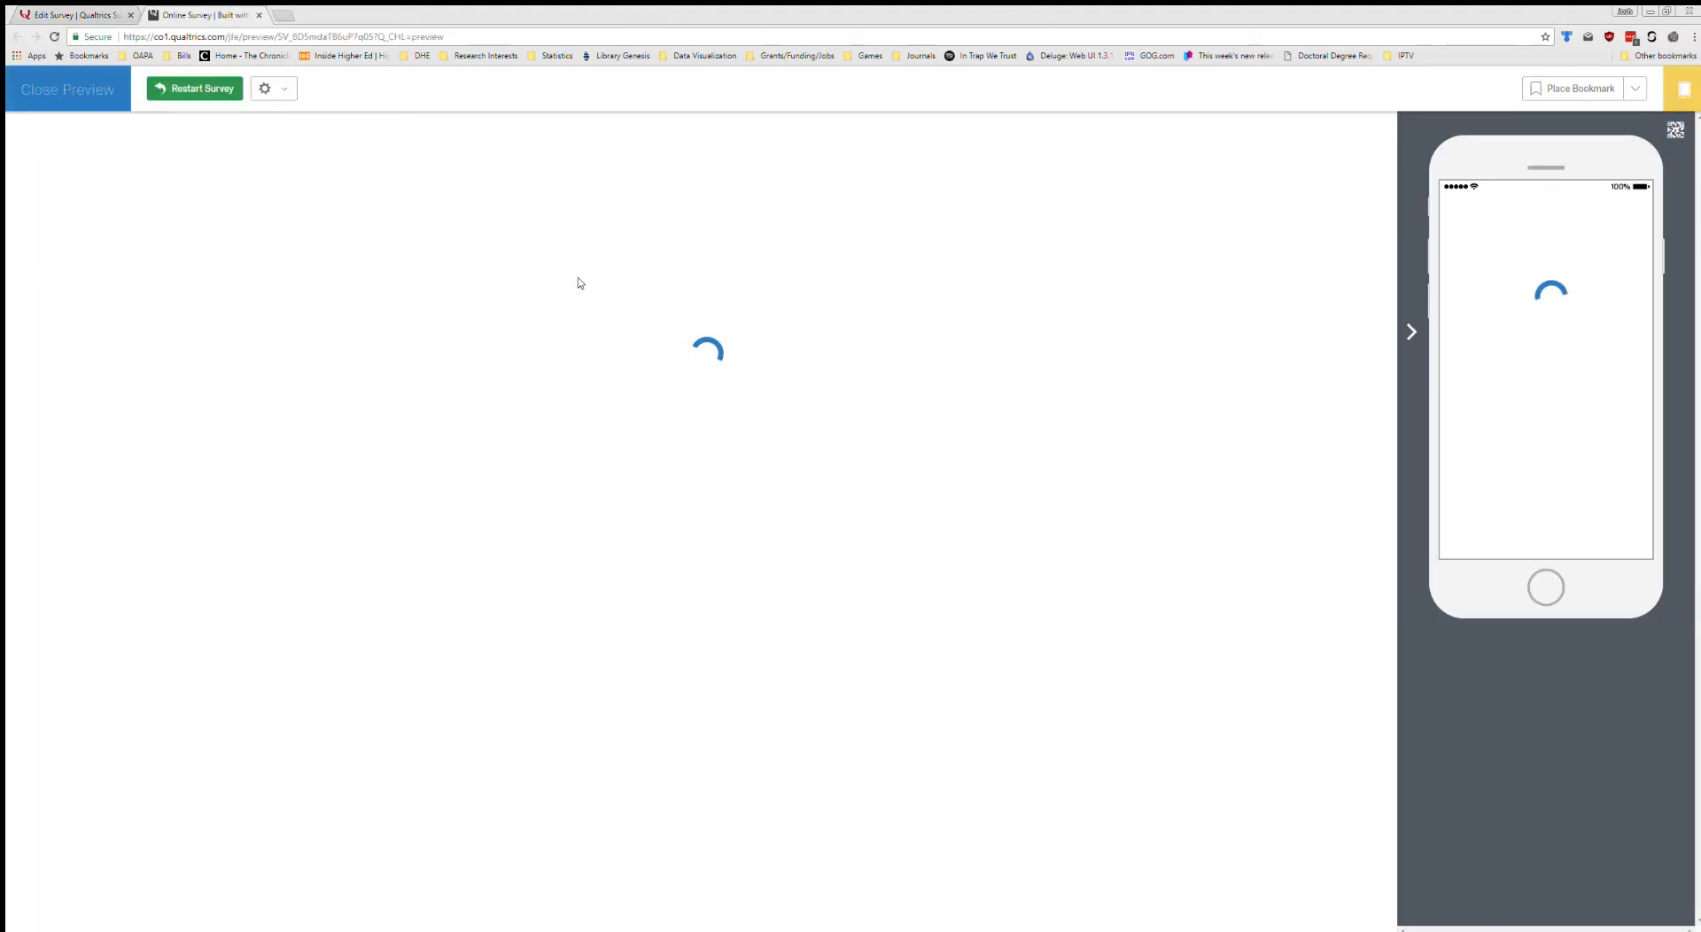
click(929, 660)
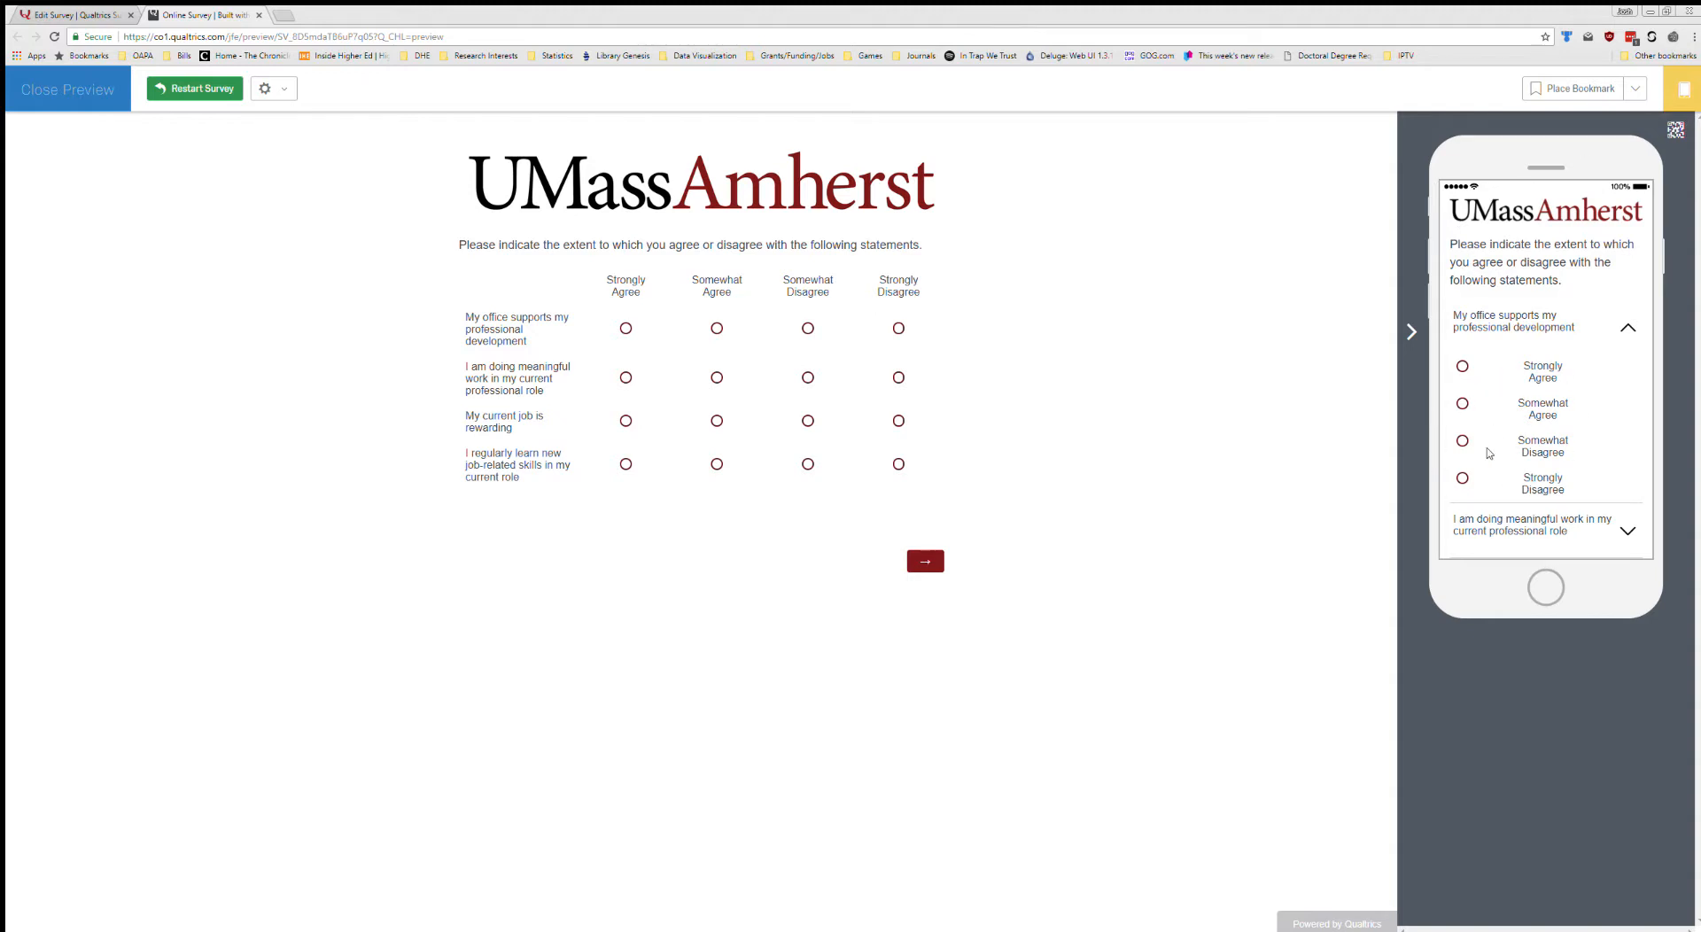
click(1675, 129)
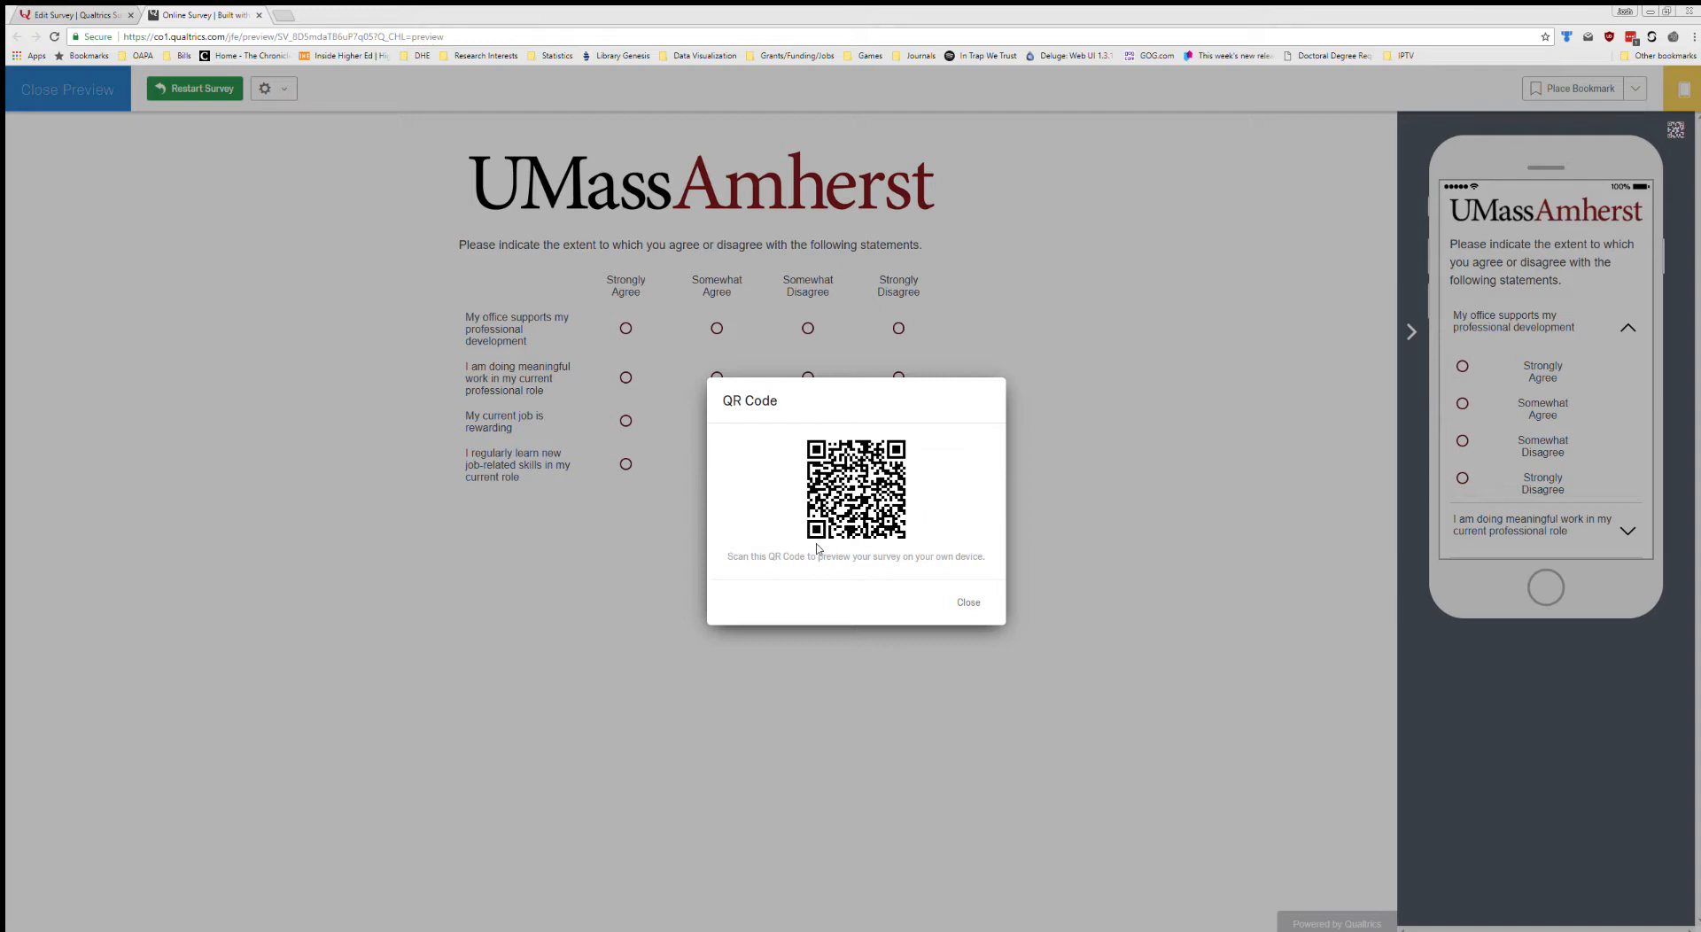
click(968, 602)
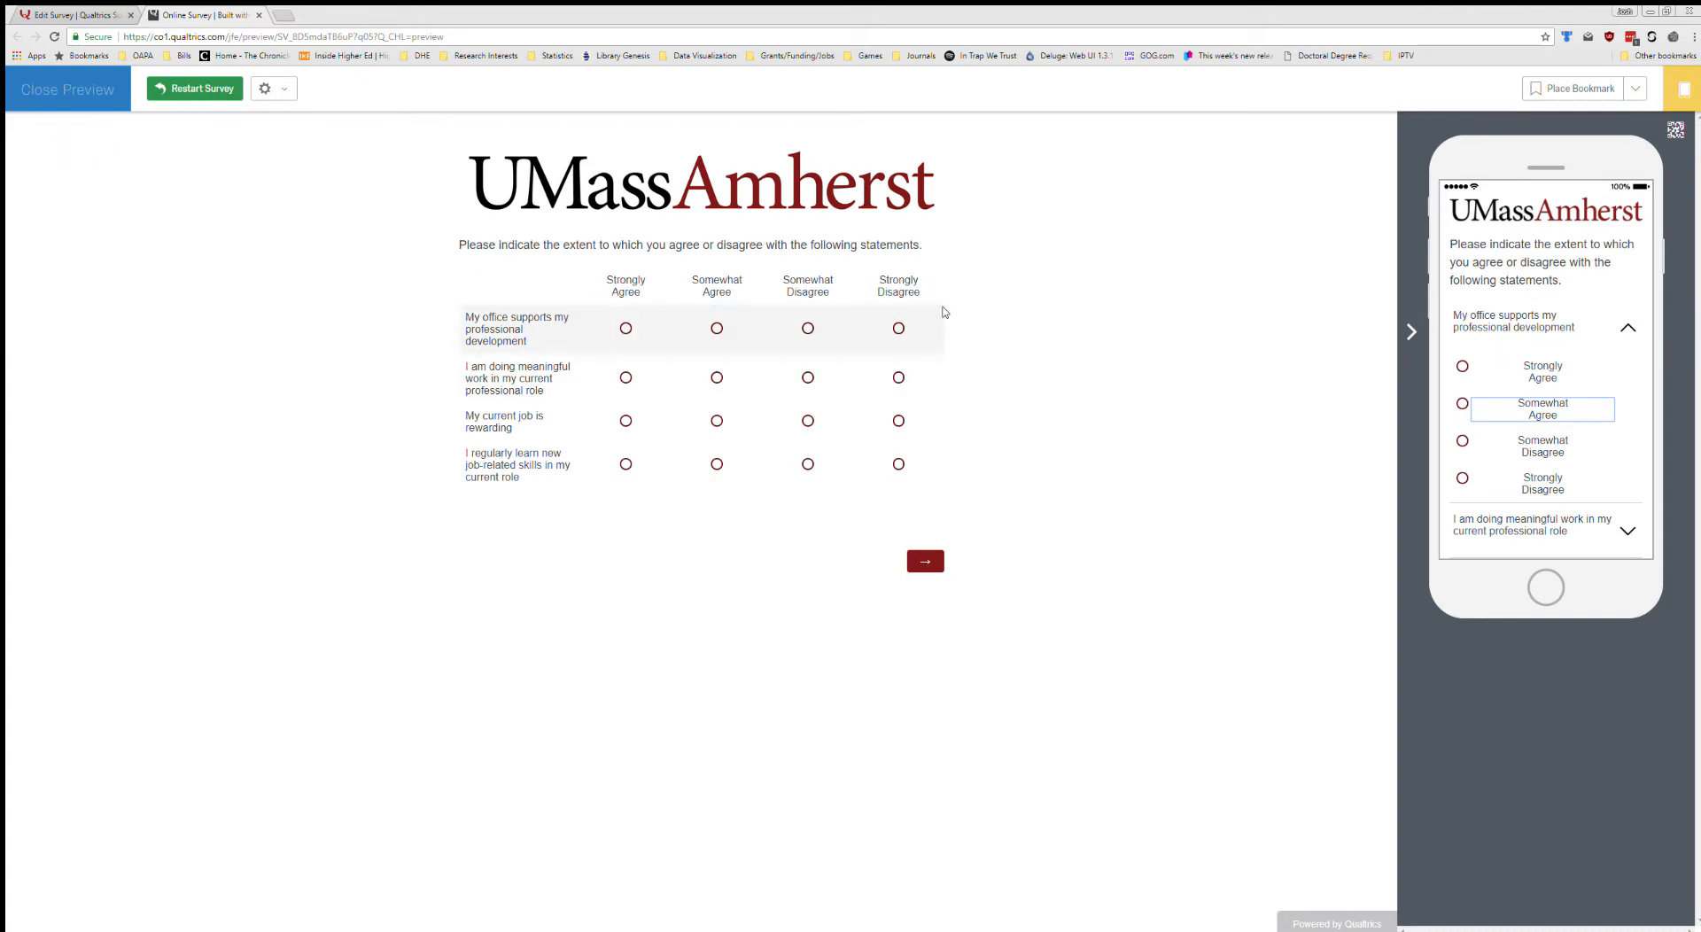
click(56, 87)
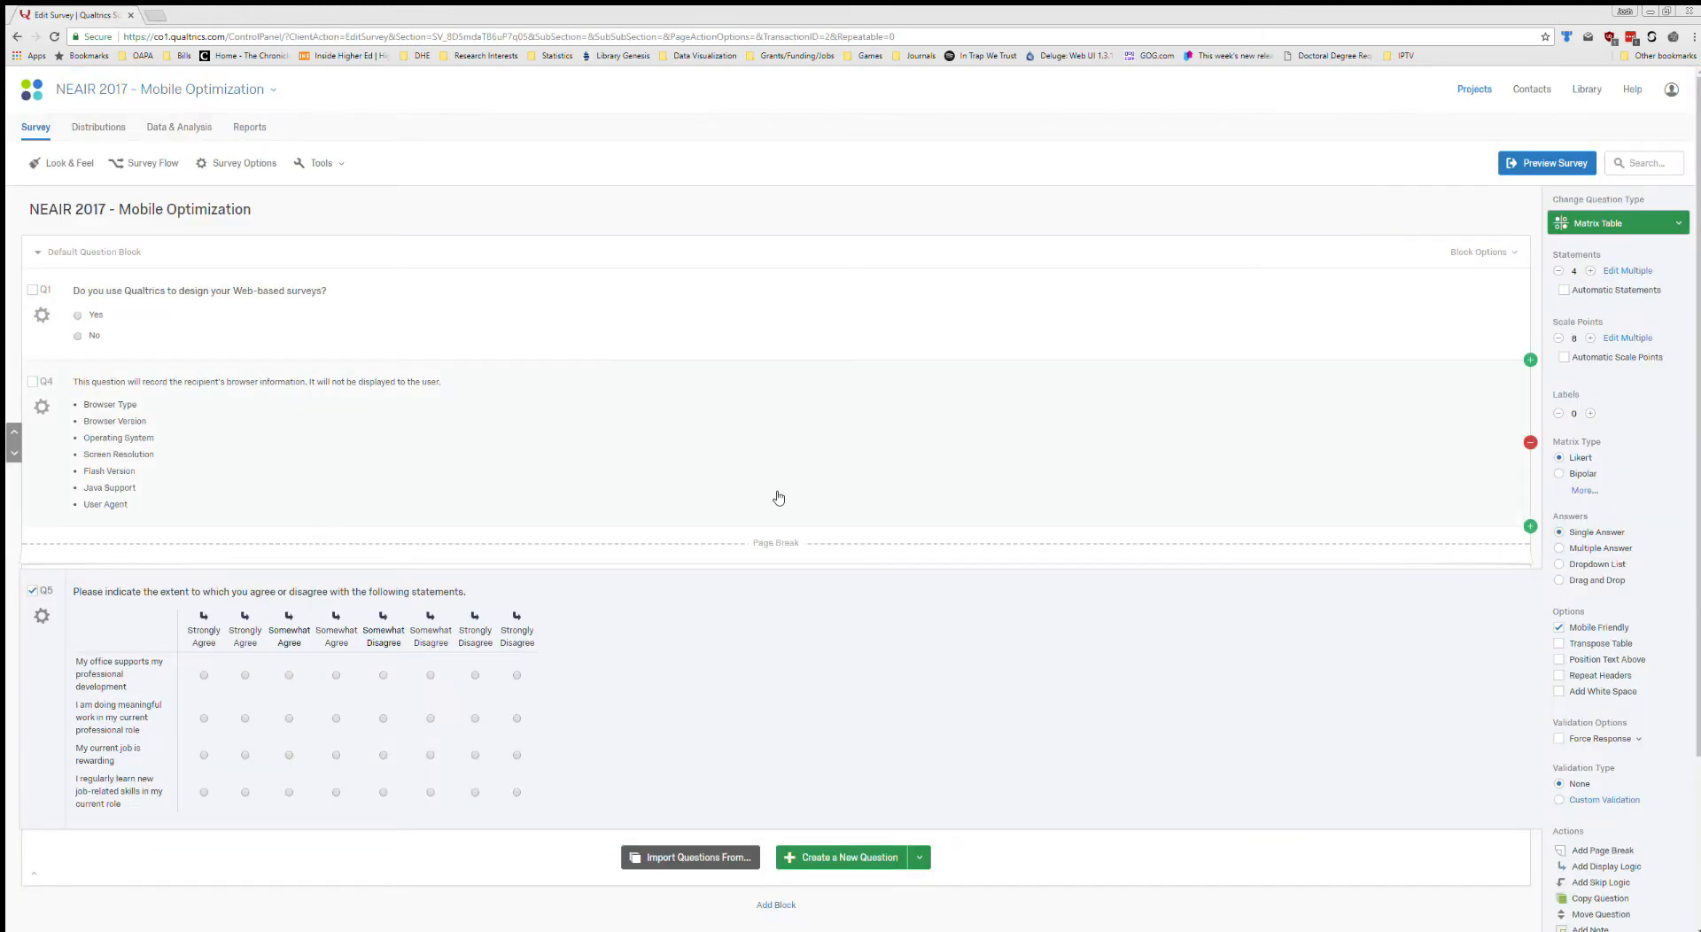
Open the recoding settings for Q5 and enable Recode Values for its scale points.
scroll(780, 491, down, 1)
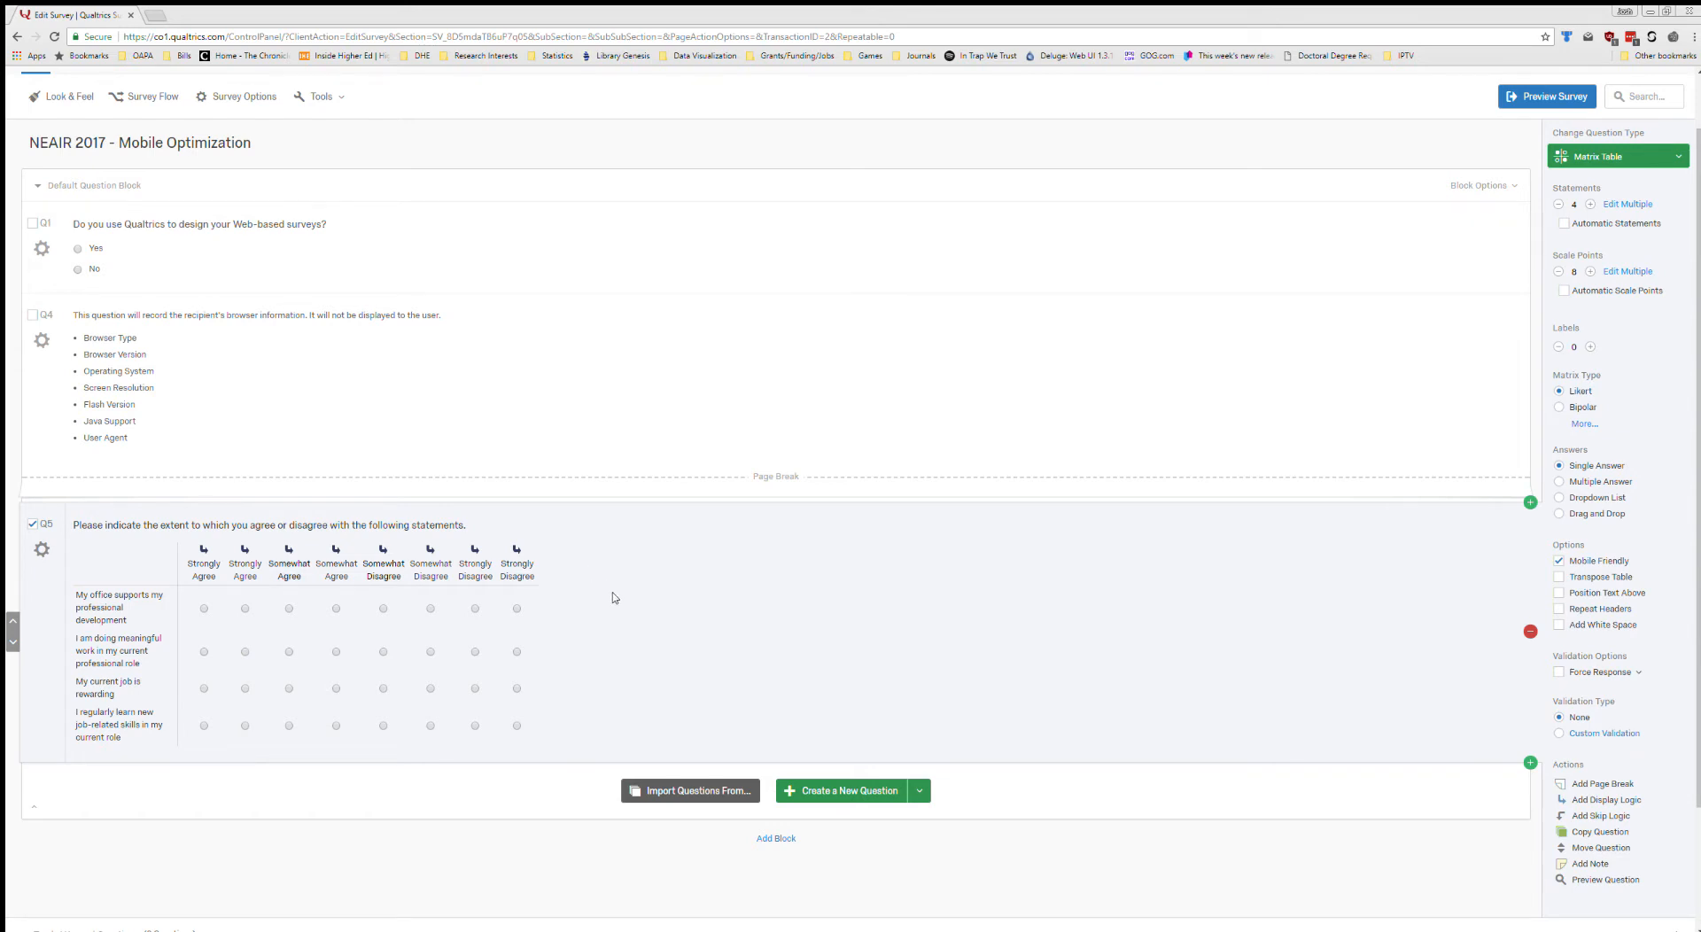
click(42, 550)
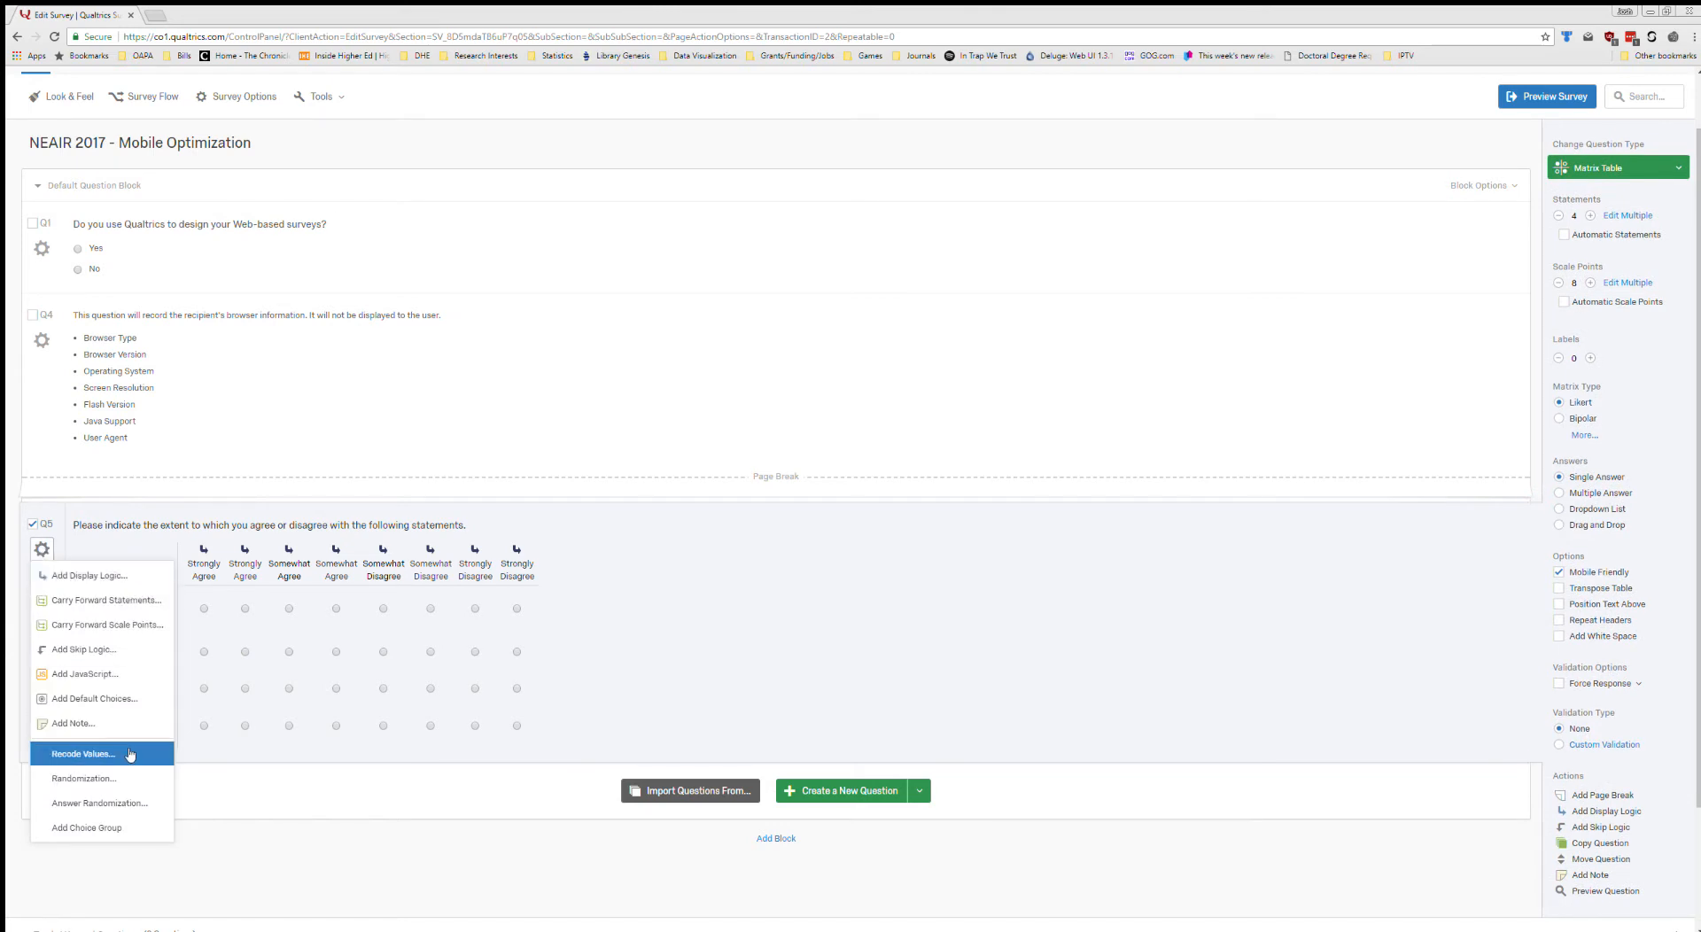
click(81, 754)
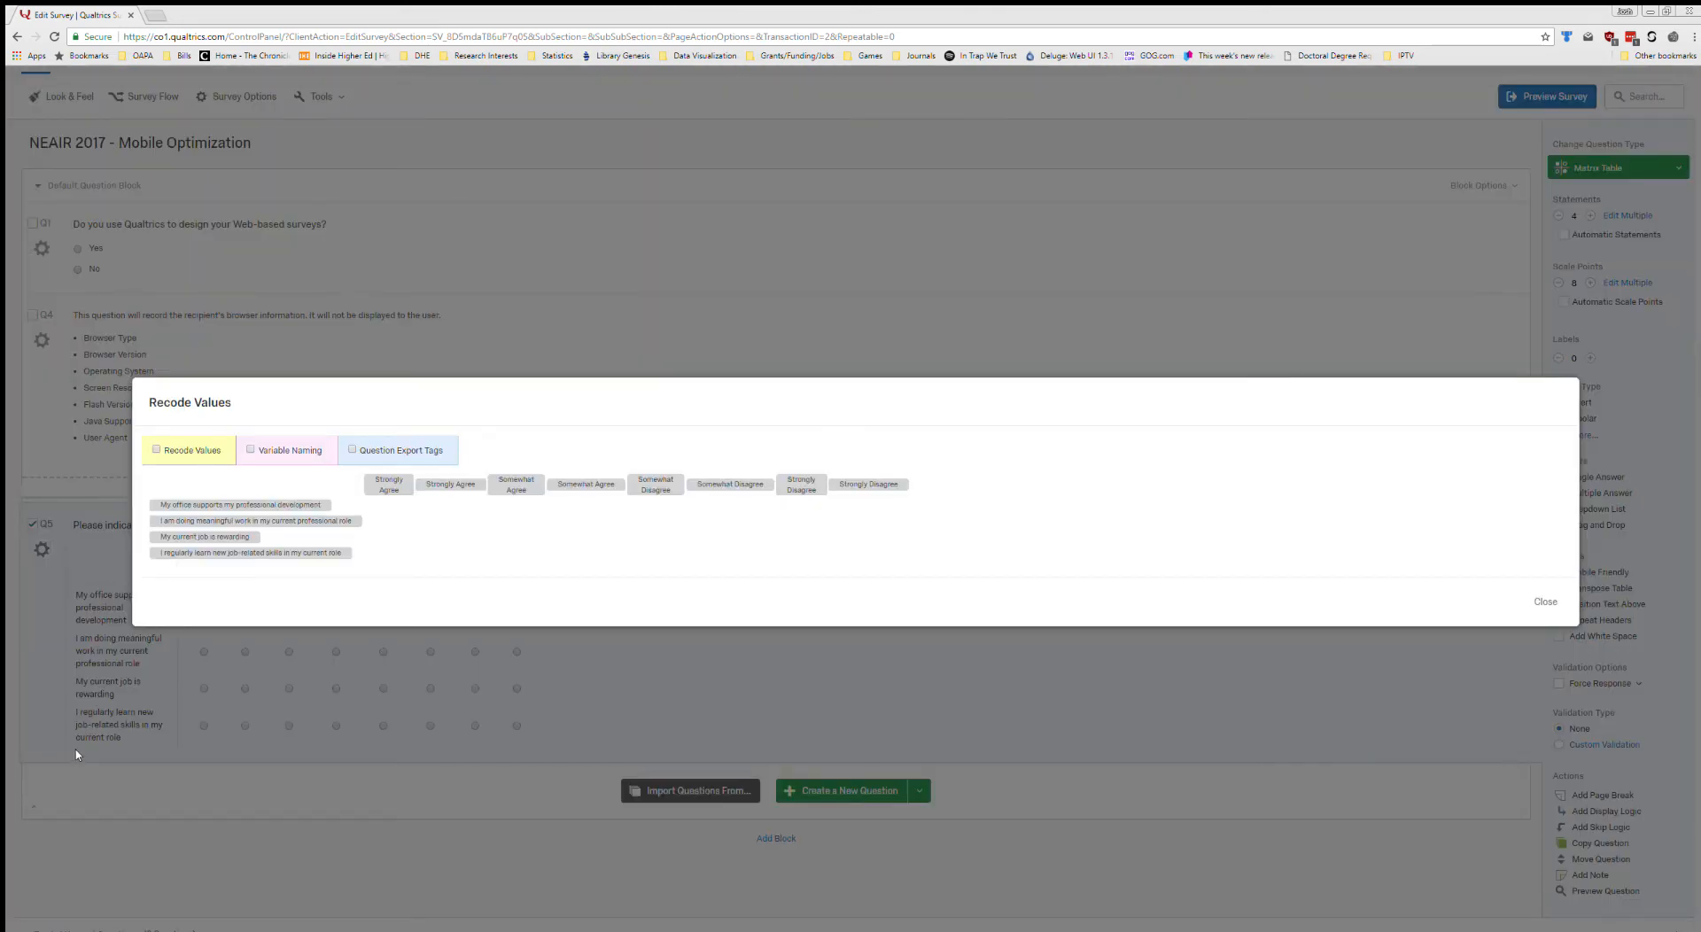
click(154, 449)
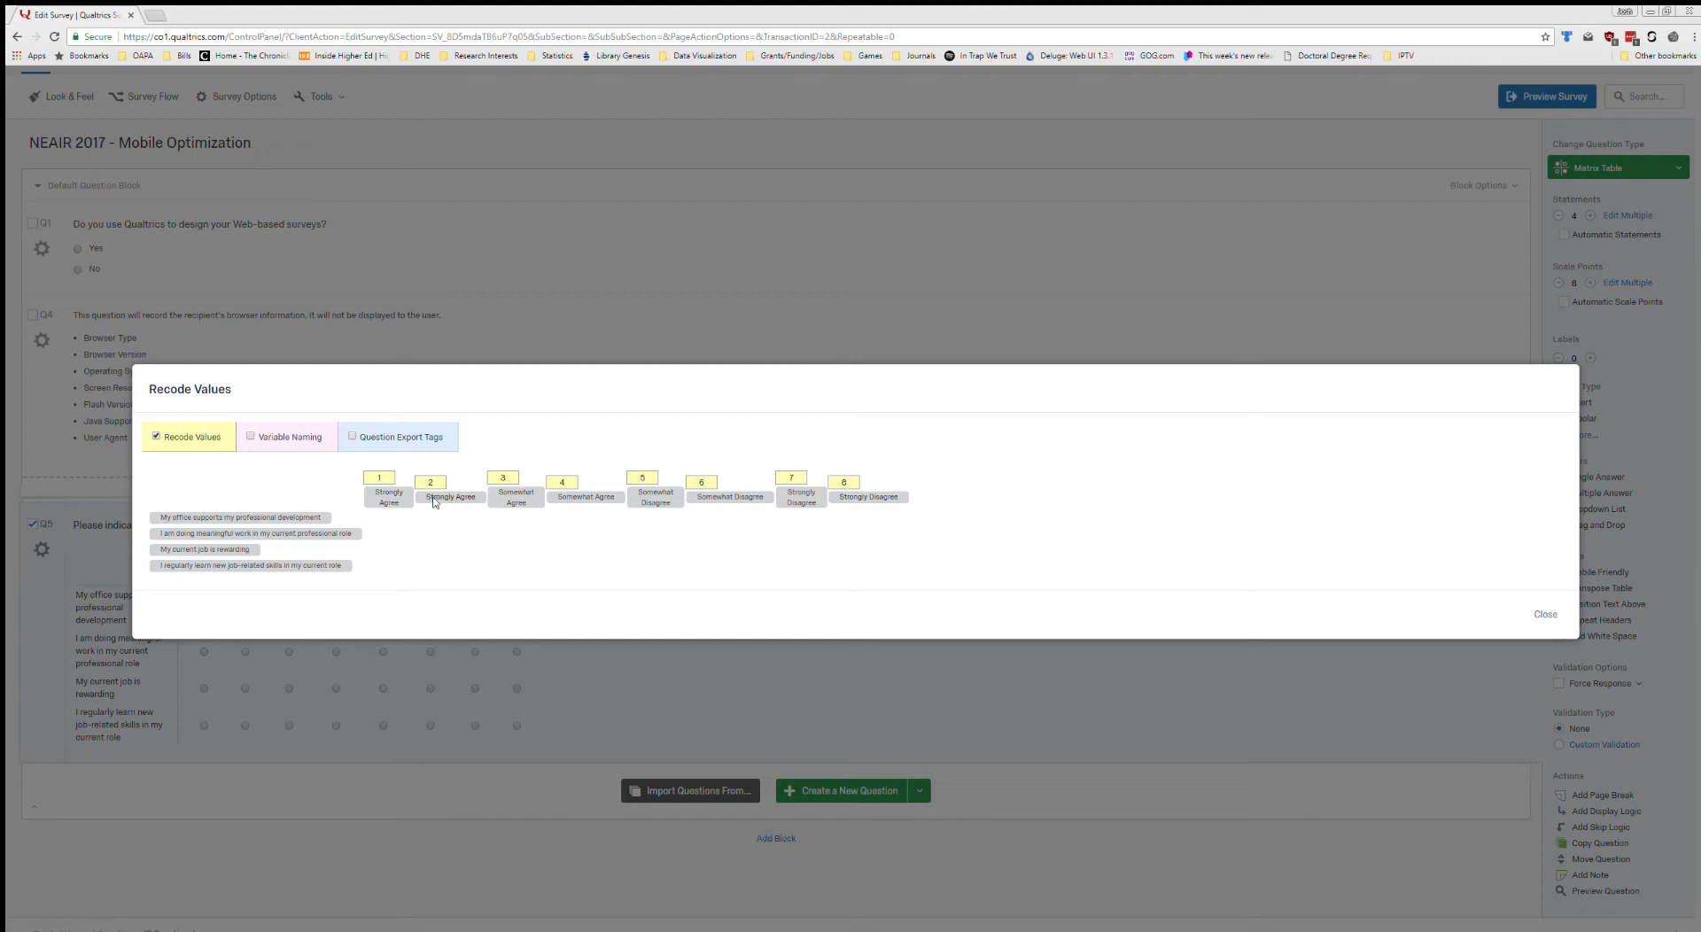
Recode both versions of each Q5 scale point: Strongly Agree as 4, Somewhat Agree as 3, Somewhat Disagree as 2, and Strongly Disagree as 1.
click(378, 477)
key(Tab)
text(44)
key(BackSpace)
key(Tab)
key(Tab)
text(3)
key(Tab)
key(Tab)
text(2)
key(Tab)
text(1)
key(Tab)
text(1)
Enable Variable Naming and replace the HTML names of the two rich-text agree points with "Strongly Agree" and "Somewhat Agree".
click(248, 436)
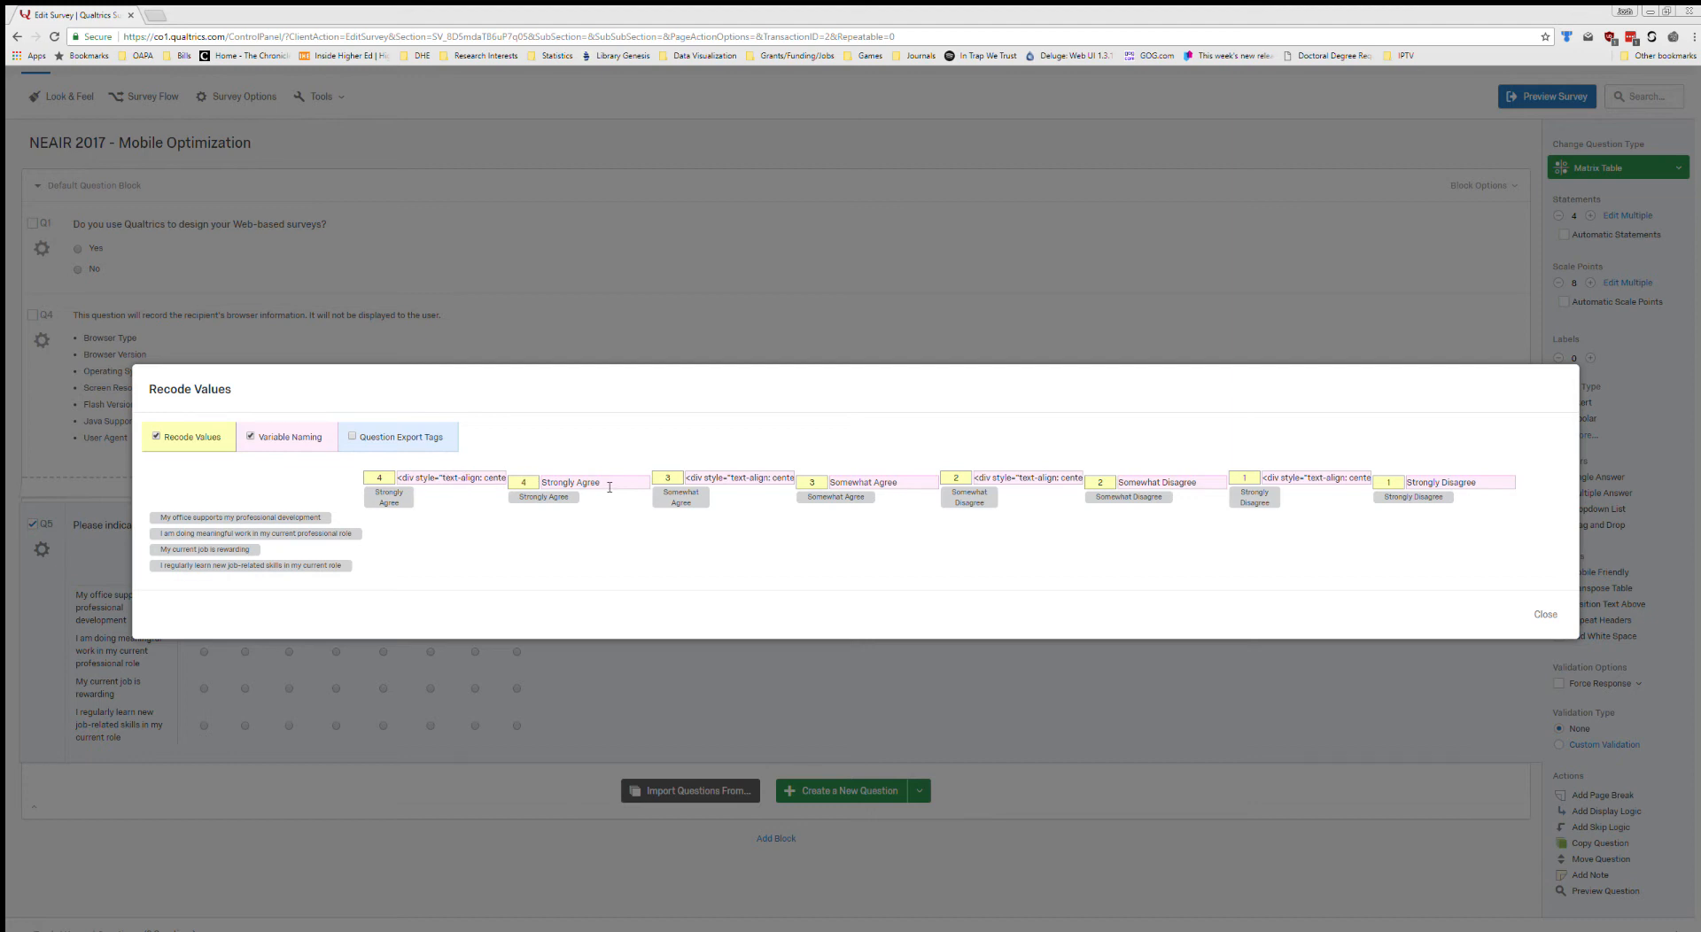
drag(612, 484, 528, 480)
key(ctrl+c)
triple_click(429, 479)
key(ctrl+v)
drag(906, 484, 805, 478)
key(ctrl+c)
triple_click(791, 480)
key(ctrl+v)
Replace the HTML variable names of the two rich-text disagree points with "Somewhat Disagree" and "Strongly Disagree".
drag(1196, 486, 1060, 492)
key(ctrl+c)
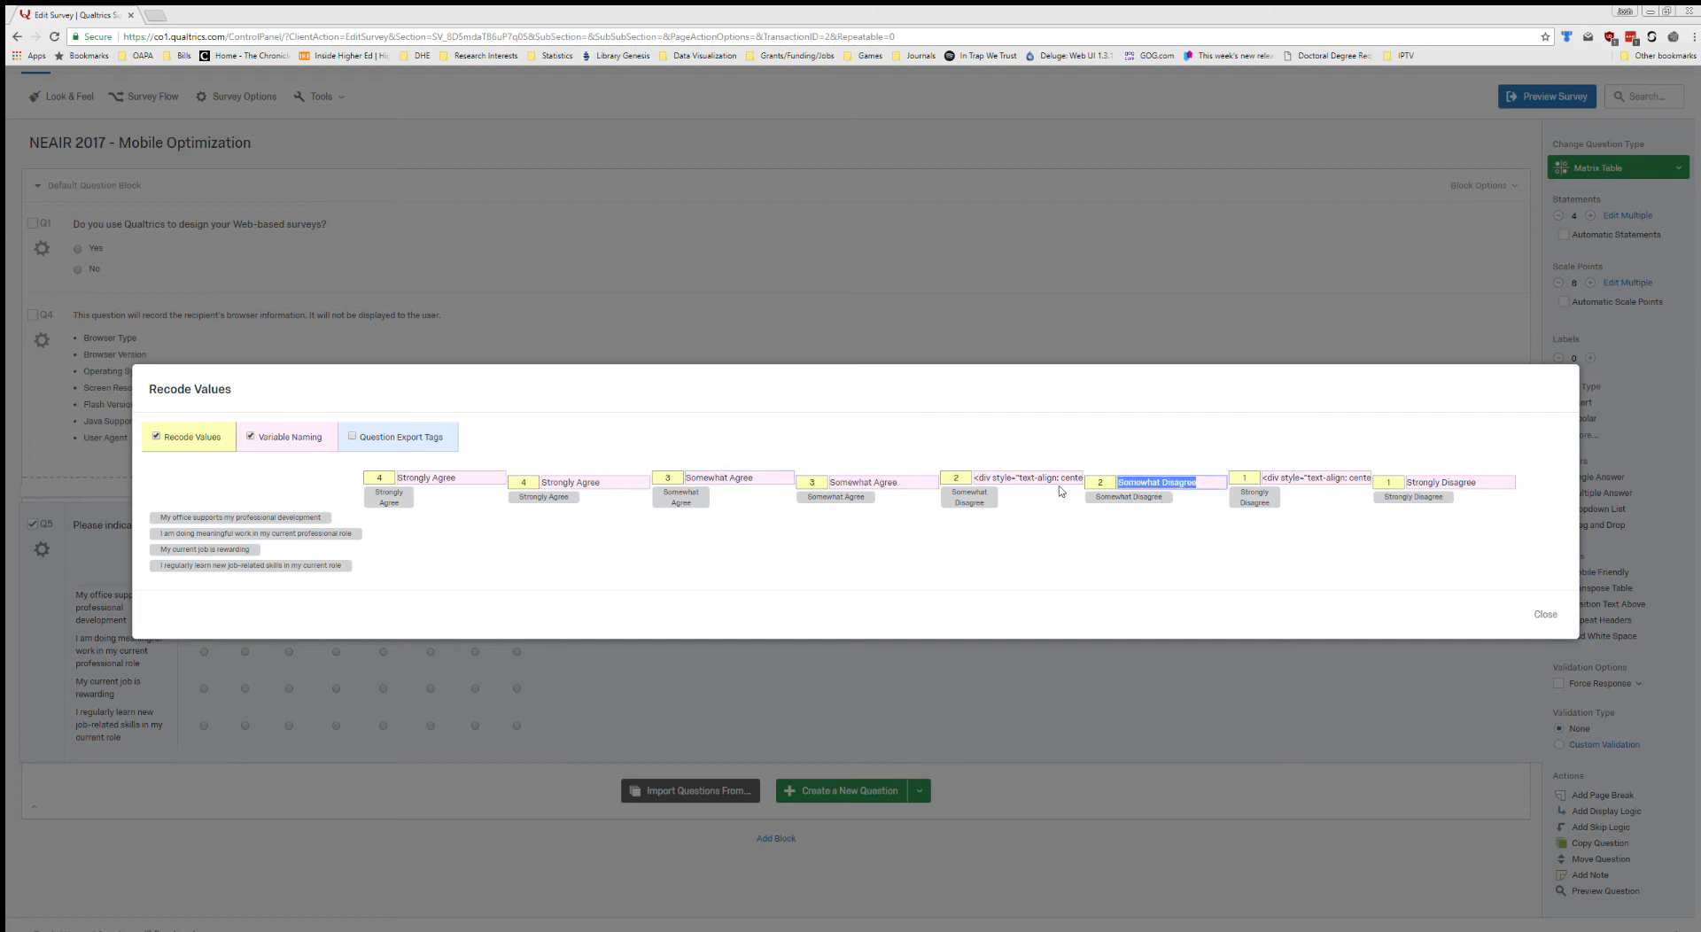
triple_click(1023, 477)
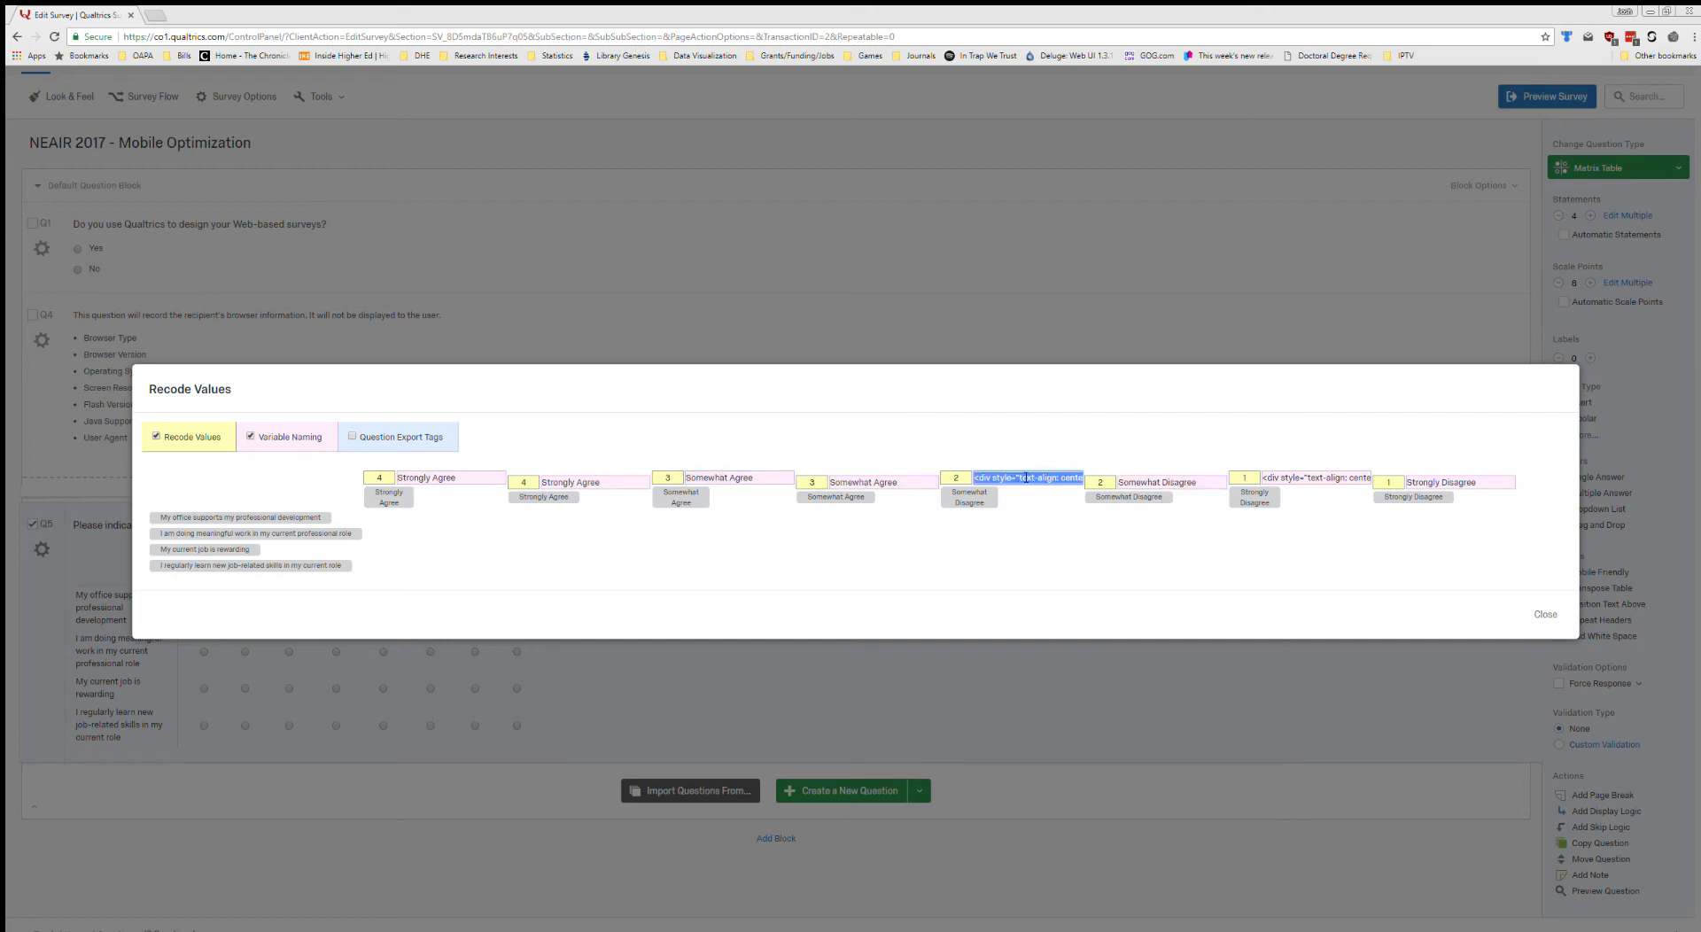
key(ctrl+v)
drag(1488, 484, 1388, 485)
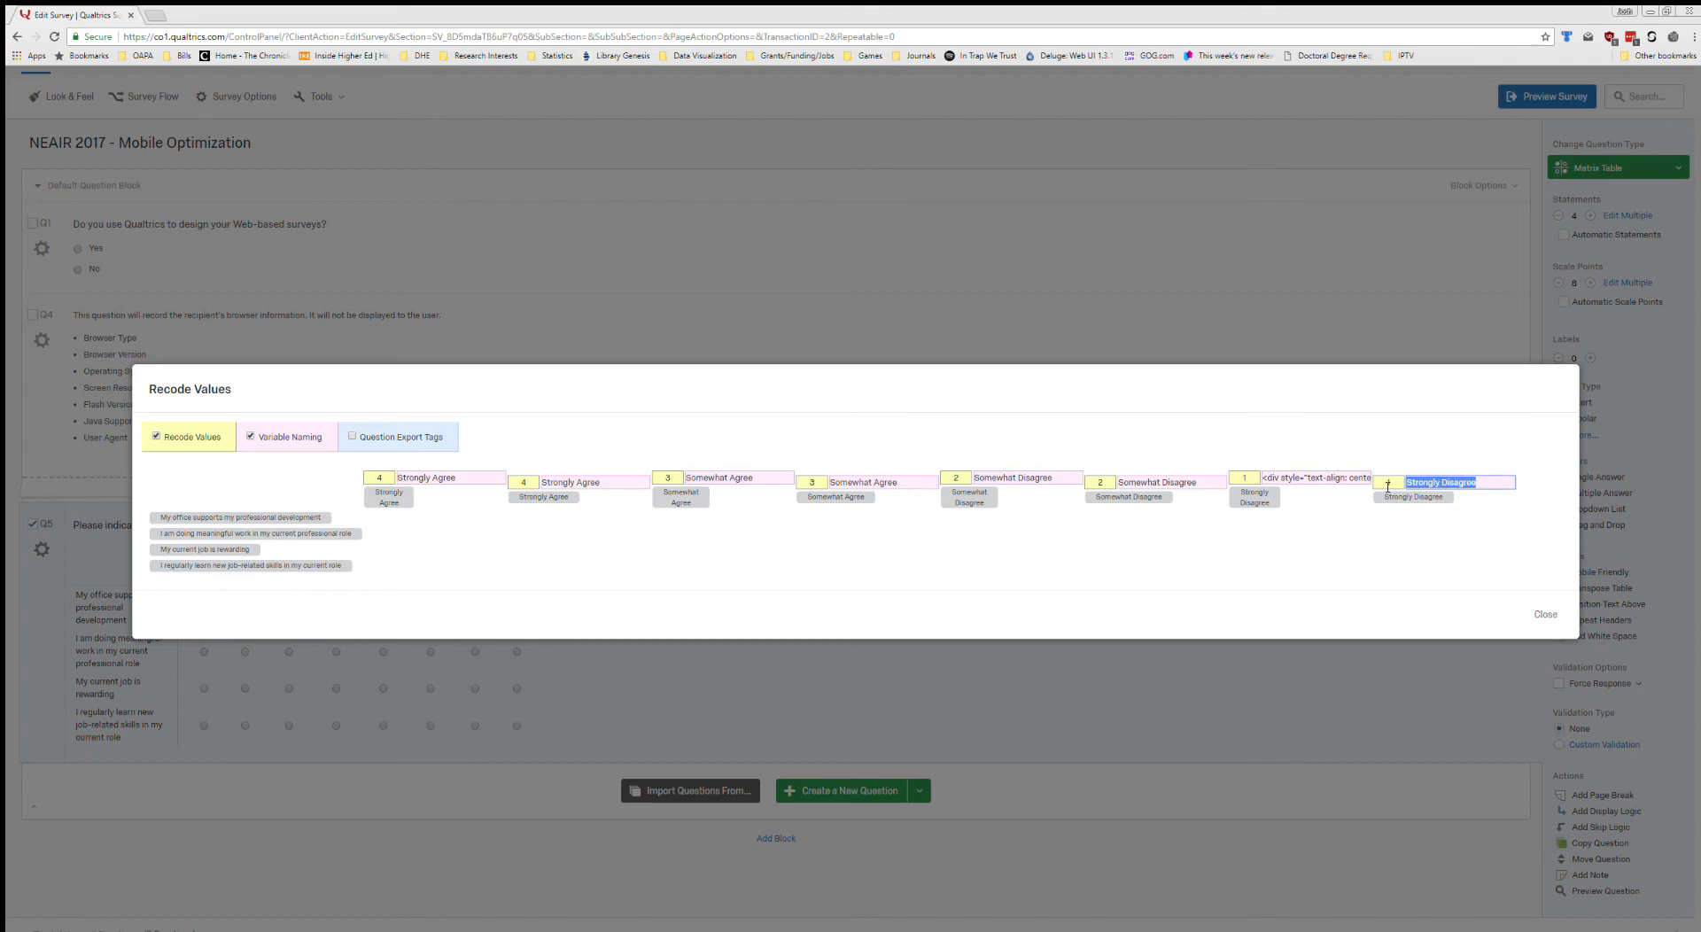
key(ctrl+c)
triple_click(1337, 479)
key(ctrl+v)
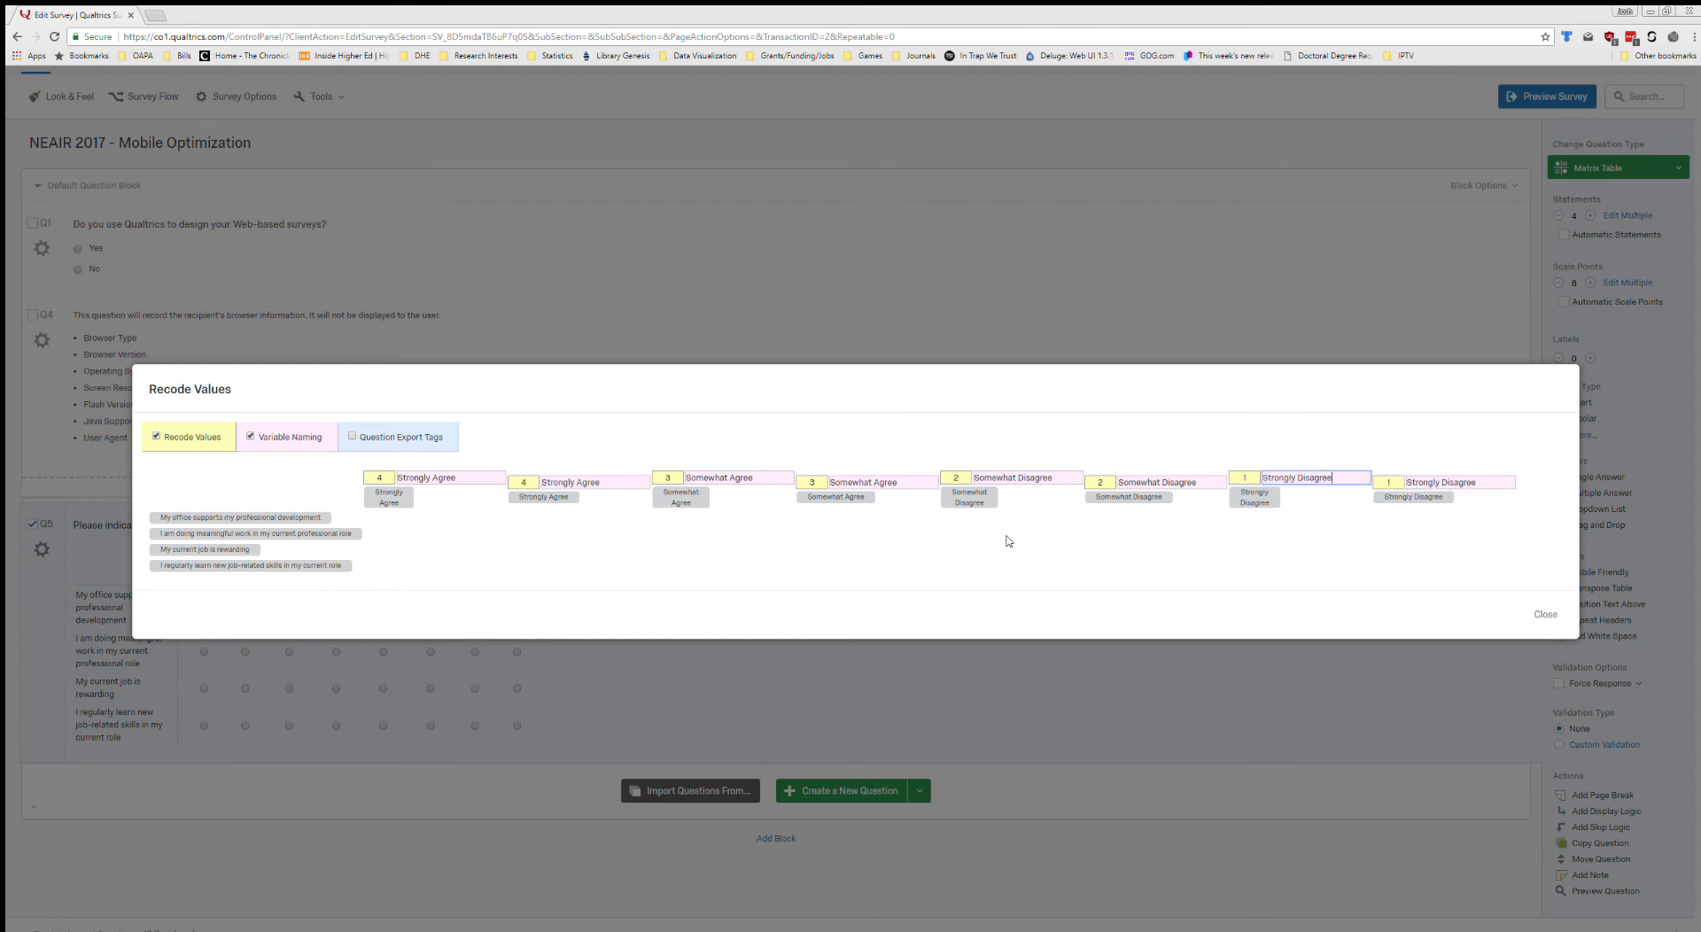
click(378, 478)
click(517, 484)
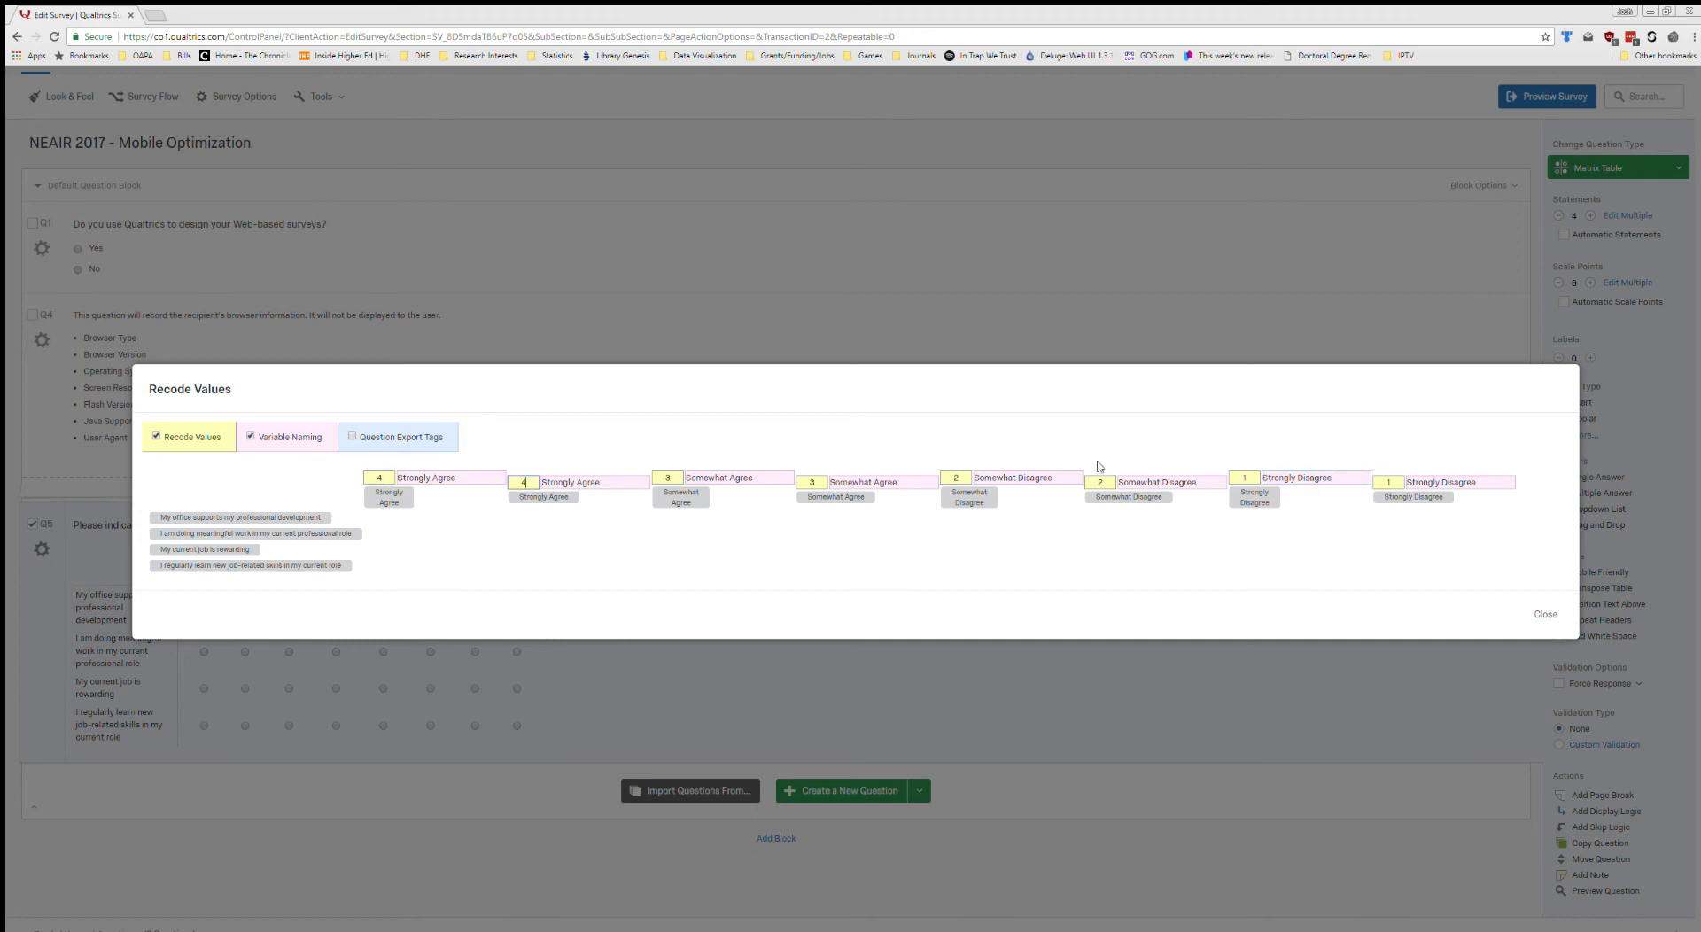